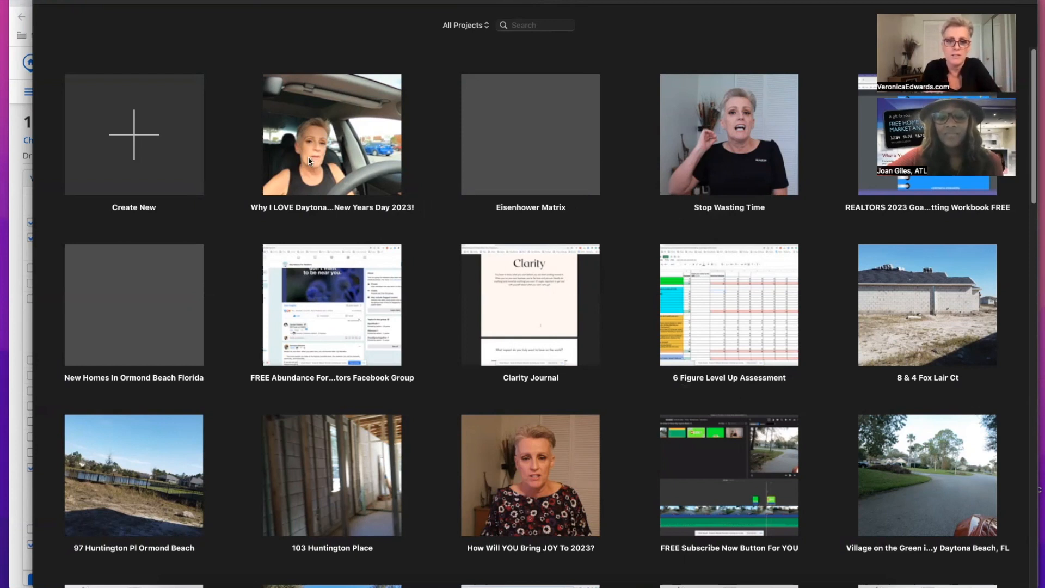
Create a new movie project and show its empty project media.
{"action": "left_click", "coordinate": [130, 136]}
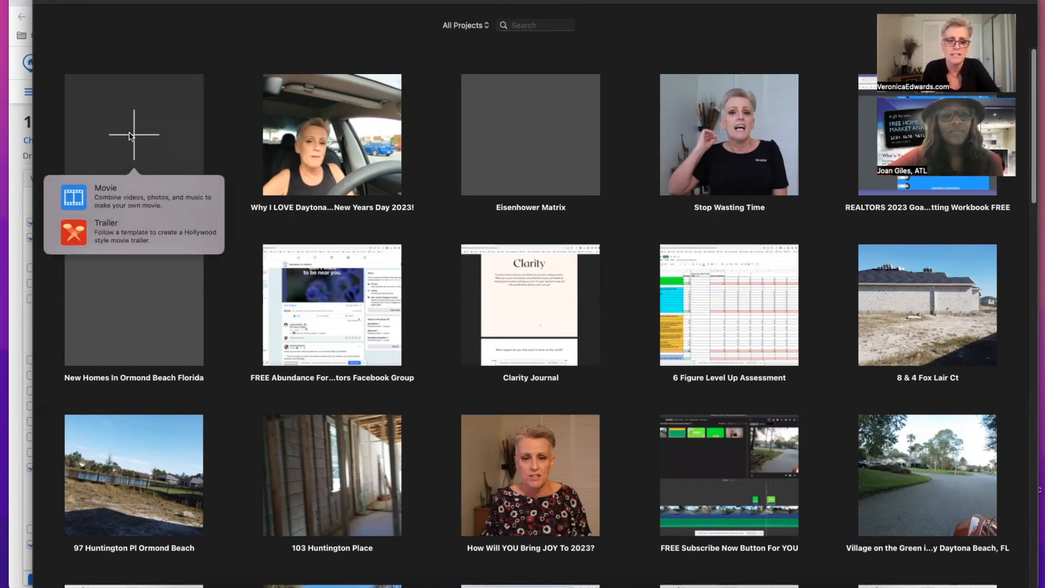
{"action": "left_click", "coordinate": [130, 197]}
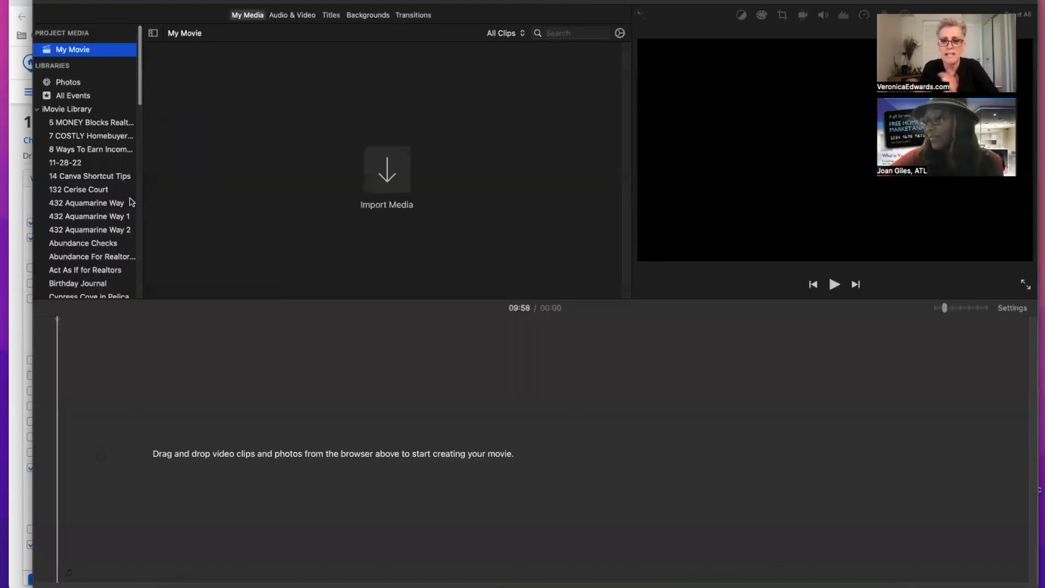
{"action": "left_click", "coordinate": [920, 480]}
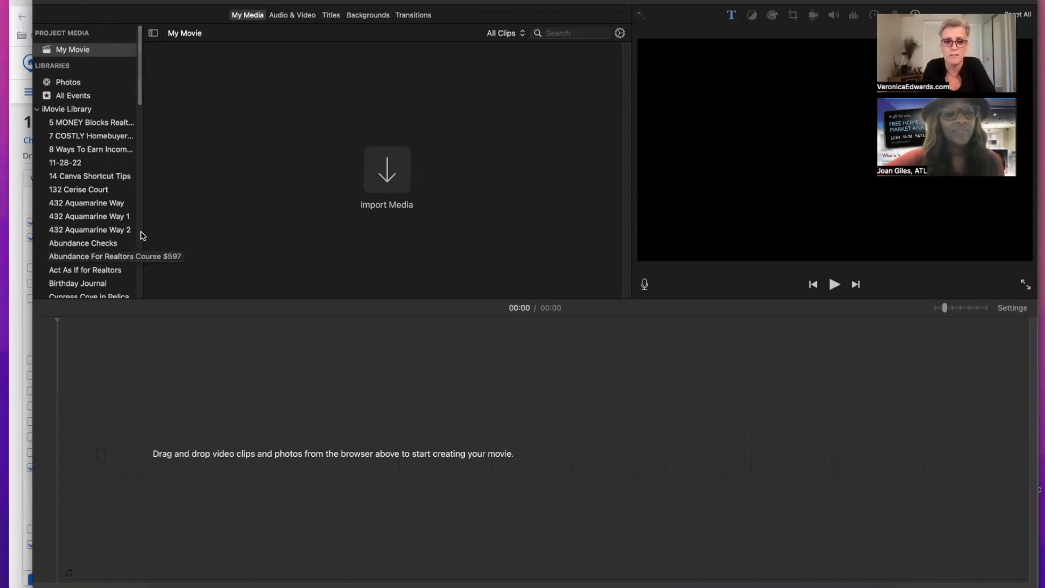
{"action": "left_click", "coordinate": [81, 51]}
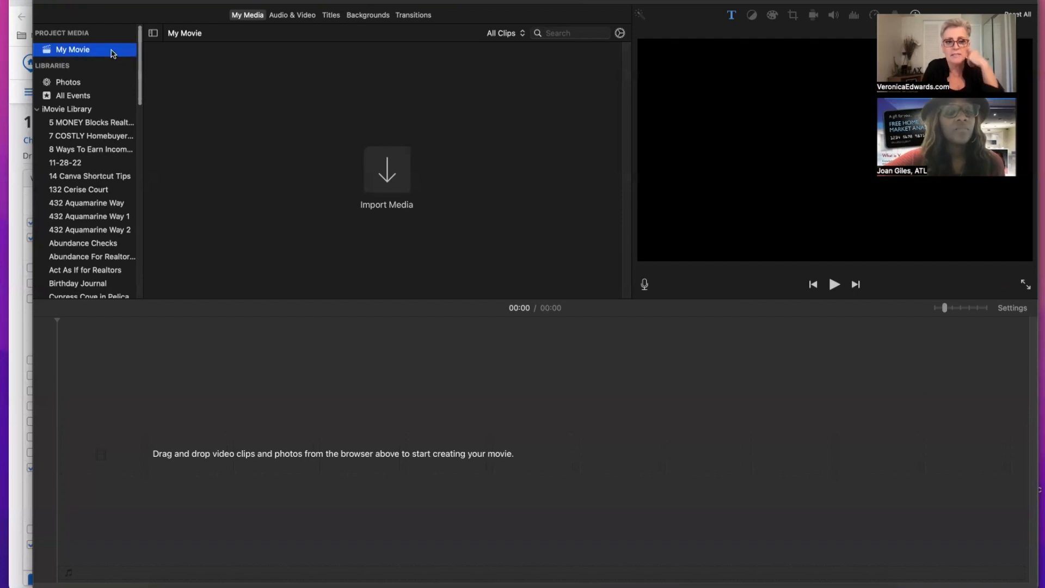
Import the video Eisenhower Matrix Original.mp4 from the Desktop into the project media.
{"action": "left_click", "coordinate": [174, 2]}
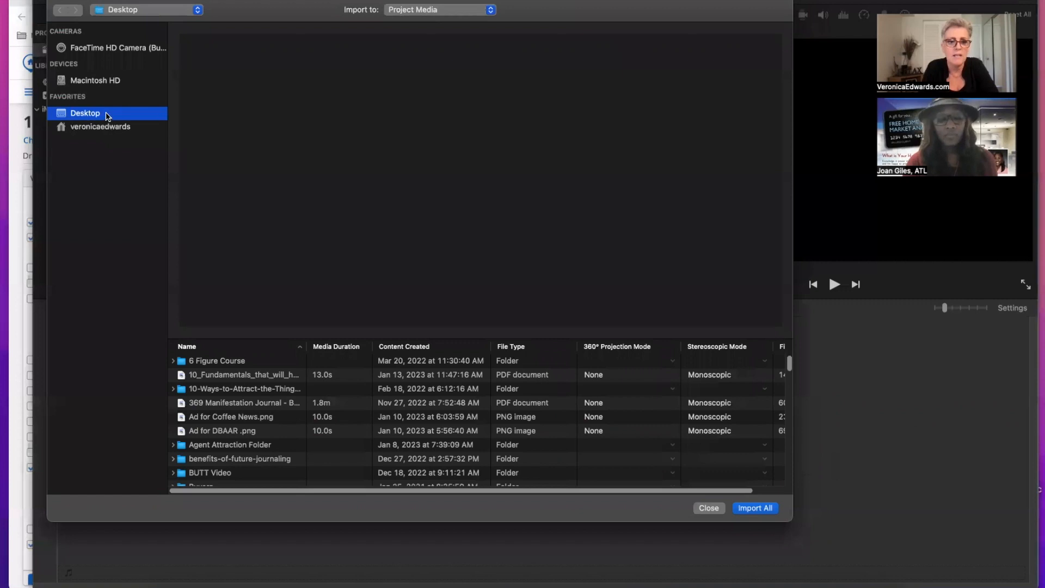
{"action": "scroll", "coordinate": [264, 419], "scroll_direction": "down", "scroll_amount": 5}
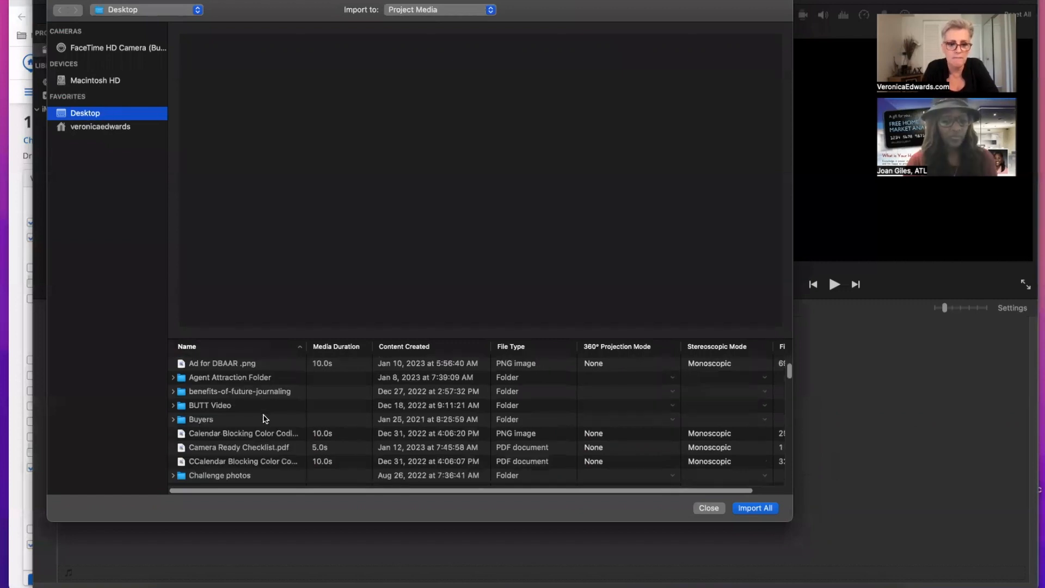
{"action": "scroll", "coordinate": [265, 418], "scroll_direction": "down", "scroll_amount": 3}
{"action": "scroll", "coordinate": [264, 418], "scroll_direction": "down", "scroll_amount": 3}
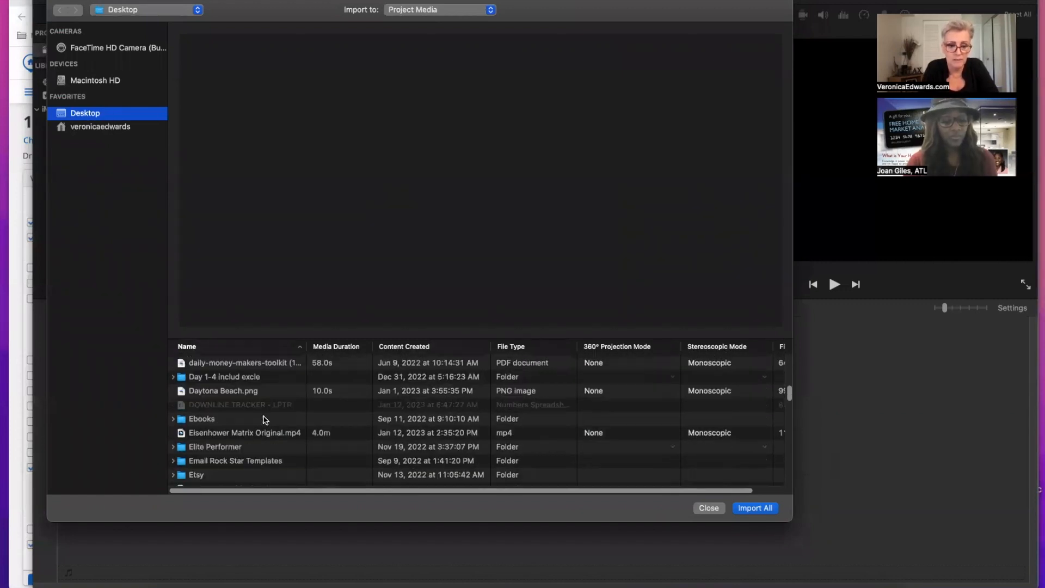
{"action": "scroll", "coordinate": [265, 420], "scroll_direction": "down", "scroll_amount": 2}
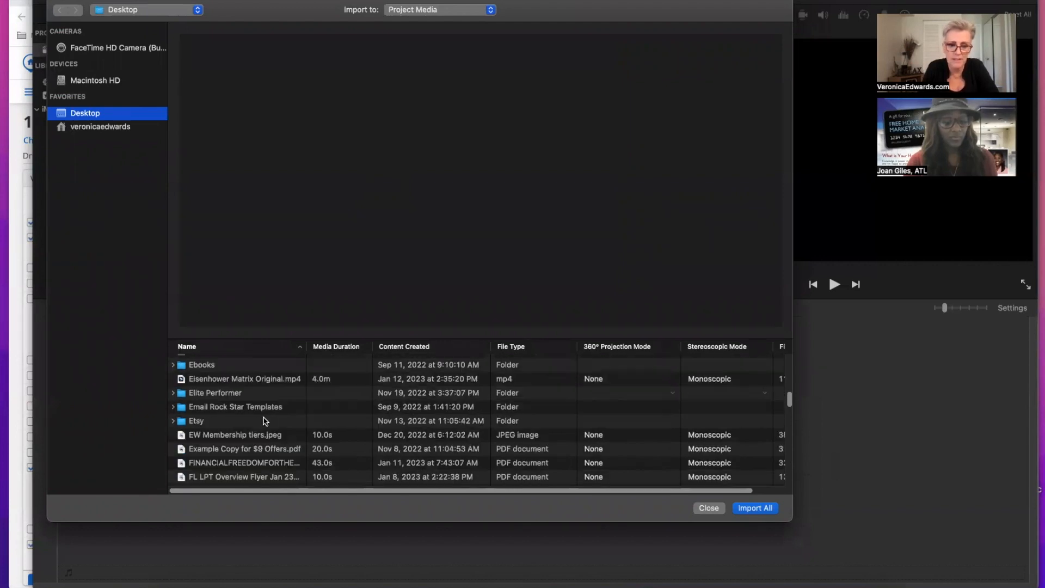
{"action": "scroll", "coordinate": [265, 421], "scroll_direction": "down", "scroll_amount": 4}
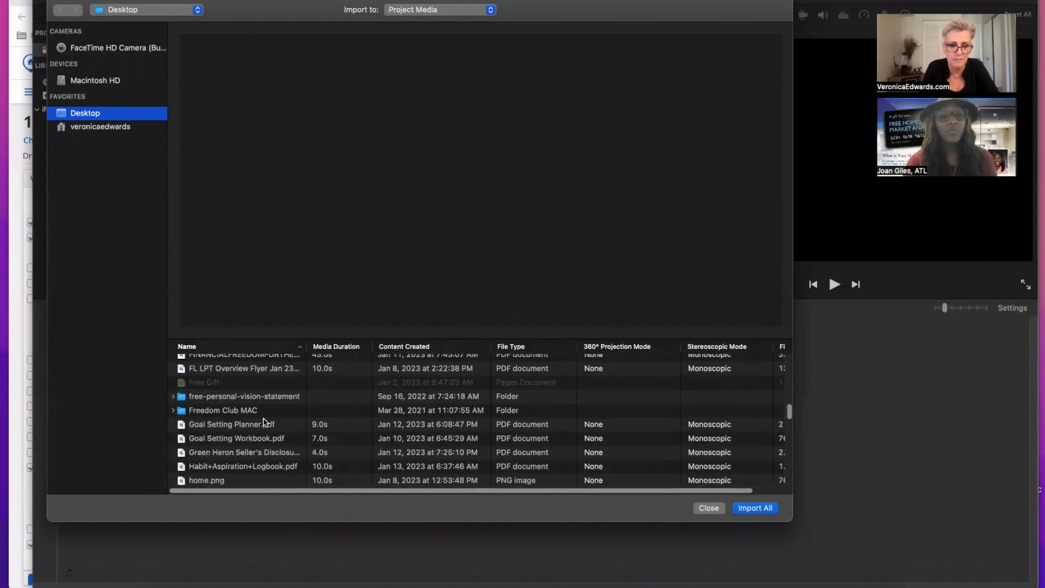
{"action": "scroll", "coordinate": [265, 422], "scroll_direction": "up", "scroll_amount": 8}
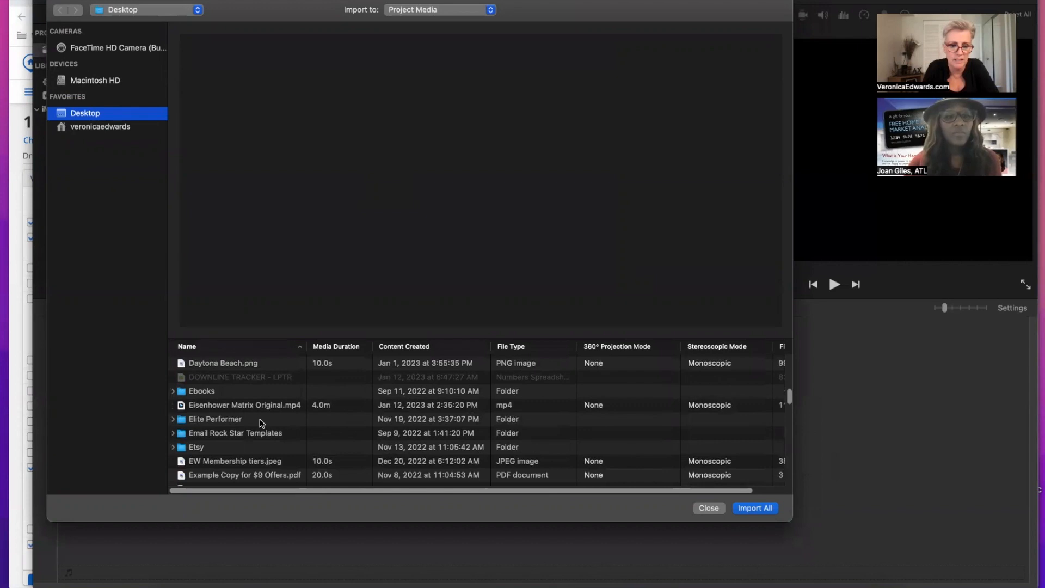
{"action": "scroll", "coordinate": [267, 422], "scroll_direction": "down", "scroll_amount": 5}
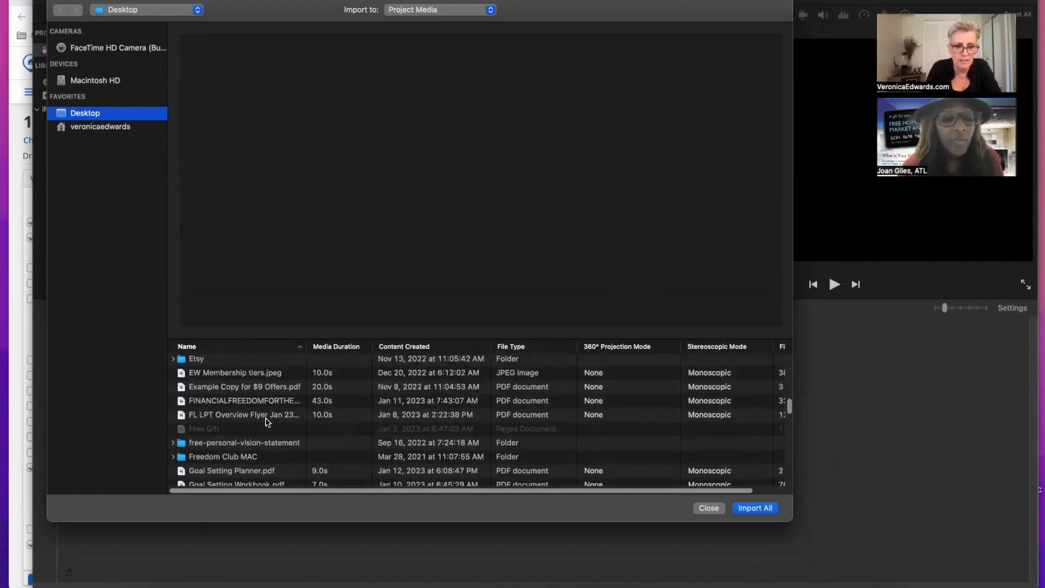
{"action": "scroll", "coordinate": [267, 422], "scroll_direction": "up", "scroll_amount": 2}
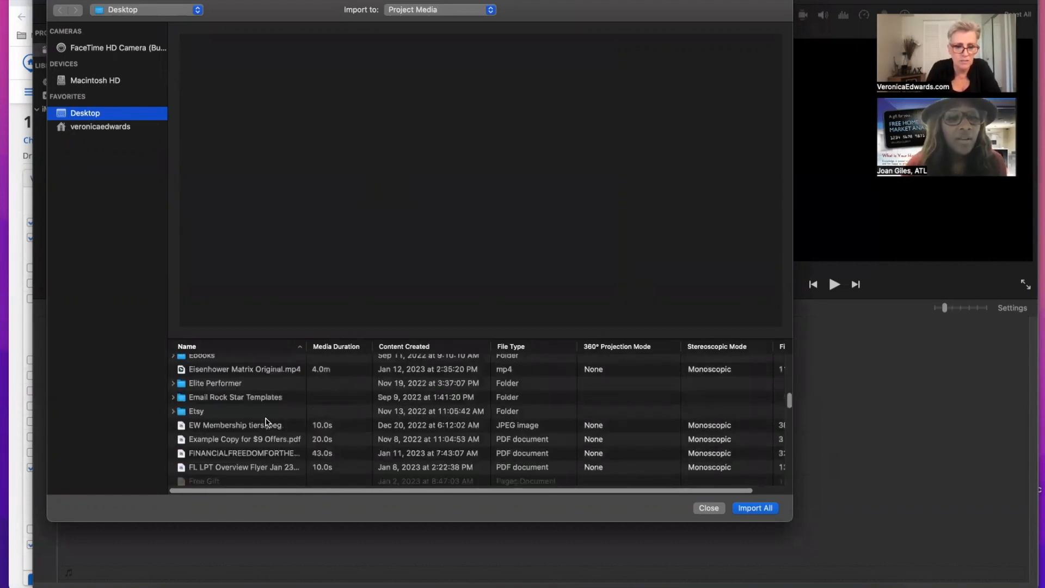
{"action": "left_click", "coordinate": [240, 370]}
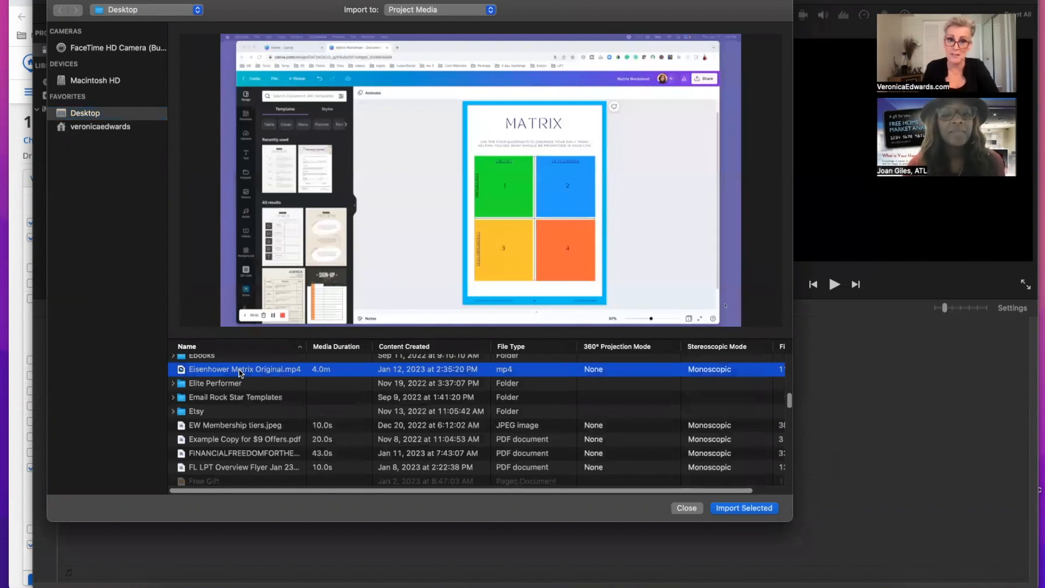
{"action": "left_click", "coordinate": [746, 510]}
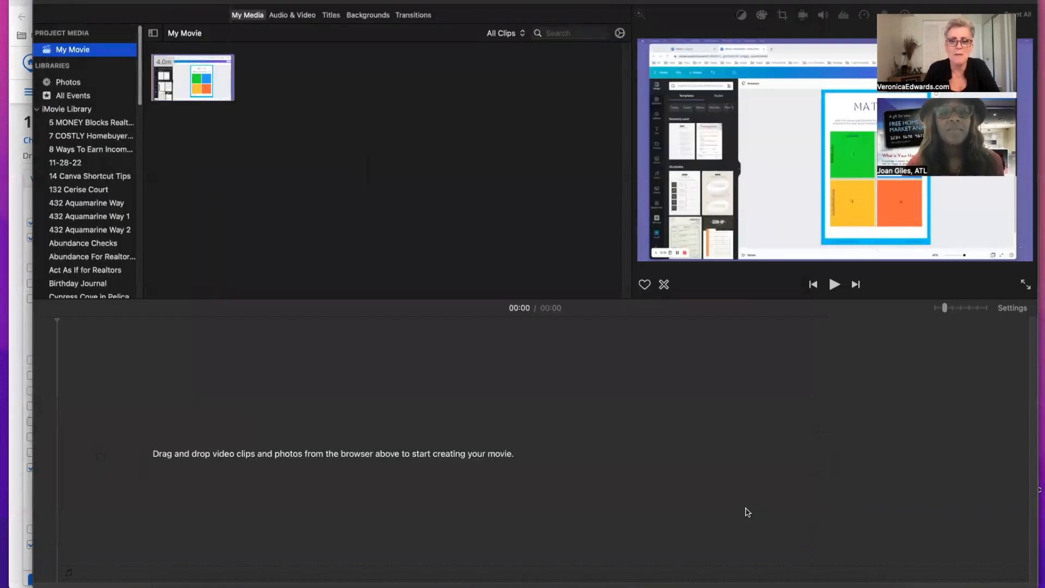
Add the whole imported Eisenhower Matrix clip to the empty timeline.
{"action": "left_click", "coordinate": [174, 126]}
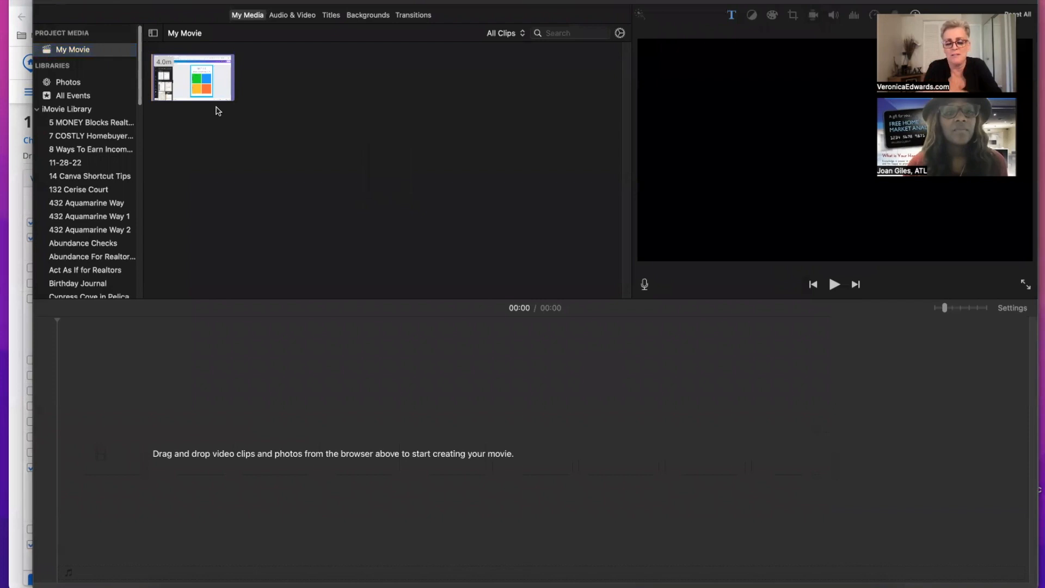
{"action": "left_click", "coordinate": [197, 78]}
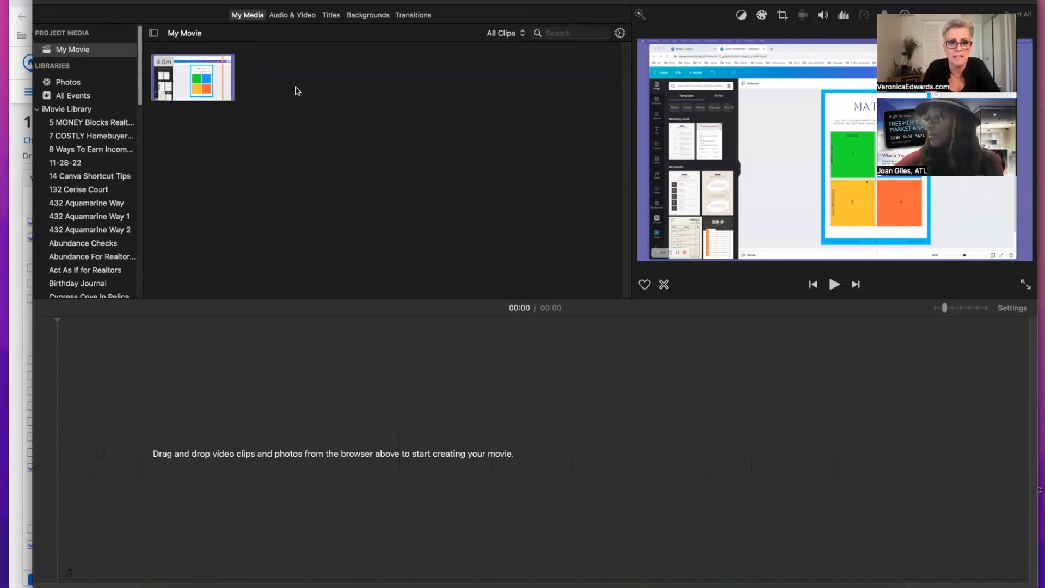
{"action": "left_click", "coordinate": [216, 79]}
{"action": "left_click_drag", "start_coordinate": [218, 236], "coordinate": [233, 425]}
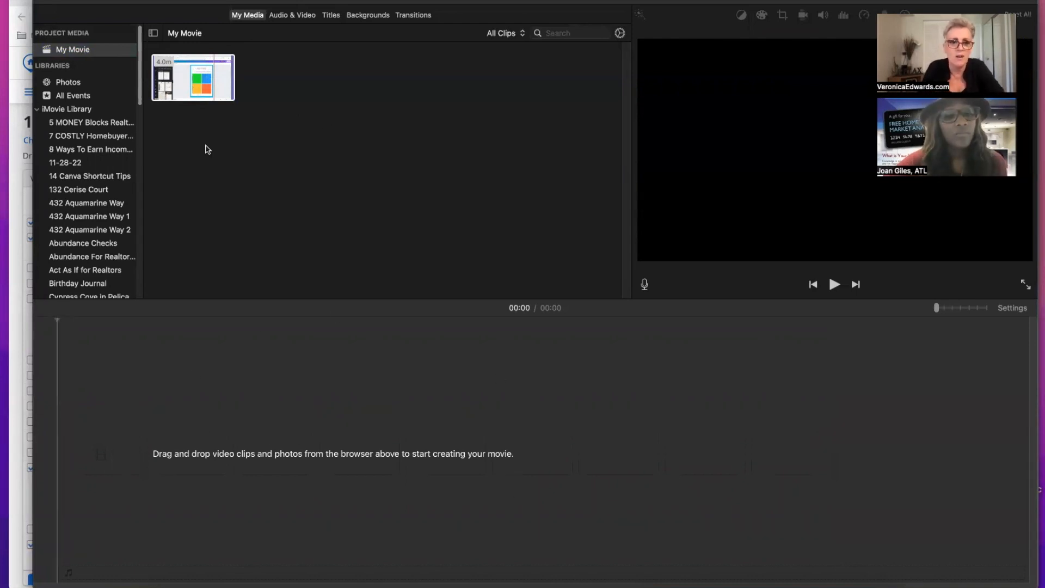
{"action": "left_click", "coordinate": [212, 81]}
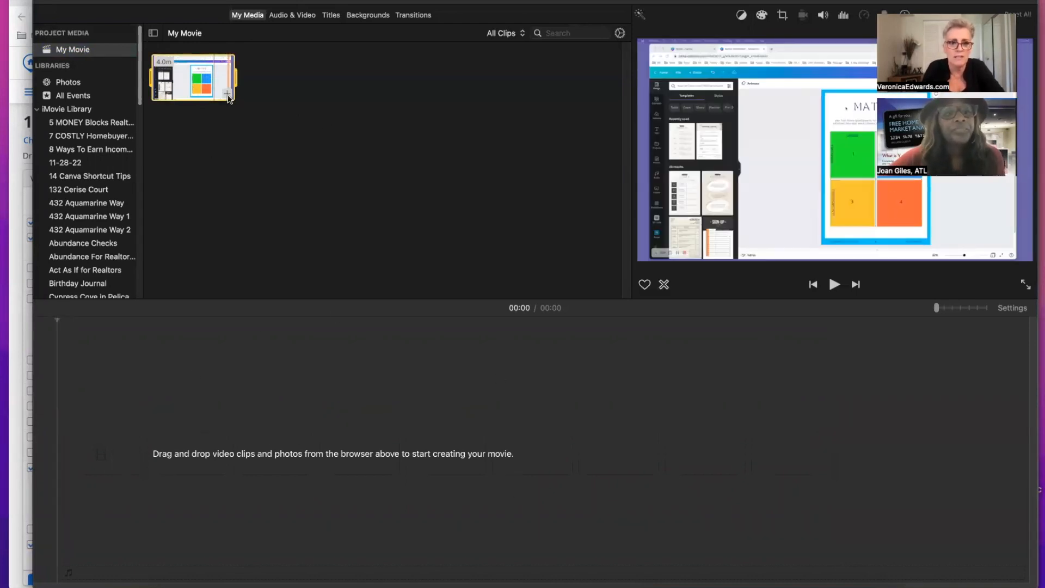
{"action": "left_click", "coordinate": [227, 94]}
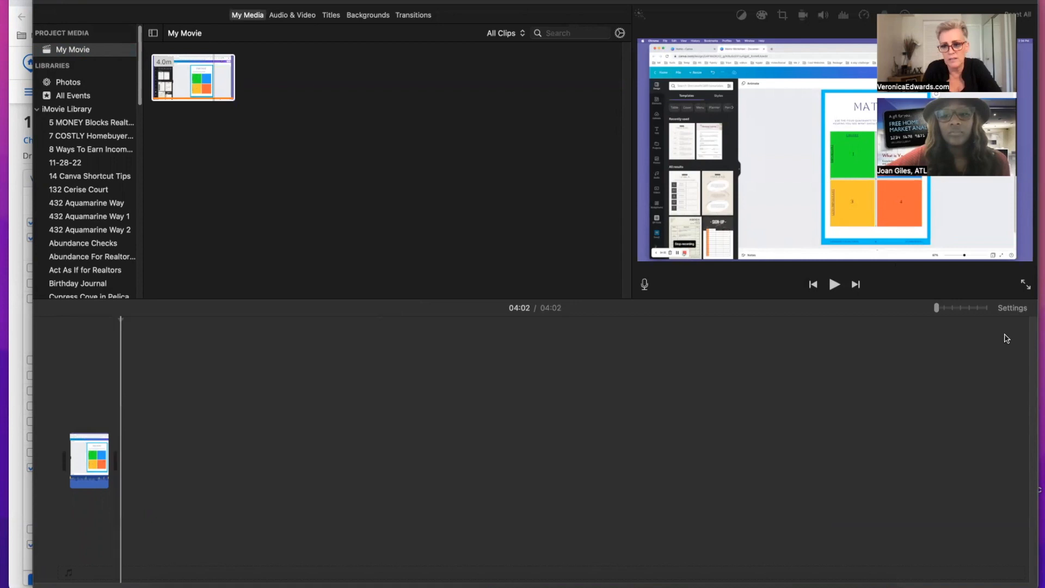
Play the first few seconds of the timeline clip to check where its usable content starts.
{"action": "left_click_drag", "start_coordinate": [943, 315], "coordinate": [986, 311]}
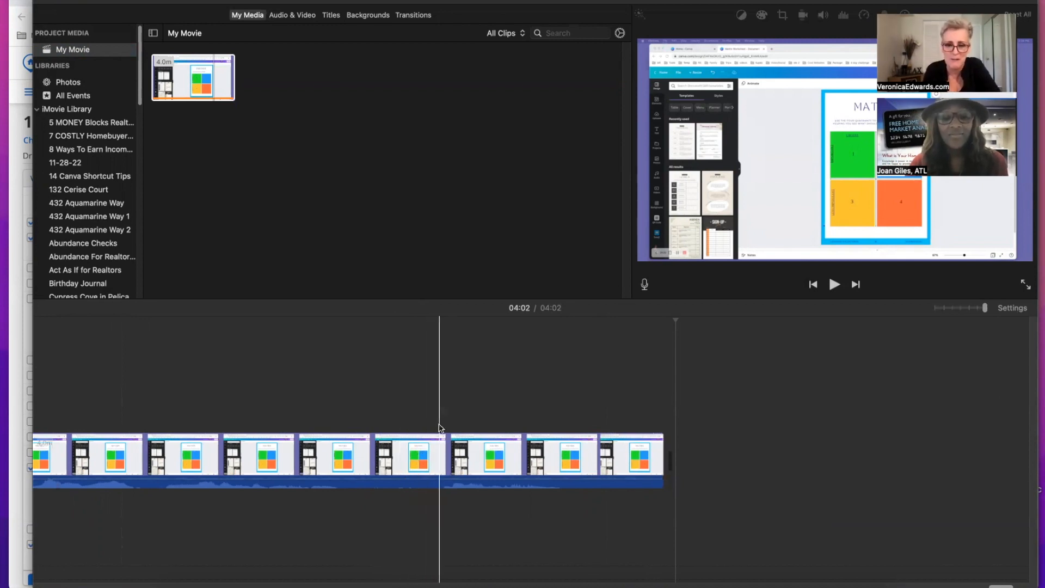
{"action": "left_click", "coordinate": [960, 308]}
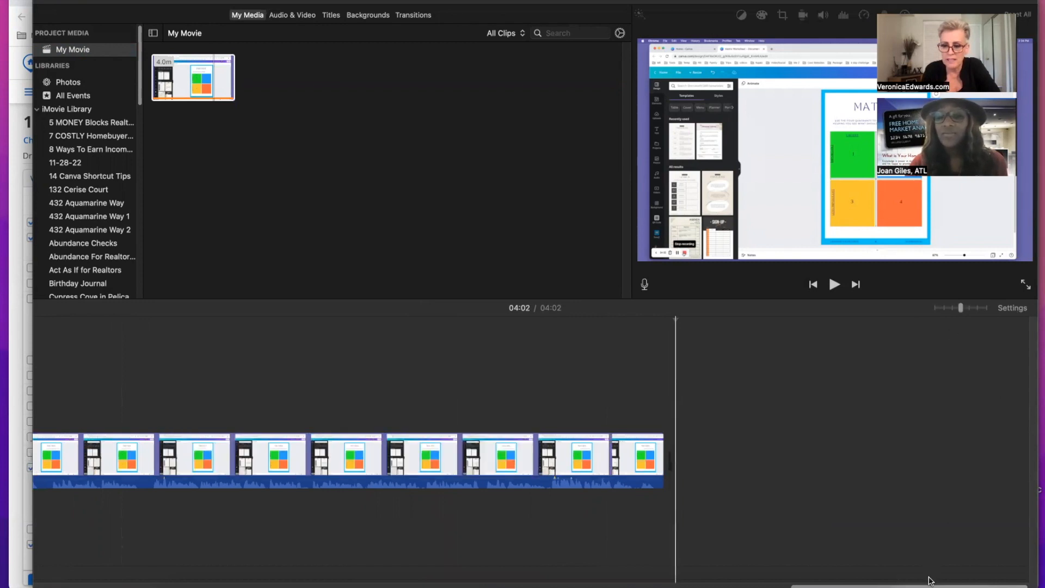
{"action": "left_click_drag", "start_coordinate": [930, 581], "coordinate": [130, 574]}
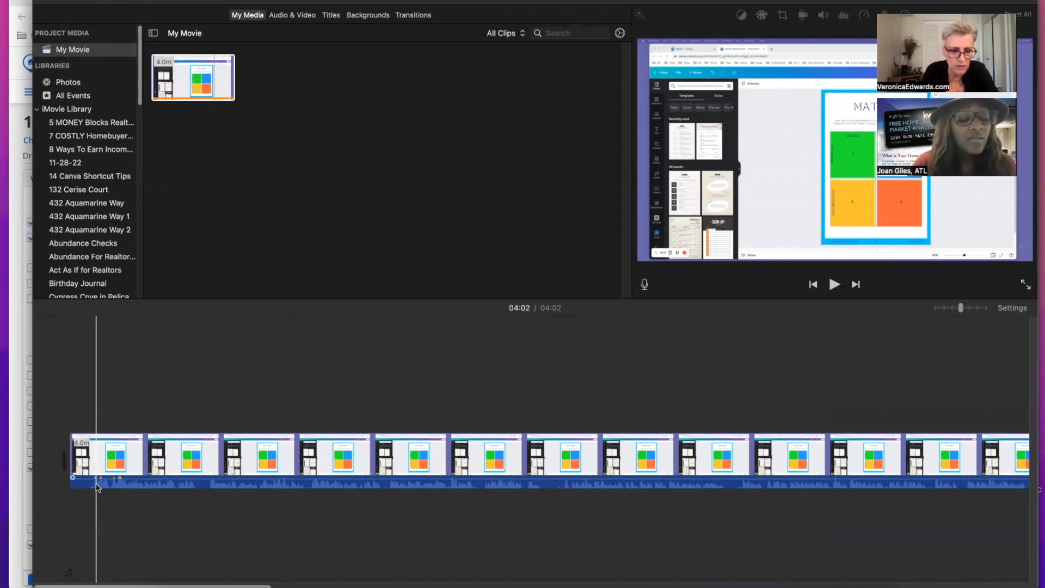
{"action": "left_click", "coordinate": [64, 434]}
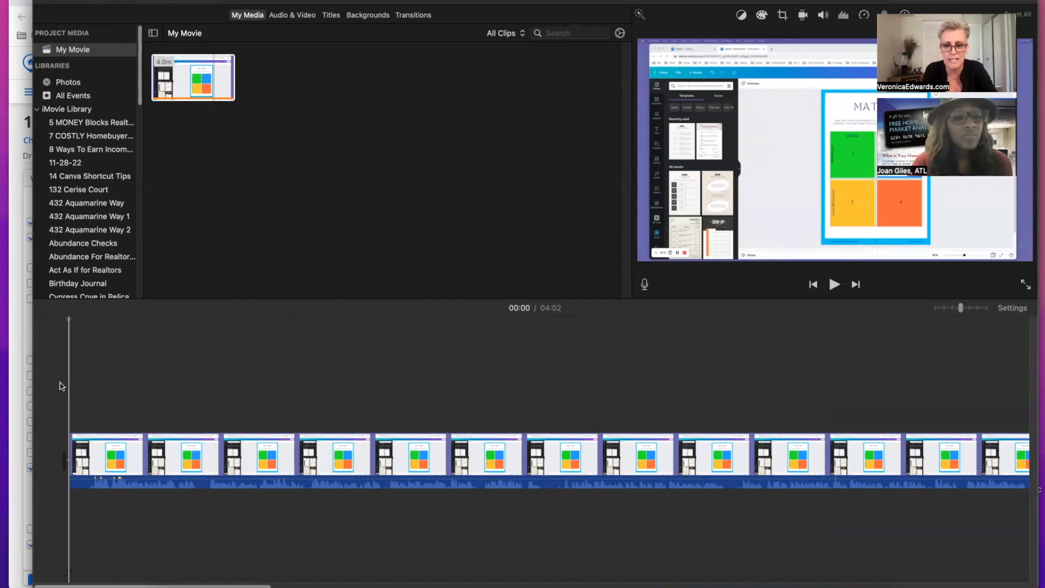
{"action": "key", "text": "space"}
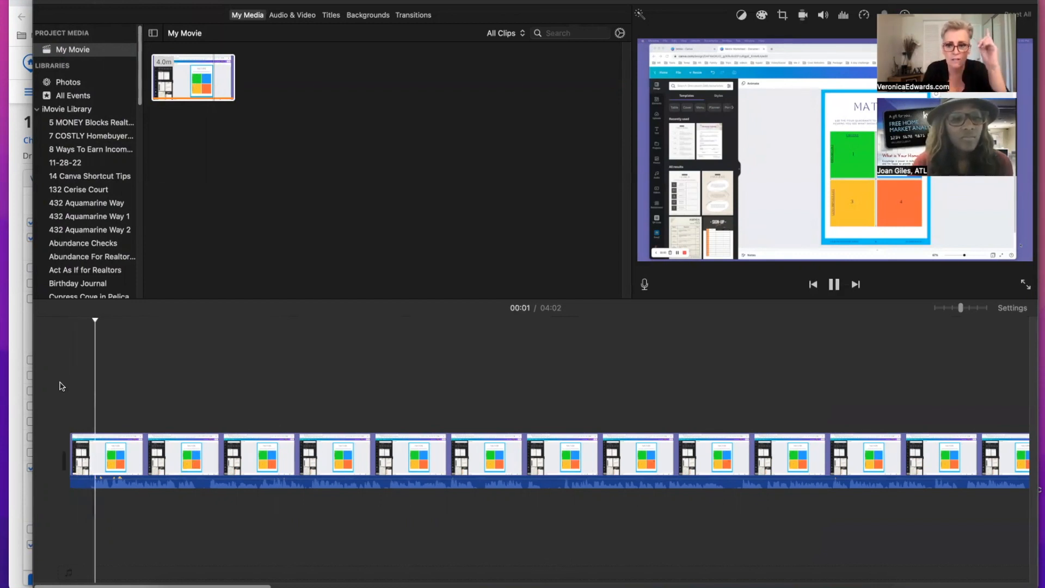
{"action": "key", "text": "space"}
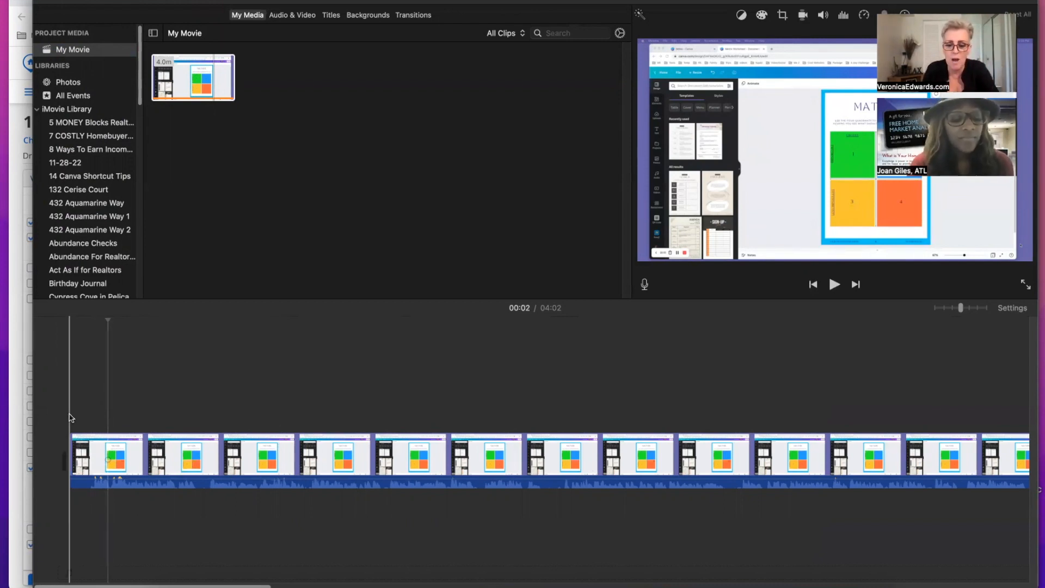
{"action": "left_click", "coordinate": [834, 285]}
{"action": "left_click", "coordinate": [837, 289]}
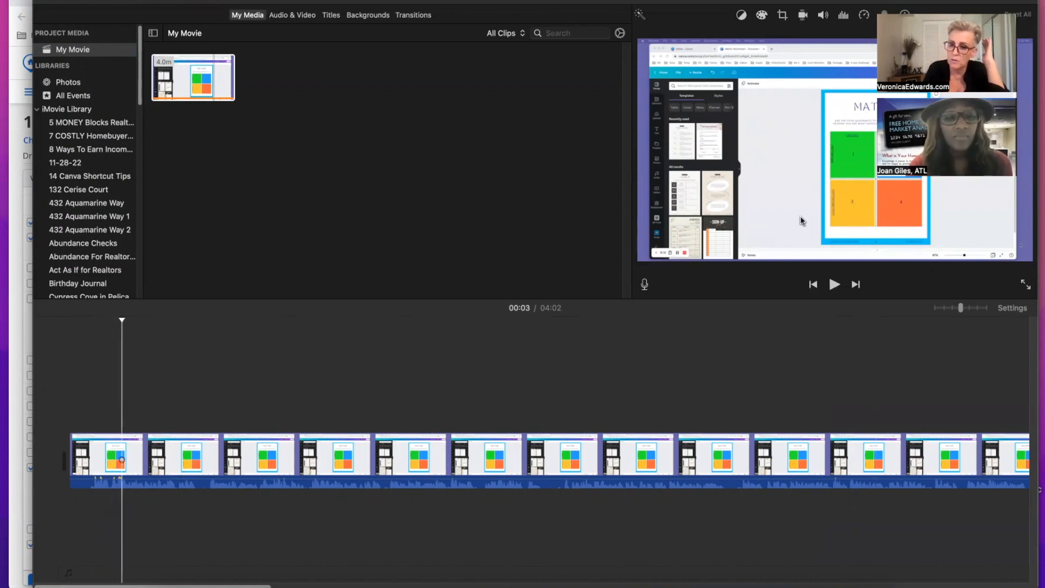
Split the timeline clip within its first second and delete the short opening piece.
{"action": "left_click", "coordinate": [66, 387]}
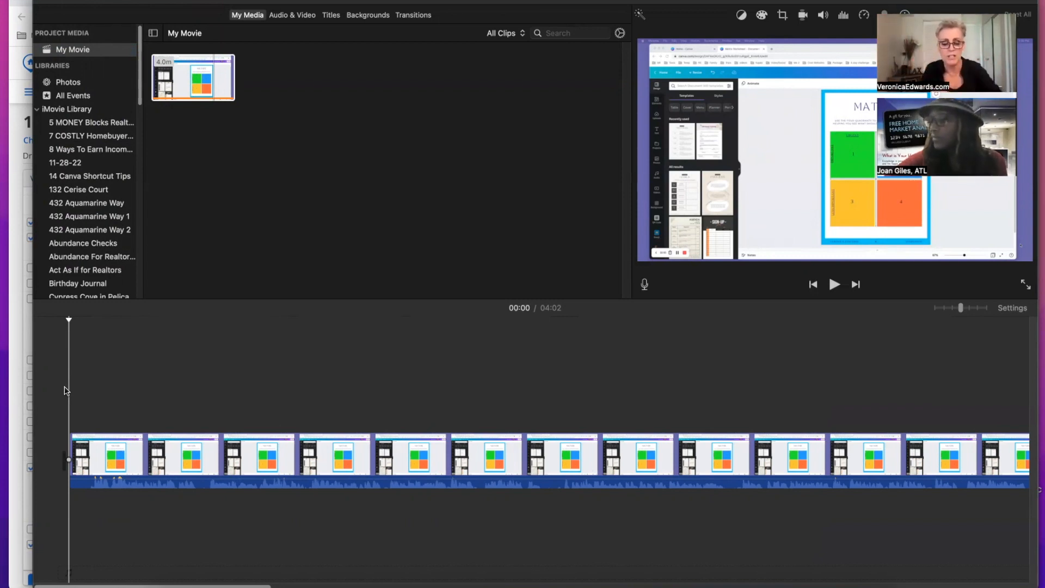
{"action": "left_click", "coordinate": [85, 459]}
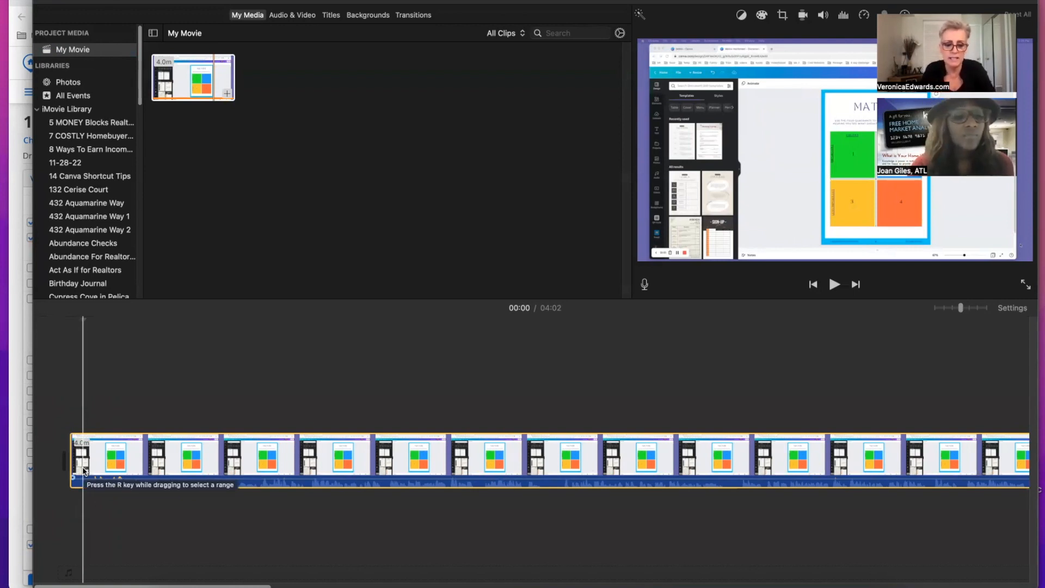
{"action": "key", "text": "super+b"}
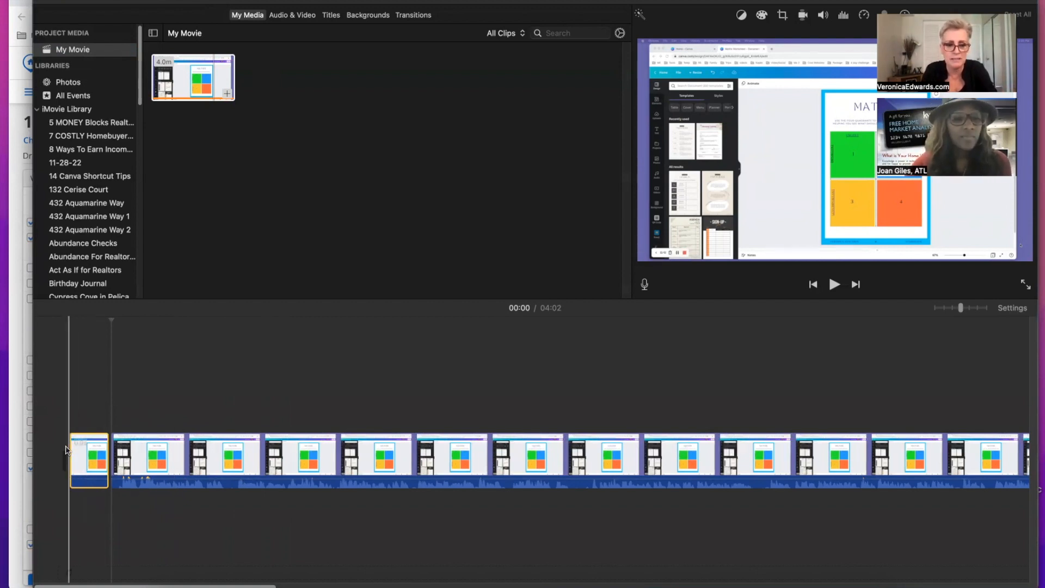
{"action": "left_click", "coordinate": [164, 460]}
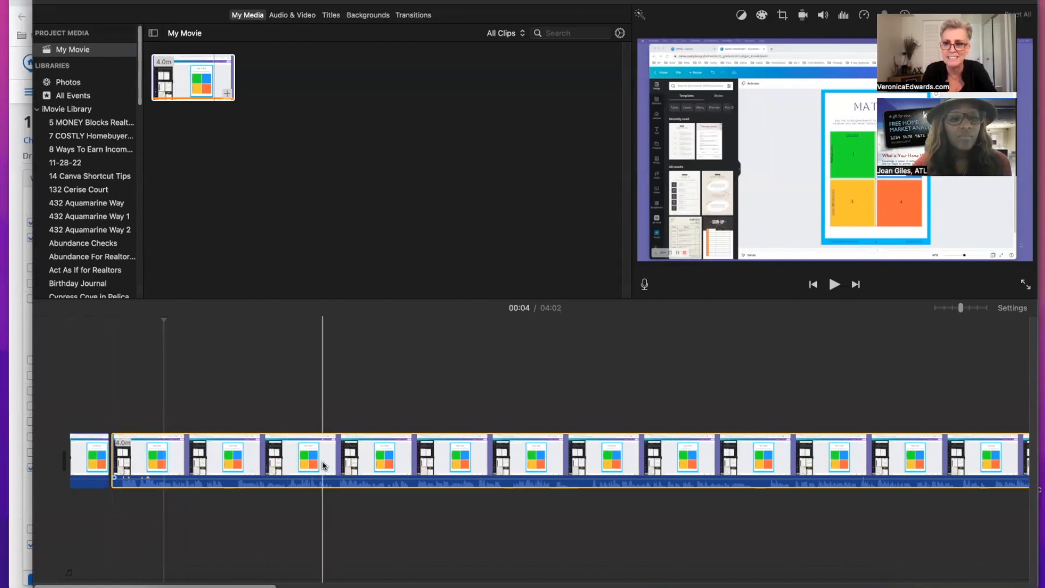
{"action": "left_click", "coordinate": [94, 460]}
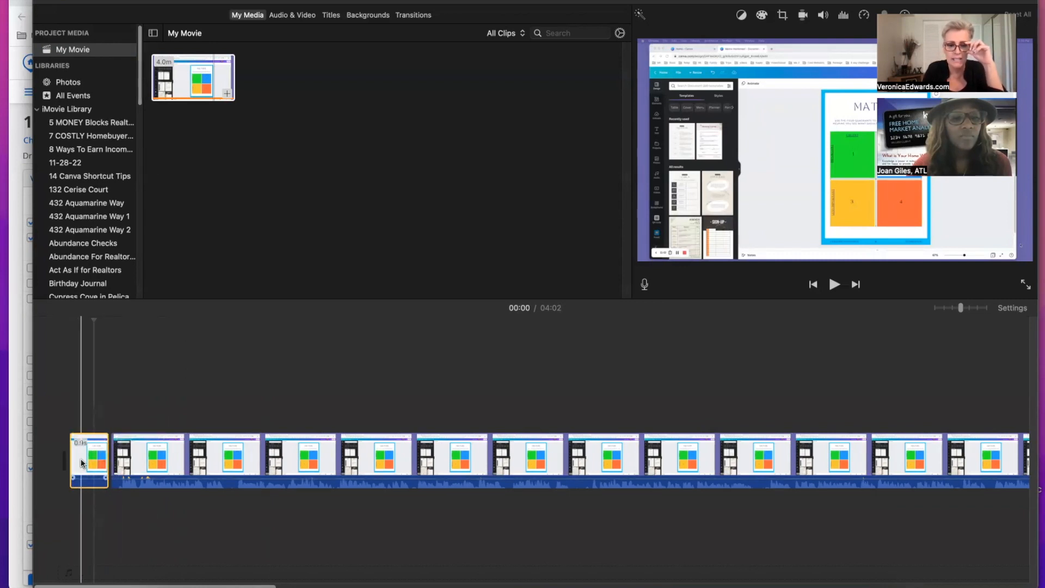
{"action": "key", "text": "Delete"}
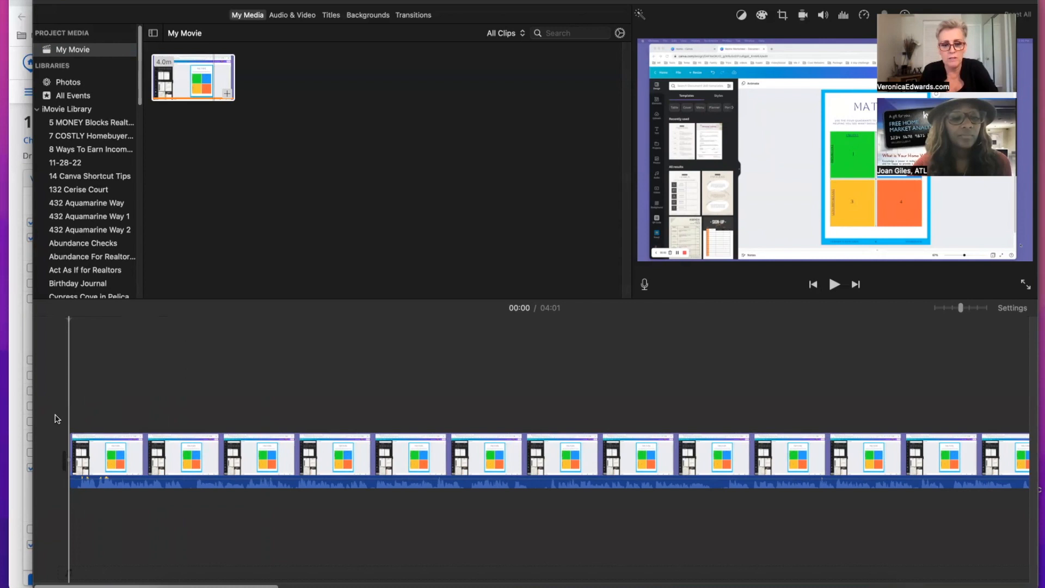
Play the trimmed clip from its beginning to check the new opening.
{"action": "key", "text": "space"}
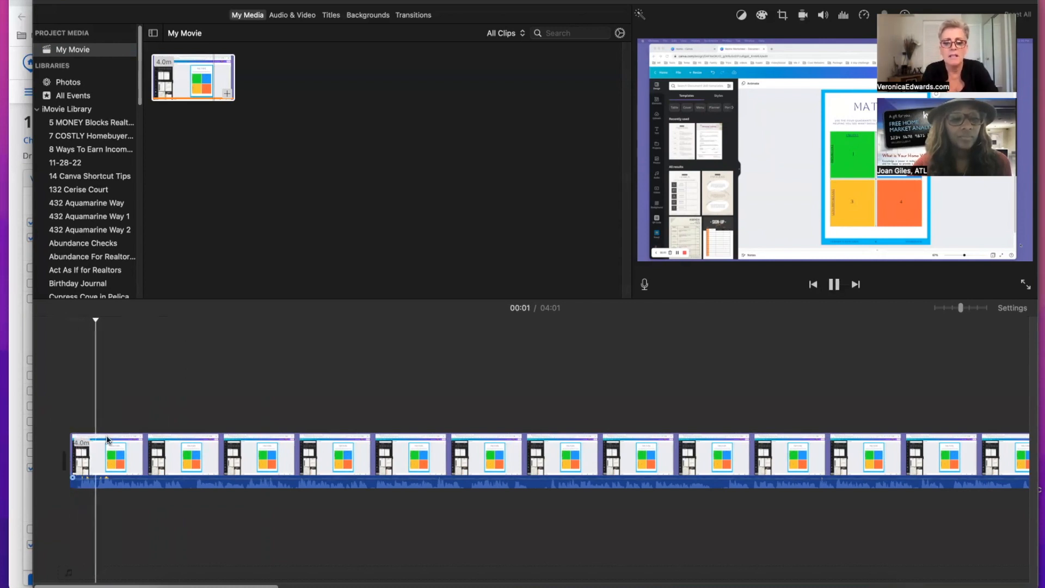
{"action": "key", "text": "space"}
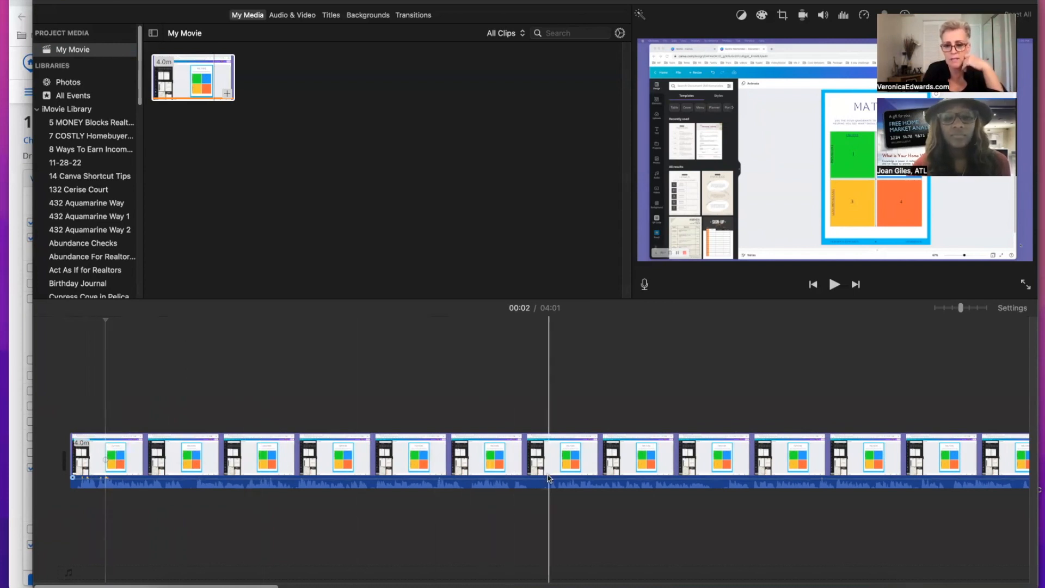
{"action": "left_click", "coordinate": [977, 308]}
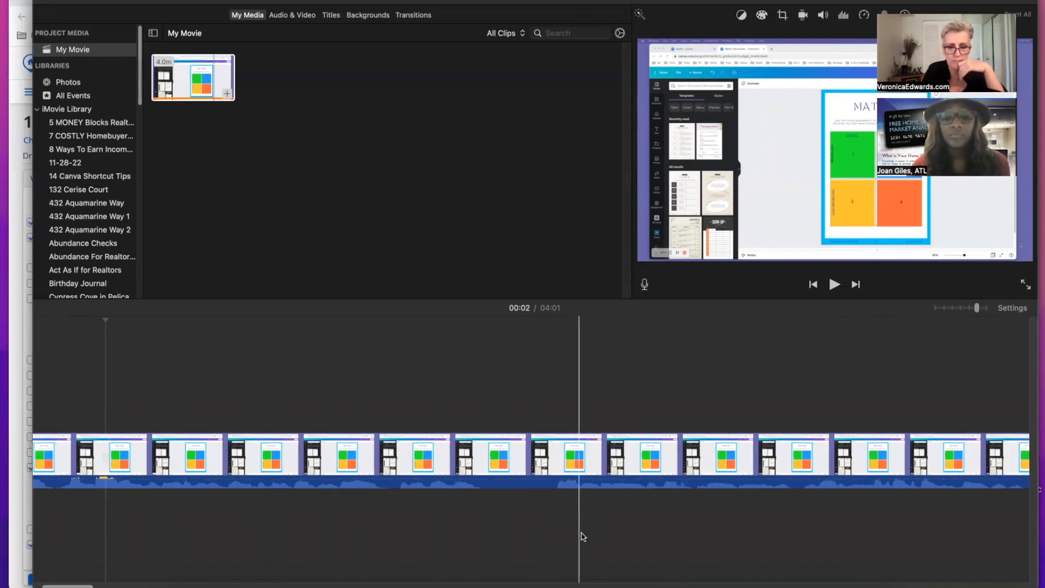
Split the timeline clip at about 1:45 and again about one second further on.
{"action": "mouse_move", "coordinate": [77, 586]}
{"action": "left_mouse_down"}
{"action": "mouse_move", "coordinate": [65, 586]}
{"action": "mouse_move", "coordinate": [91, 583]}
{"action": "left_mouse_up"}
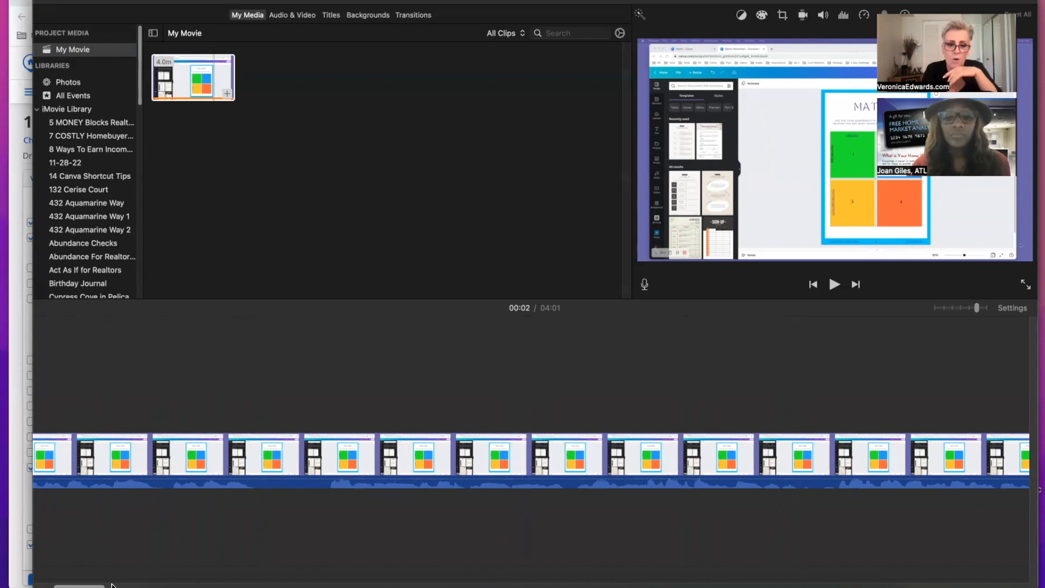
{"action": "left_click_drag", "start_coordinate": [93, 586], "coordinate": [174, 586]}
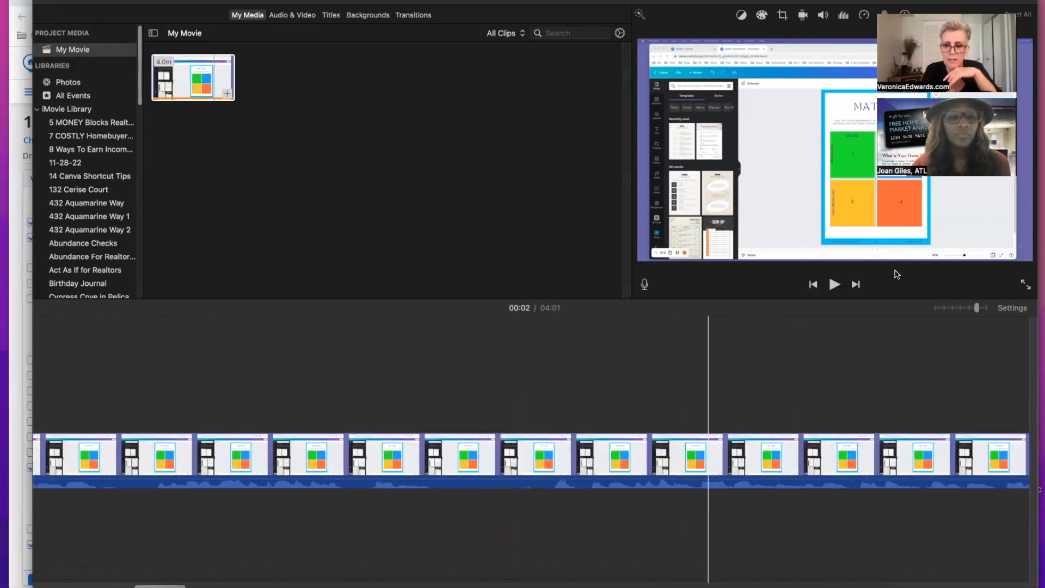
{"action": "left_click", "coordinate": [960, 308]}
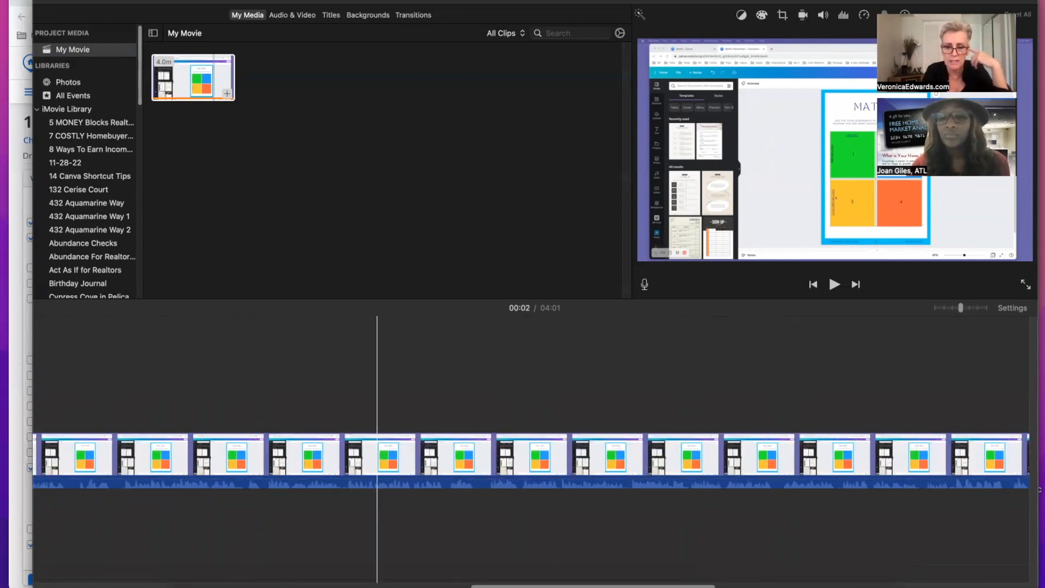
{"action": "left_click_drag", "start_coordinate": [554, 586], "coordinate": [438, 578]}
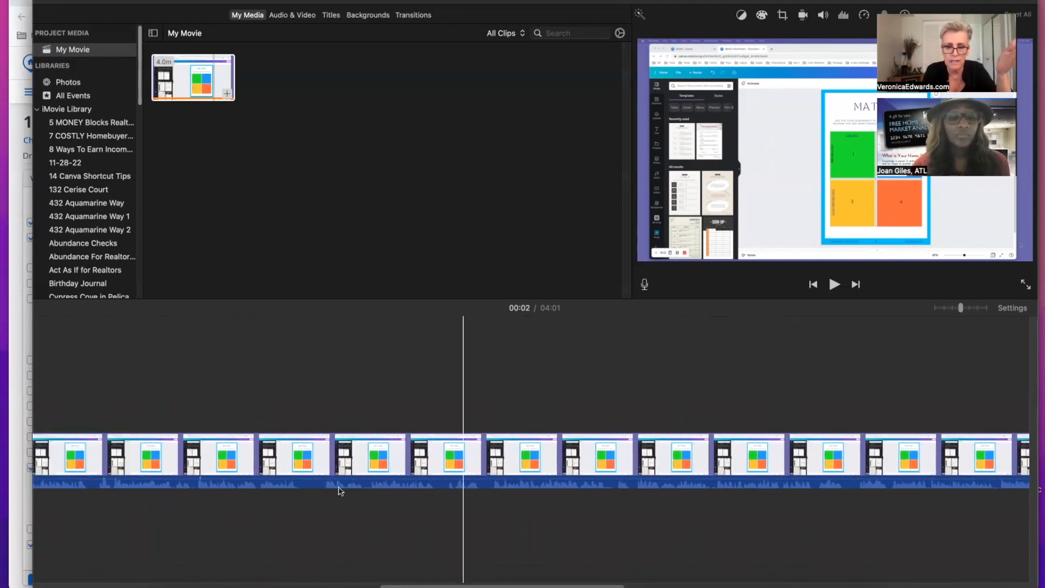
{"action": "left_click", "coordinate": [300, 463]}
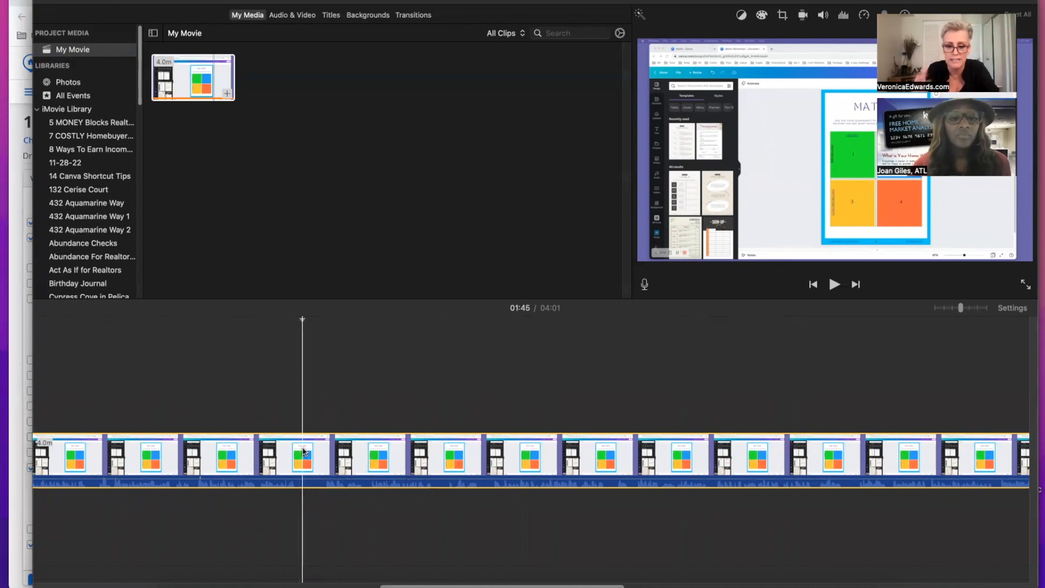
{"action": "key", "text": "super+b"}
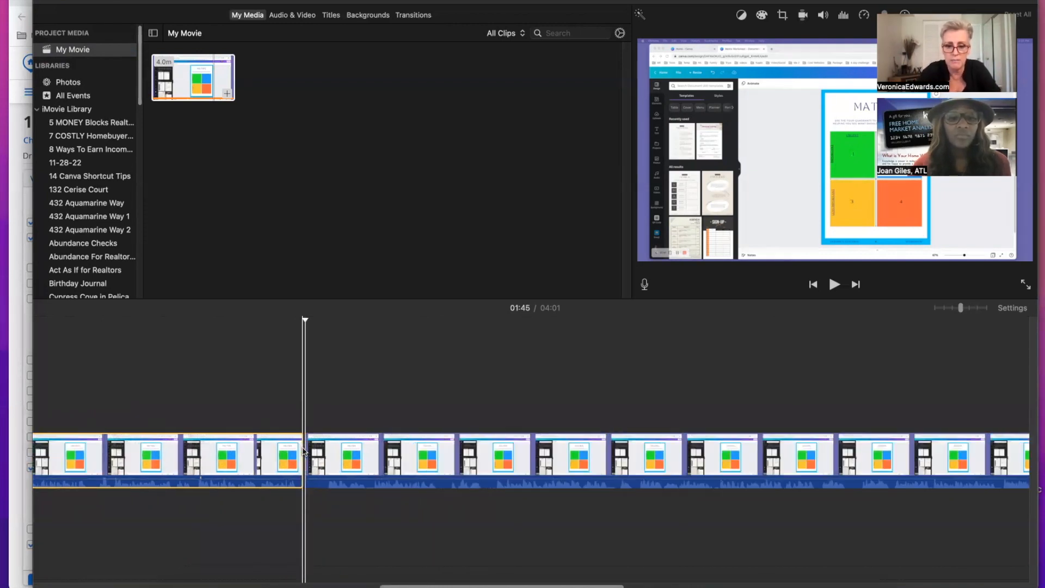
{"action": "left_click", "coordinate": [322, 459]}
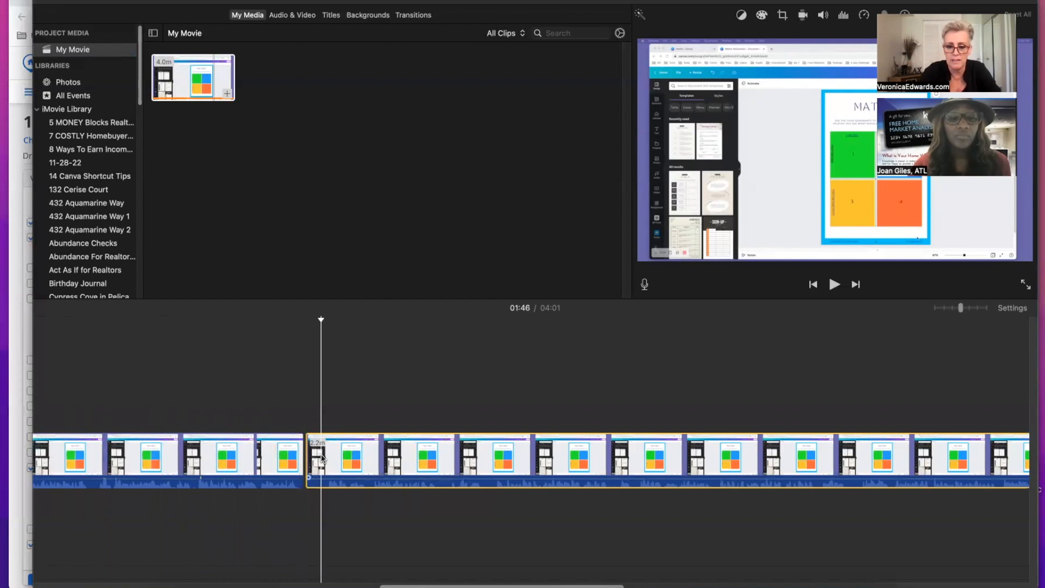
{"action": "key", "text": "super+b"}
Delete the one-second piece between the two splits near 1:45.
{"action": "left_click", "coordinate": [315, 459]}
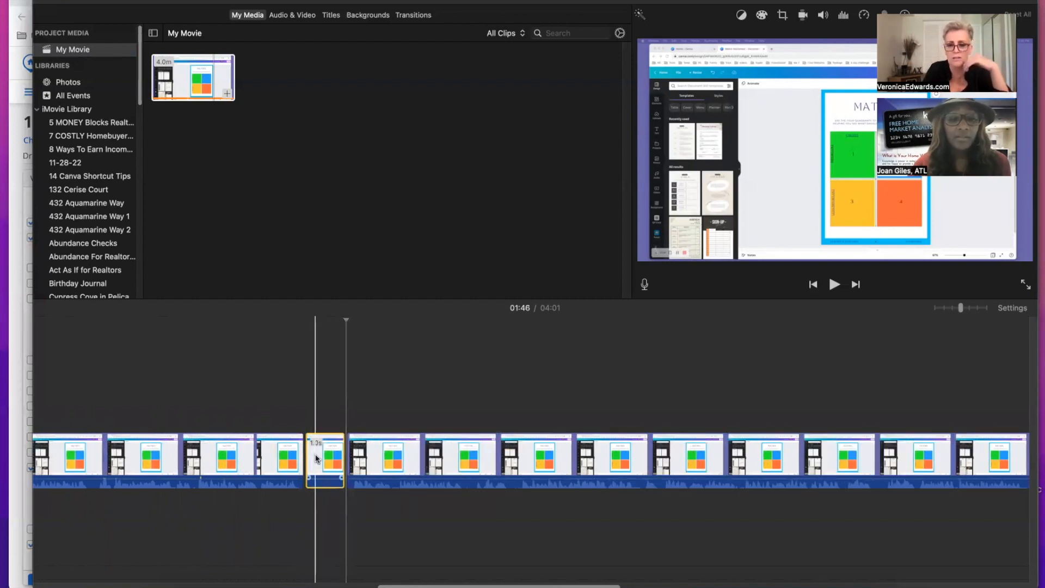
{"action": "key", "text": "backslash"}
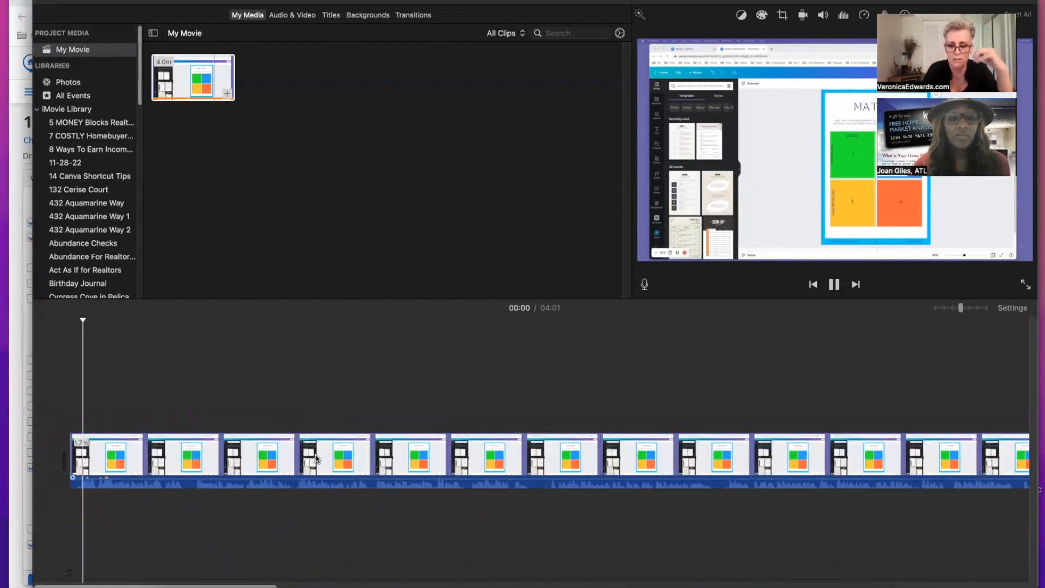
{"action": "key", "text": "space"}
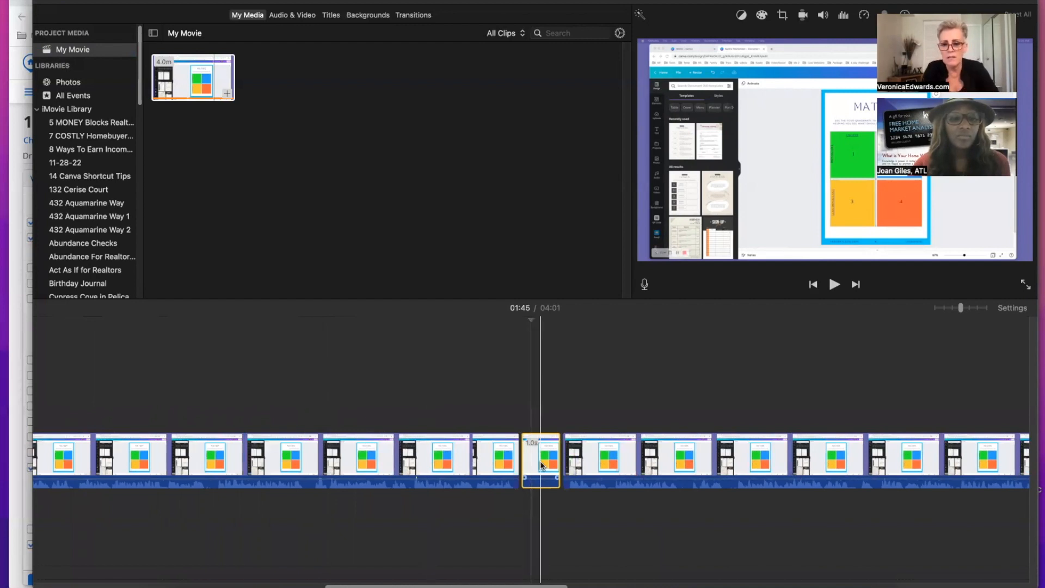
{"action": "key", "text": "Delete"}
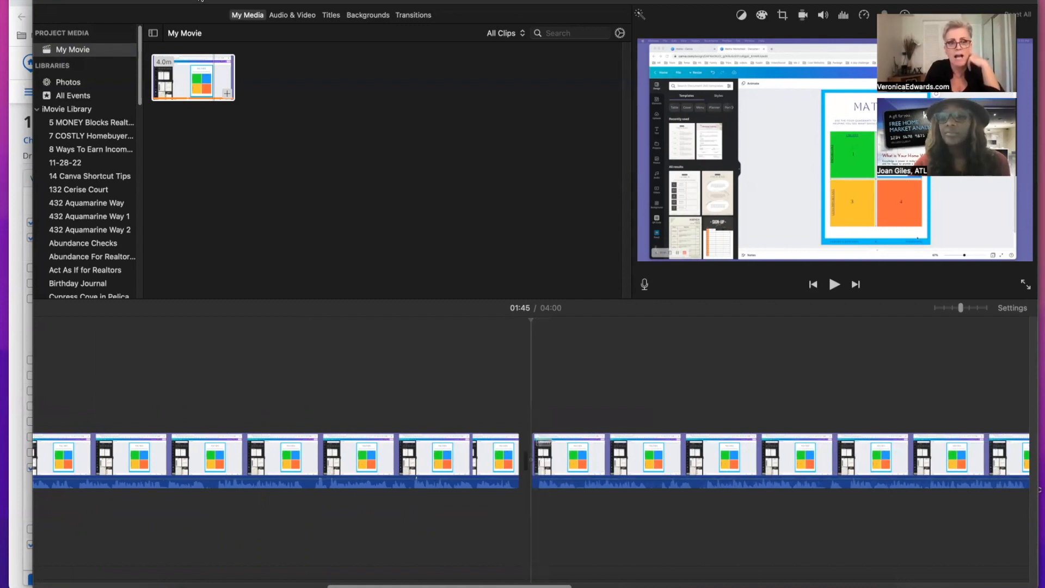
Undo the deletion of the short piece and both splits near 1:45.
{"action": "left_click", "coordinate": [117, 1]}
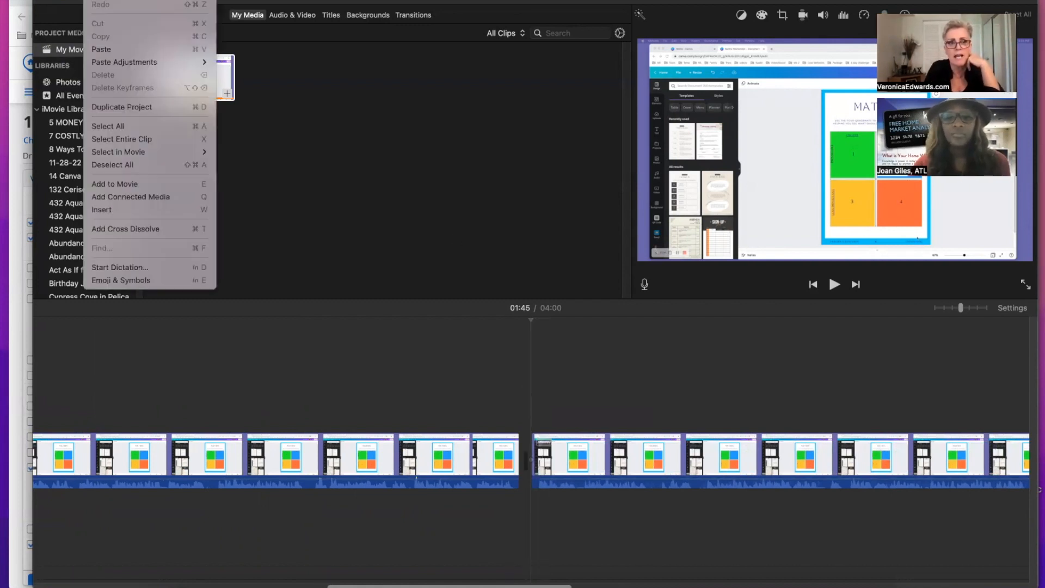
{"action": "left_click", "coordinate": [117, 1]}
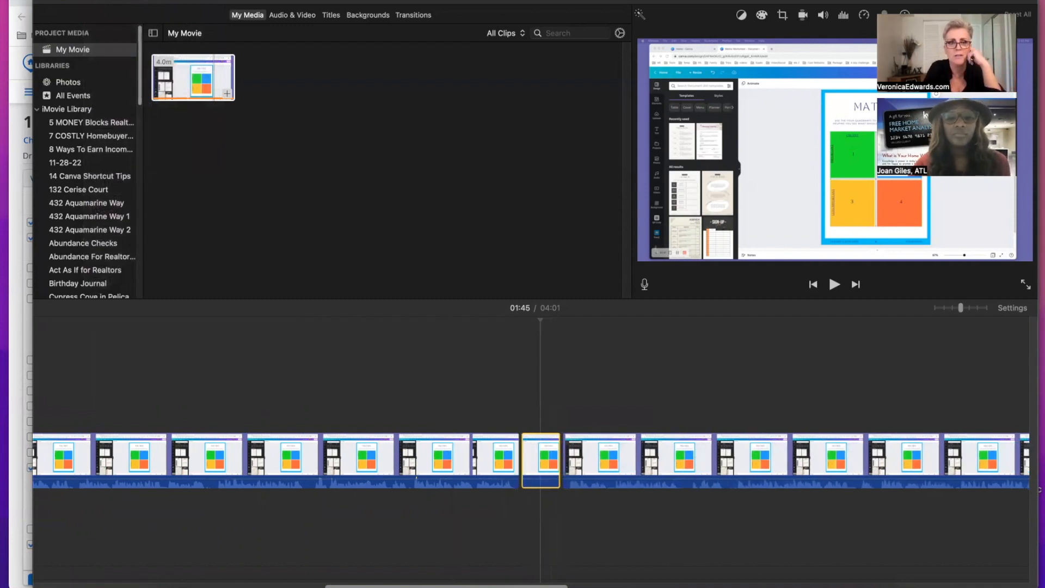
{"action": "left_click", "coordinate": [116, 2]}
{"action": "left_click", "coordinate": [116, 2]}
{"action": "left_click", "coordinate": [116, 2]}
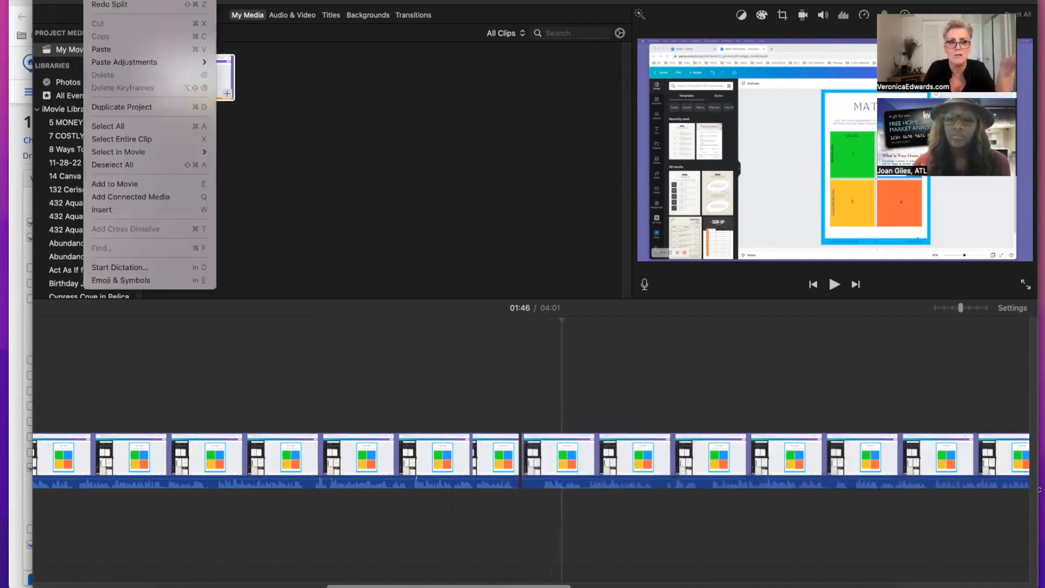
{"action": "left_click", "coordinate": [116, 1]}
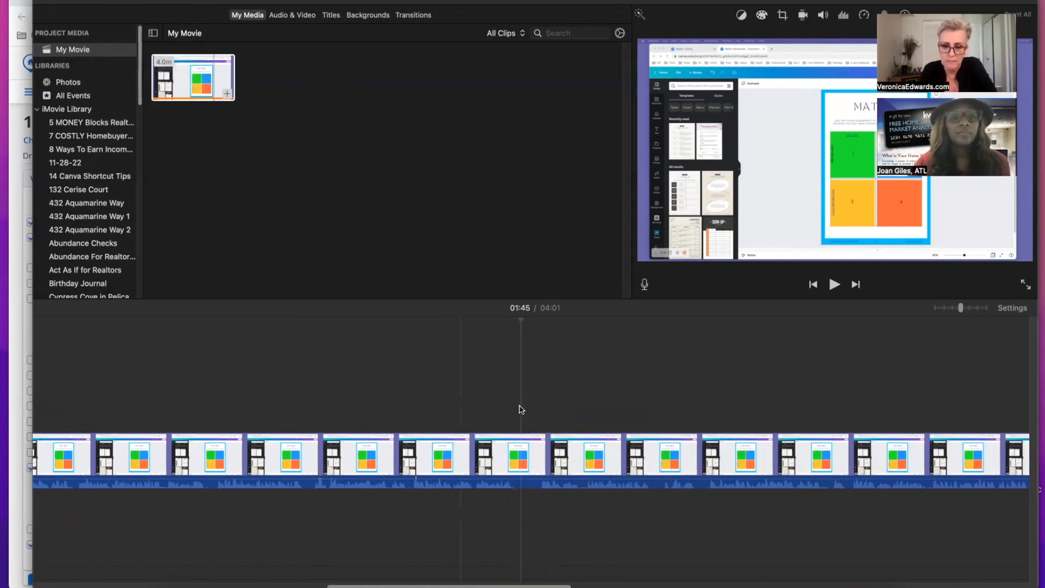
Try trimming about four seconds off the end of the timeline clip, and extend it back to its full length.
{"action": "left_click", "coordinate": [523, 453]}
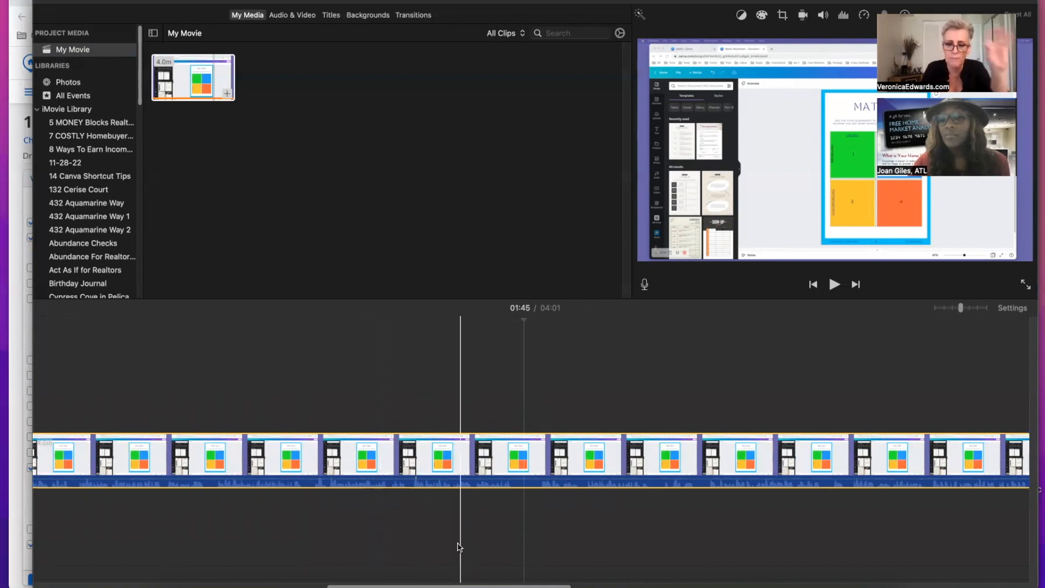
{"action": "left_click_drag", "start_coordinate": [457, 585], "coordinate": [1023, 569]}
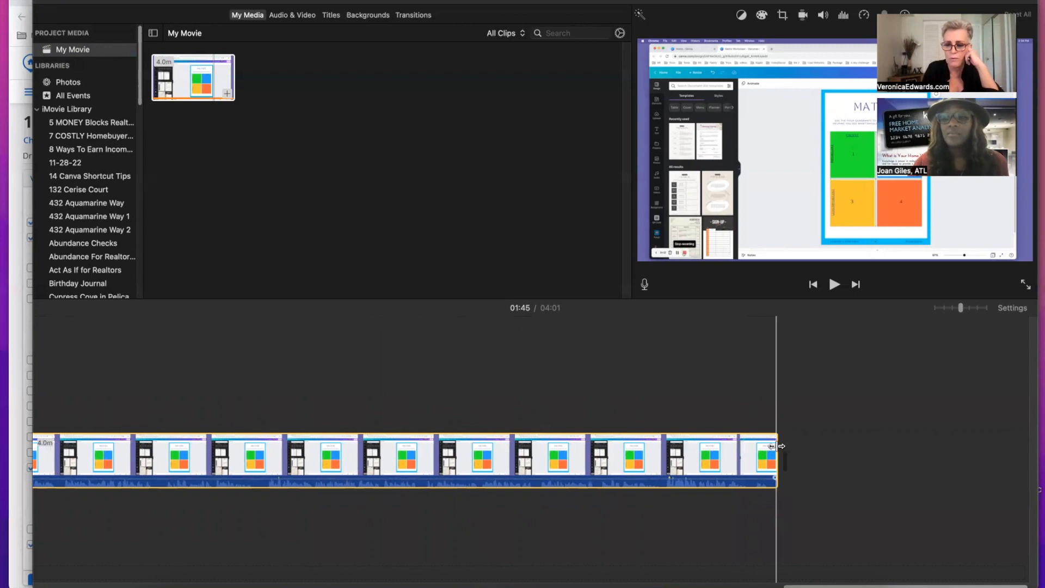
{"action": "left_click_drag", "start_coordinate": [777, 446], "coordinate": [712, 447]}
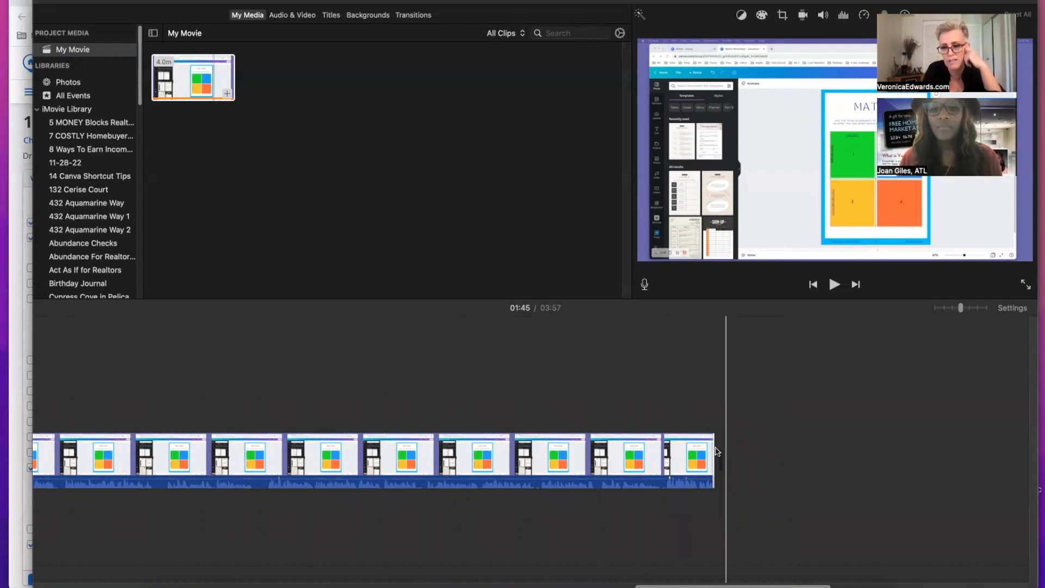
{"action": "left_click_drag", "start_coordinate": [713, 447], "coordinate": [779, 448]}
{"action": "left_click", "coordinate": [749, 404]}
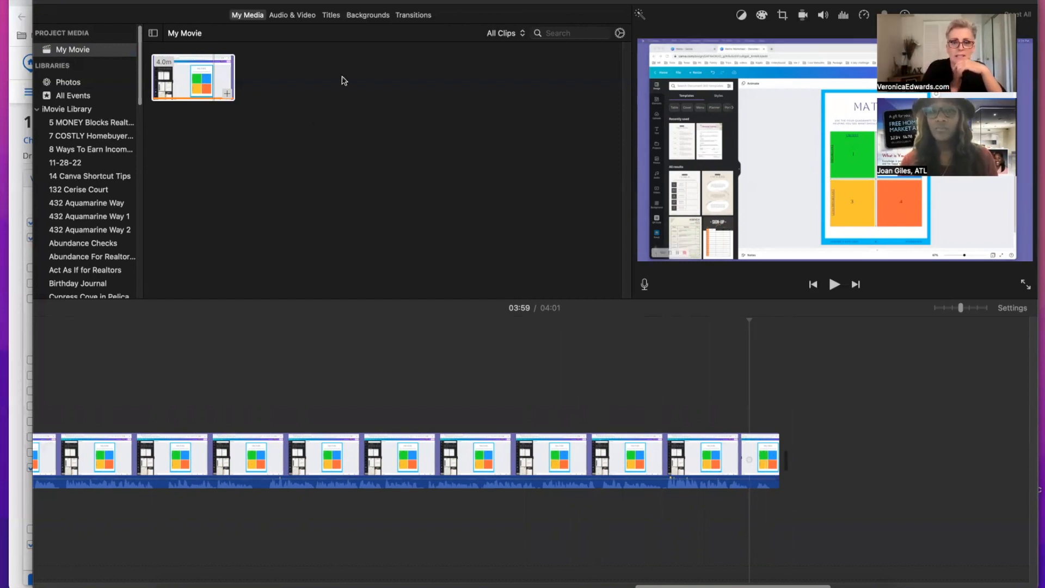
Add a Cross Dissolve transition at the end of the timeline clip.
{"action": "left_click", "coordinate": [424, 19]}
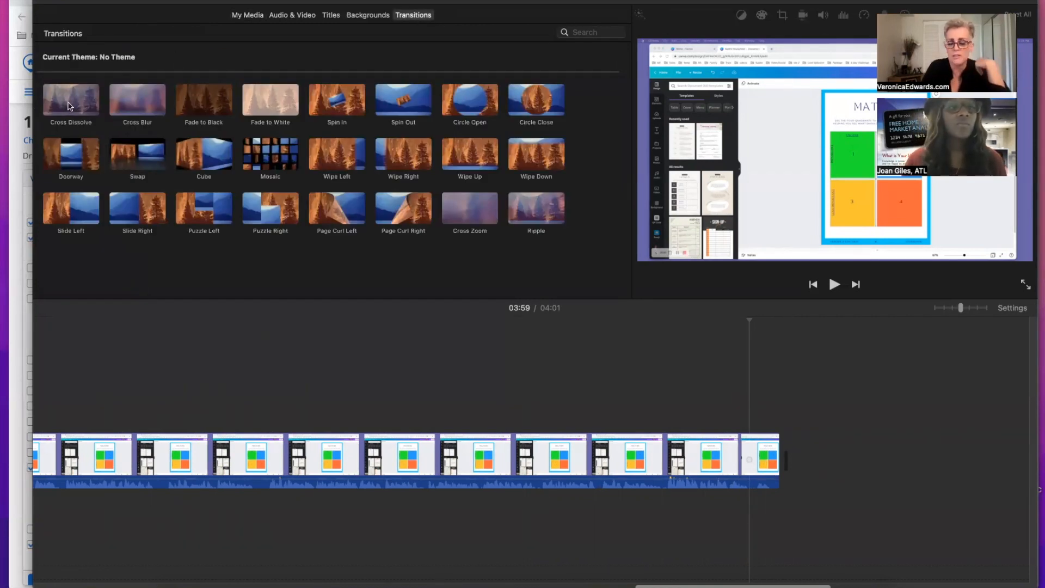
{"action": "left_click", "coordinate": [68, 105]}
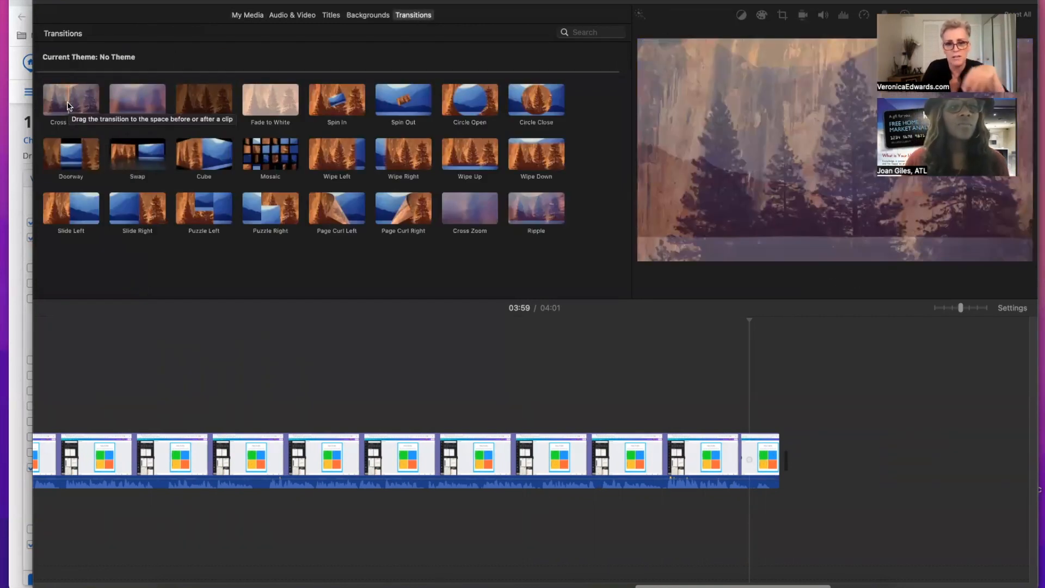
{"action": "left_click_drag", "start_coordinate": [68, 106], "coordinate": [782, 456]}
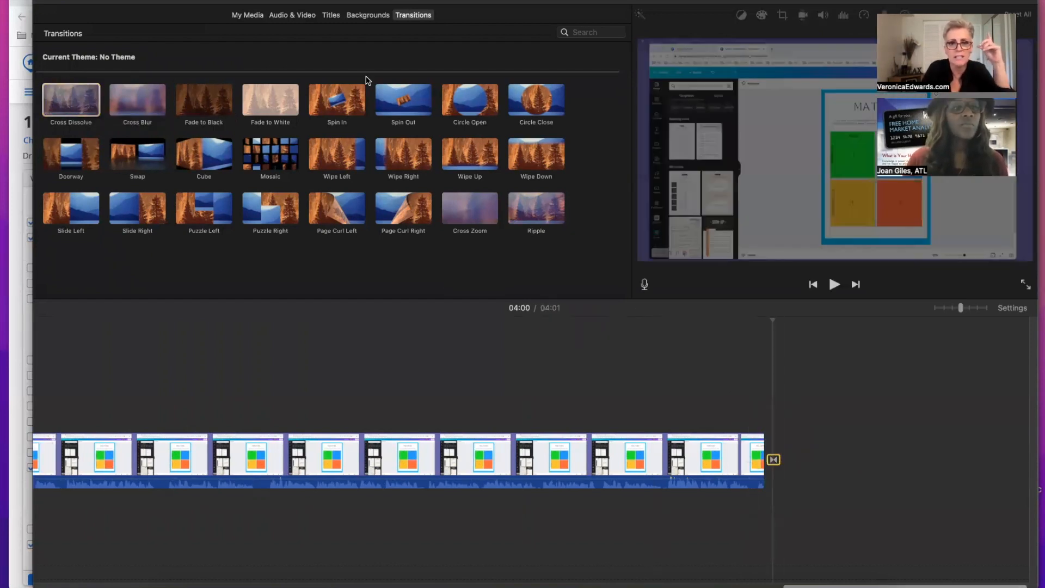
Add a Slide title after the closing transition with the presenter's website address as its text, and lengthen it to 4.4 seconds.
{"action": "left_click", "coordinate": [329, 17]}
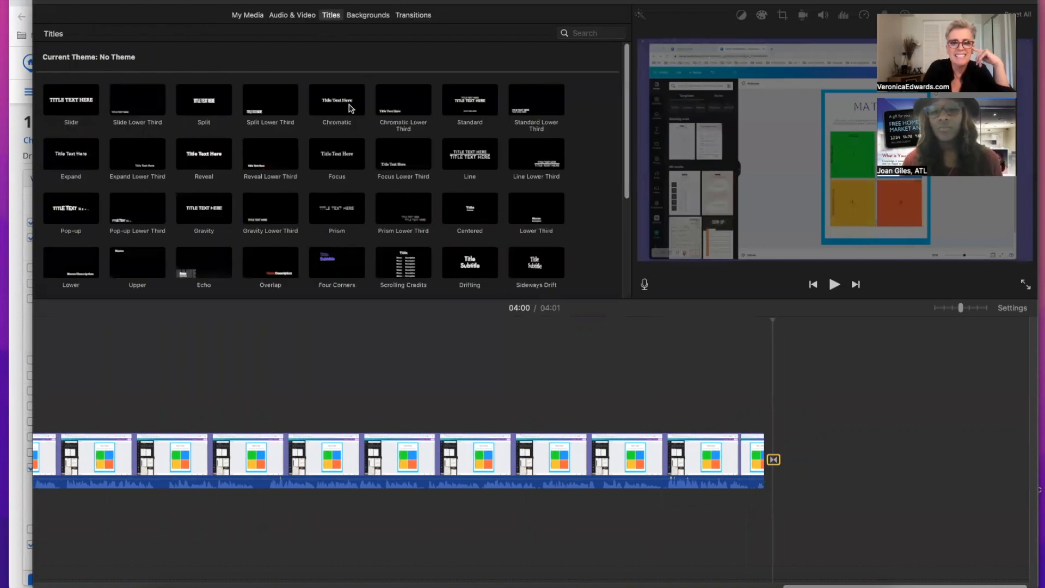
{"action": "left_click_drag", "start_coordinate": [64, 104], "coordinate": [795, 457]}
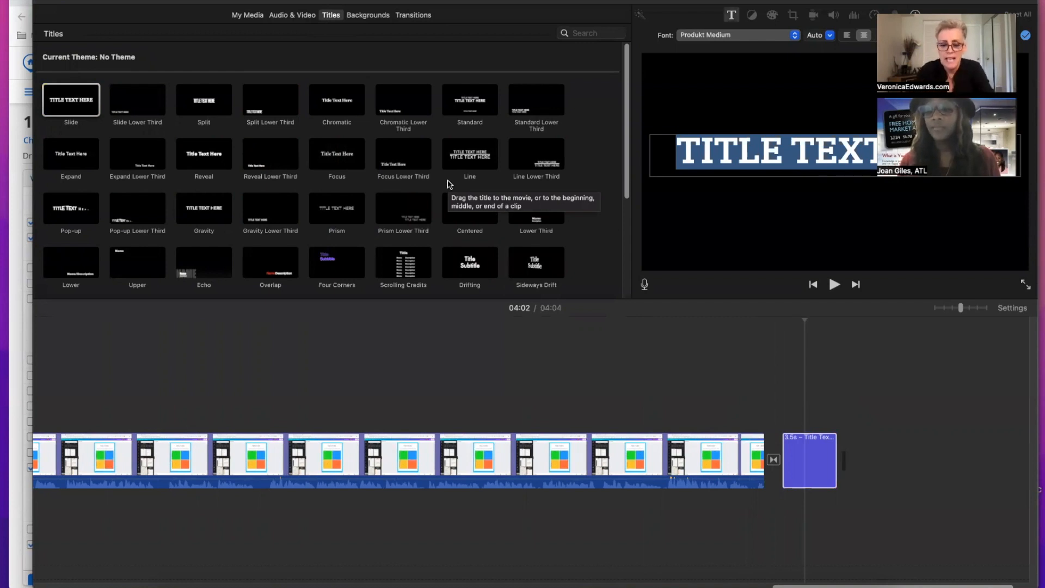
{"action": "type", "text": "VERONICAEDWARDS.COM"}
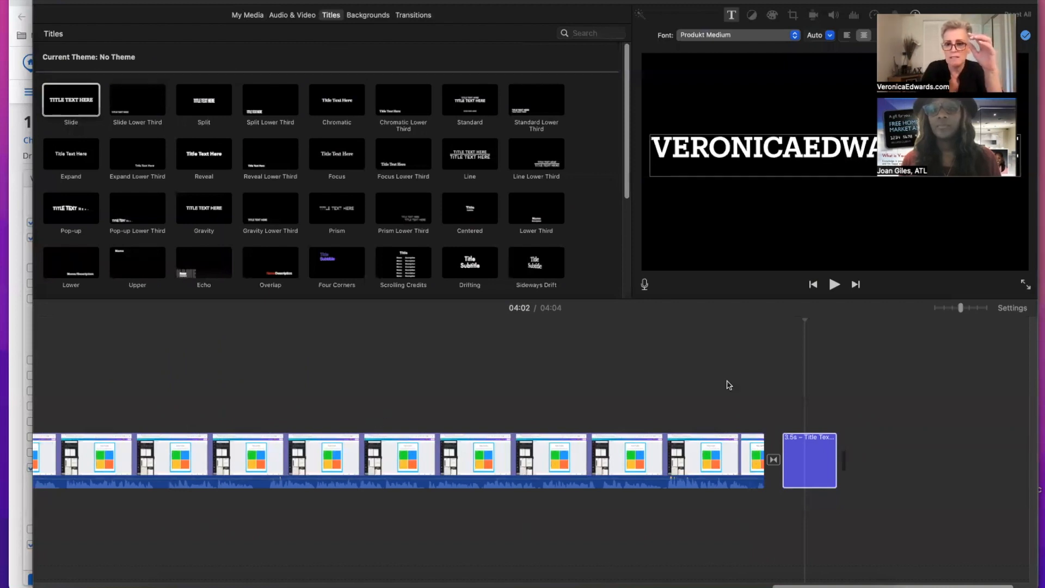
{"action": "left_click", "coordinate": [729, 385]}
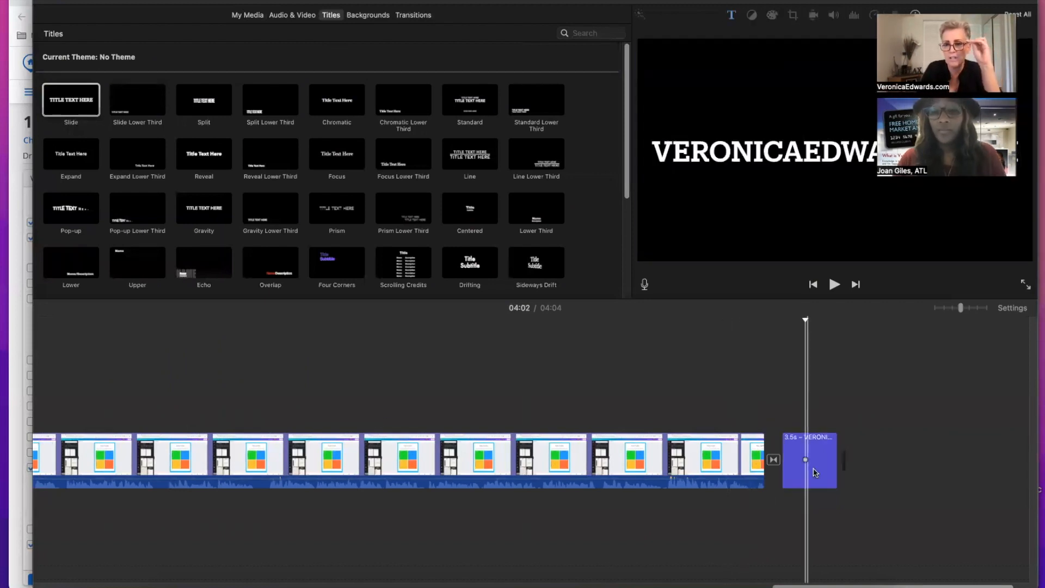
{"action": "left_click", "coordinate": [816, 470]}
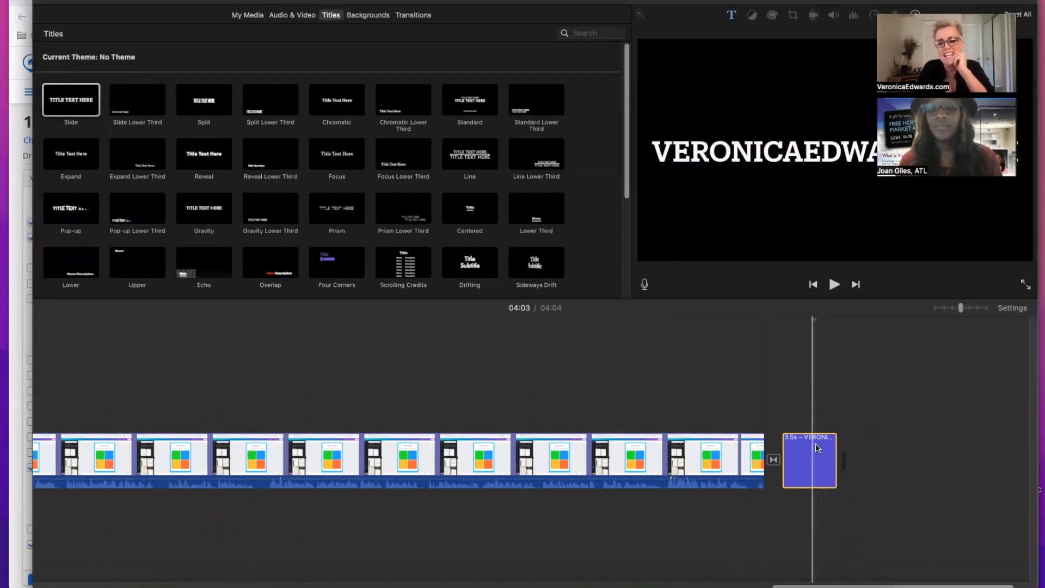
{"action": "left_click_drag", "start_coordinate": [836, 460], "coordinate": [850, 460]}
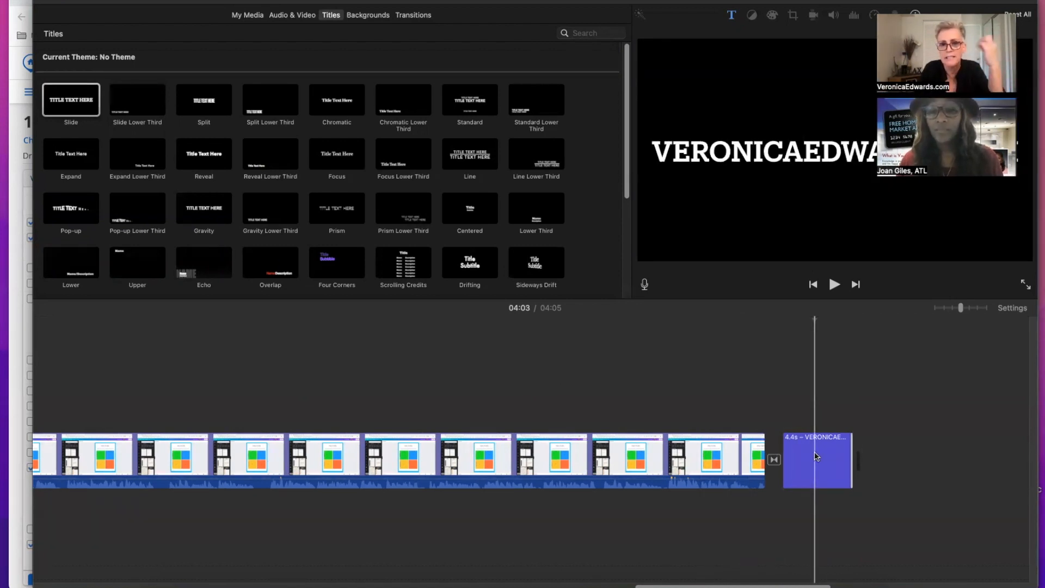
Show the music library, and return to the projects overview, saving the movie under the name test.
{"action": "left_click", "coordinate": [283, 18]}
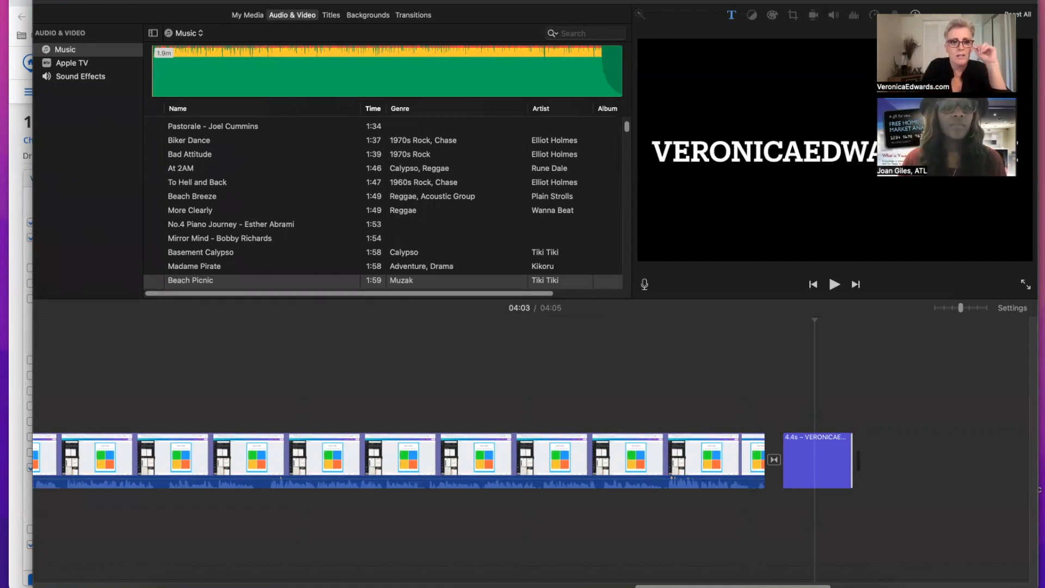
{"action": "key", "text": "super+2"}
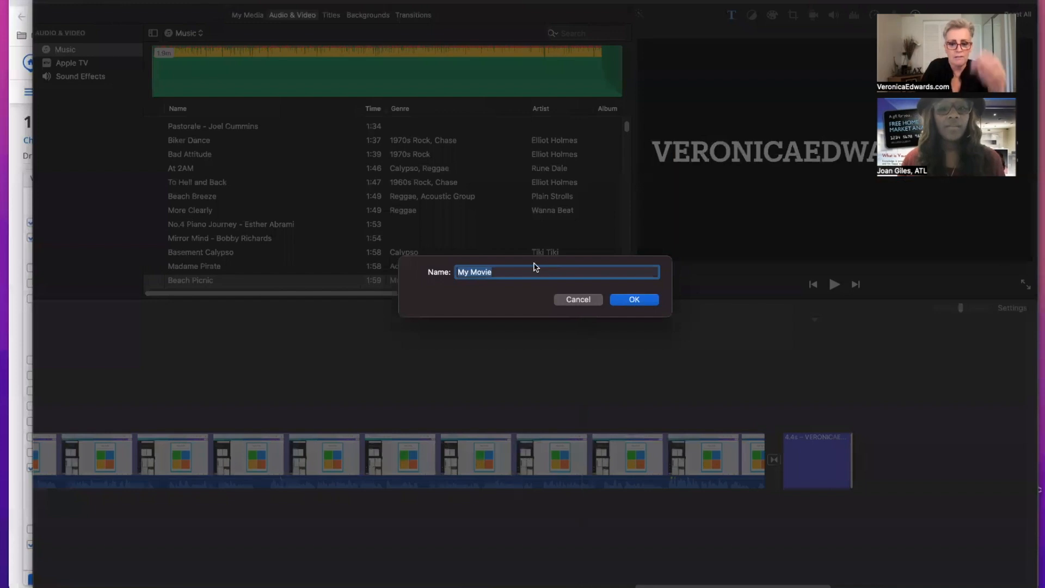
{"action": "type", "text": "test"}
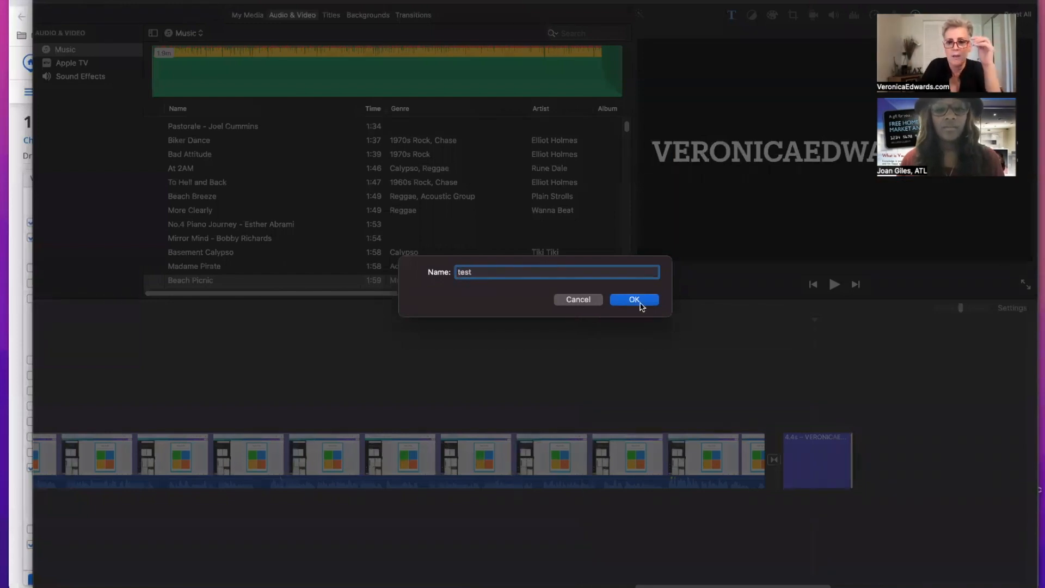
{"action": "left_click", "coordinate": [642, 304]}
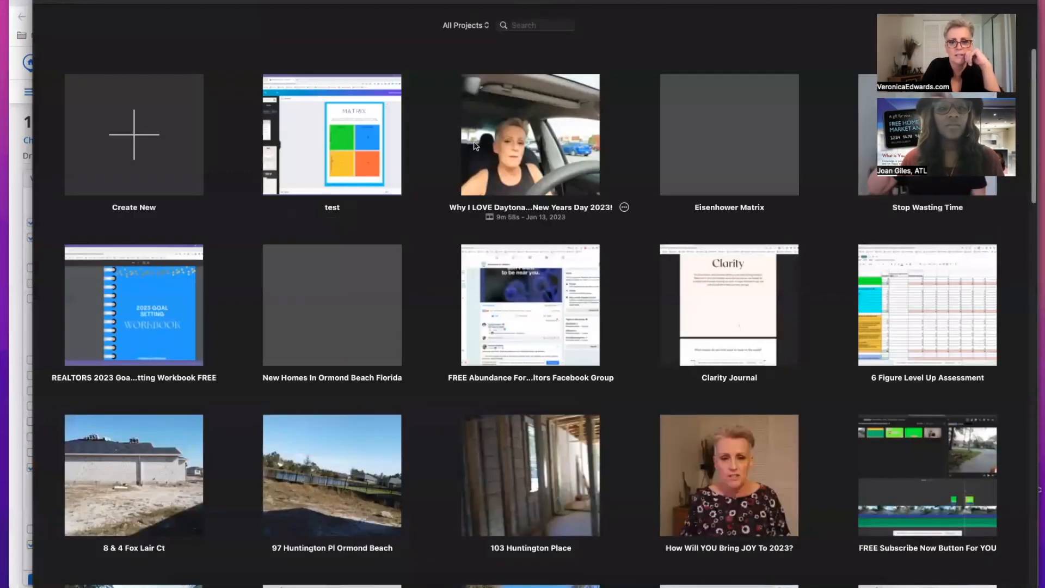
Open the Daytona New Years Day 2023 project and zoom out its timeline to examine its clips, transitions and music.
{"action": "double_click", "coordinate": [510, 136]}
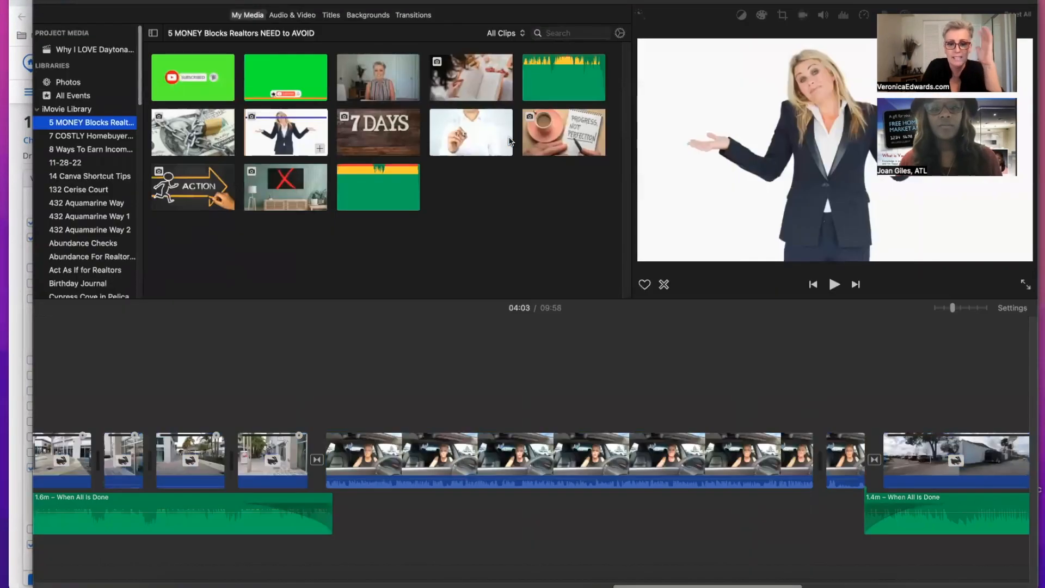
{"action": "left_click", "coordinate": [595, 362]}
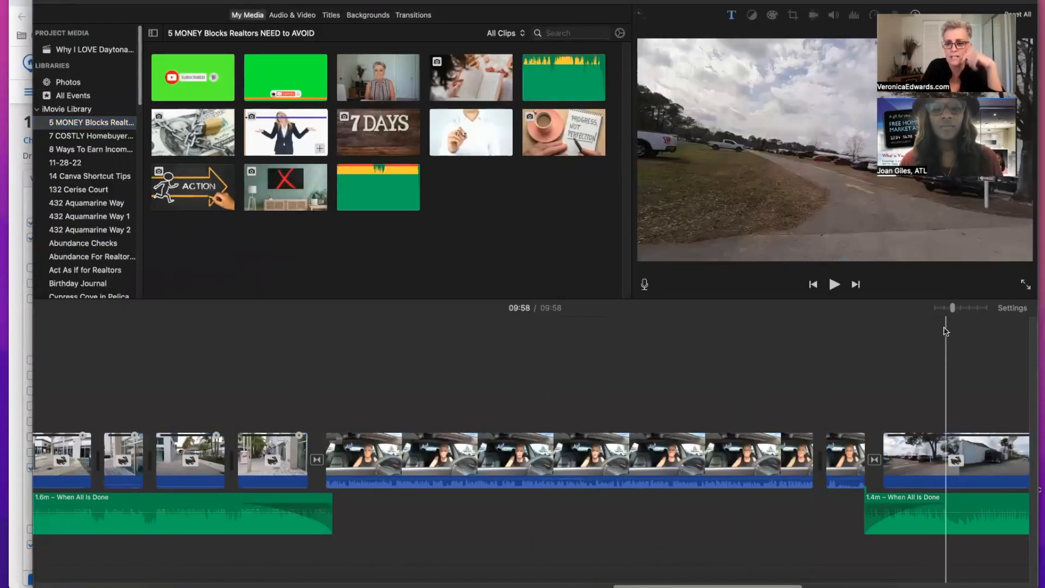
{"action": "left_click", "coordinate": [942, 309]}
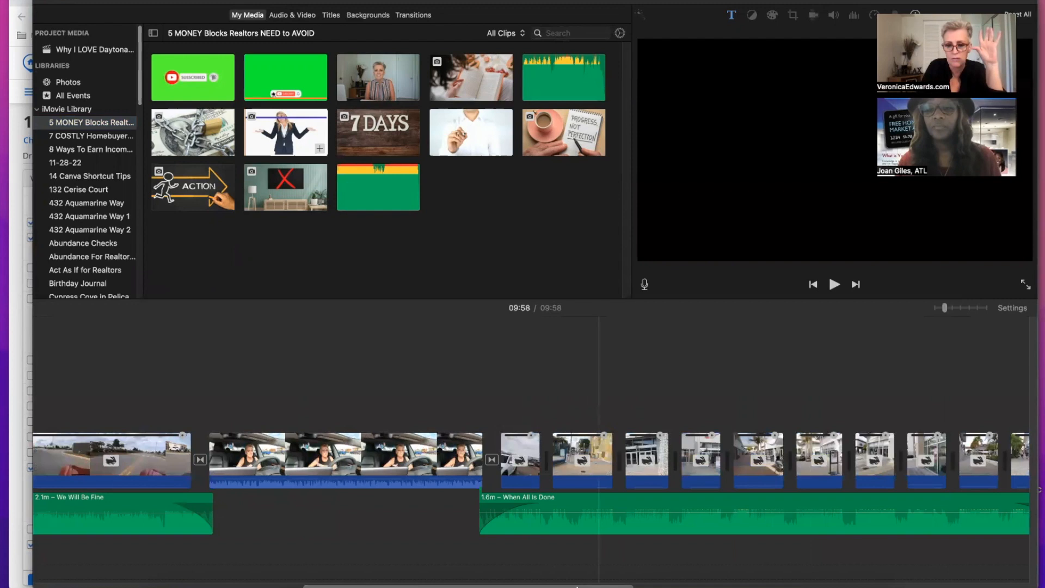
Go back to the start of the Daytona timeline and examine the project's own media clips.
{"action": "left_click_drag", "start_coordinate": [455, 587], "coordinate": [133, 533]}
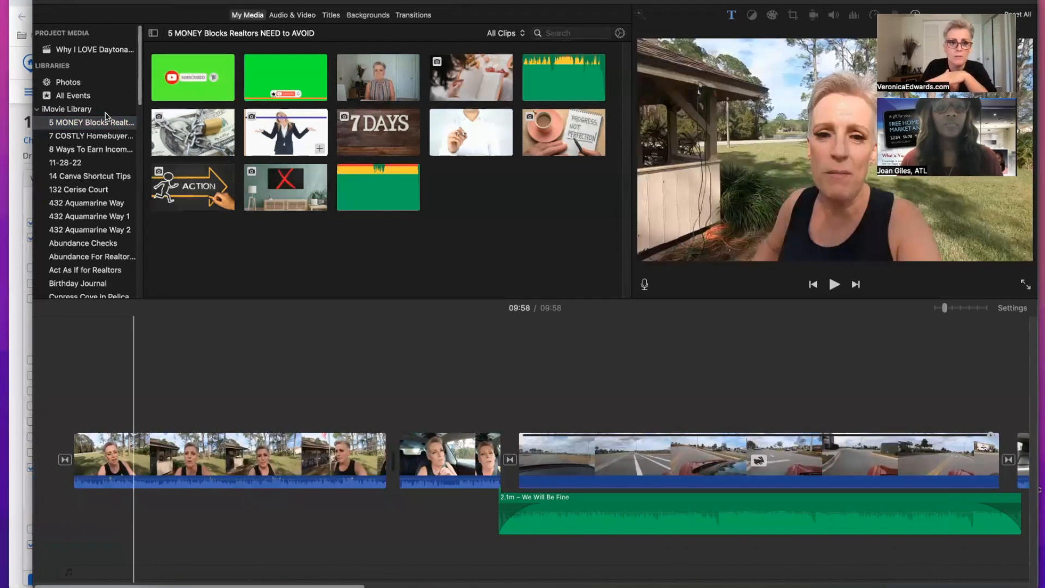
{"action": "left_click", "coordinate": [101, 50]}
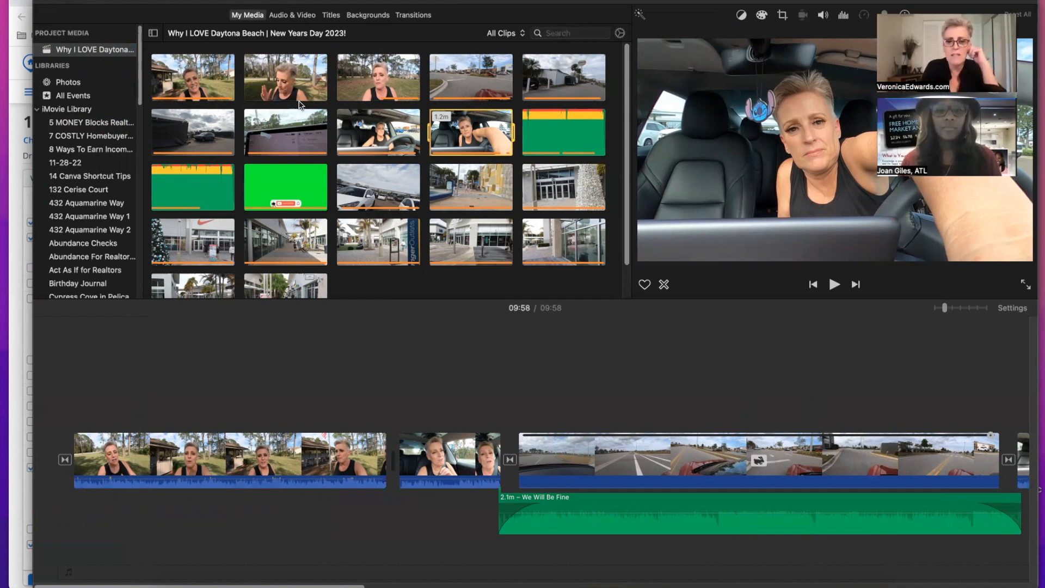
{"action": "left_click", "coordinate": [98, 357]}
{"action": "left_click", "coordinate": [77, 357]}
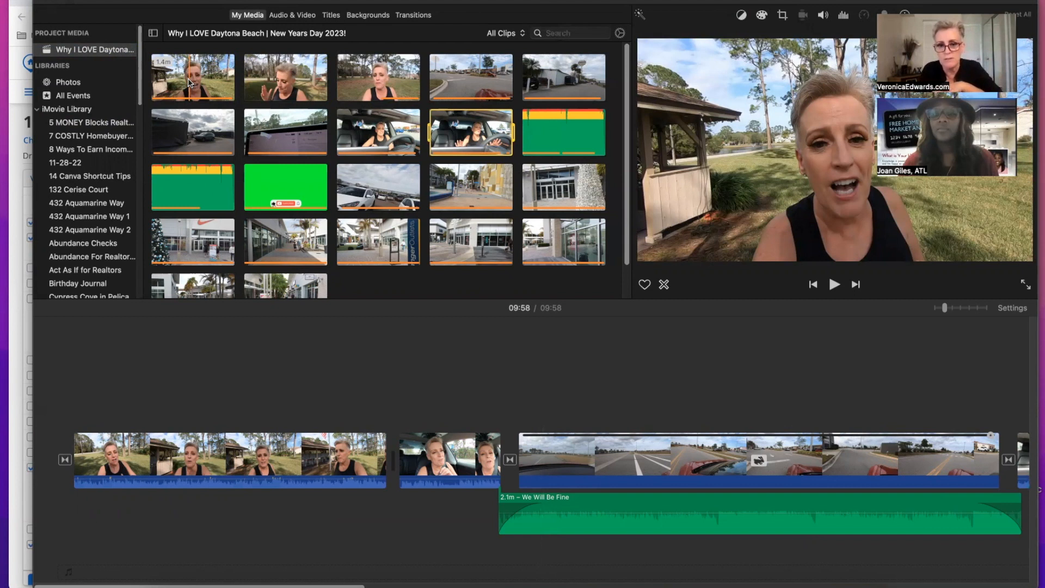
{"action": "left_click", "coordinate": [92, 454]}
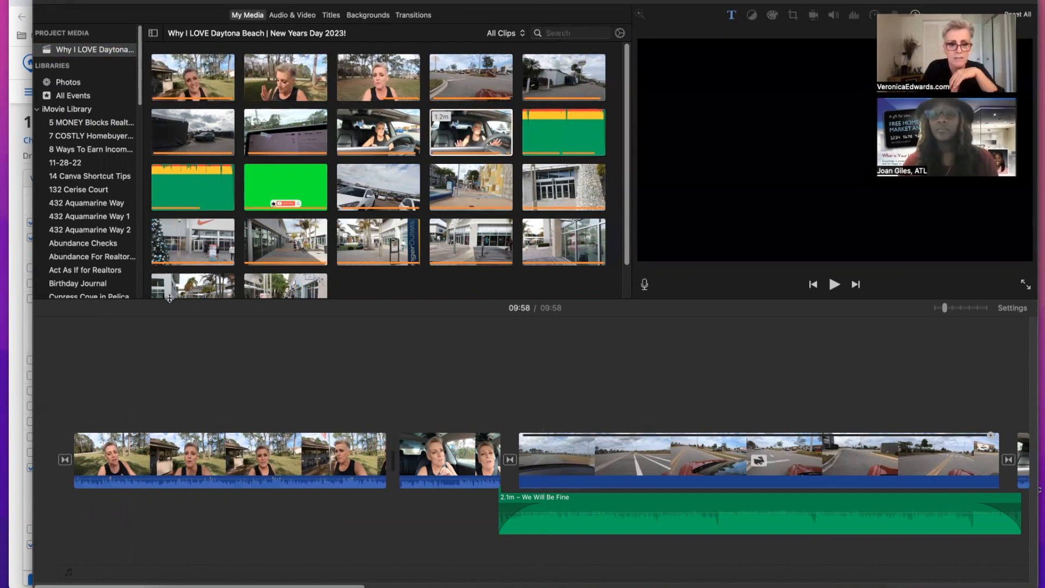
{"action": "left_click", "coordinate": [52, 396]}
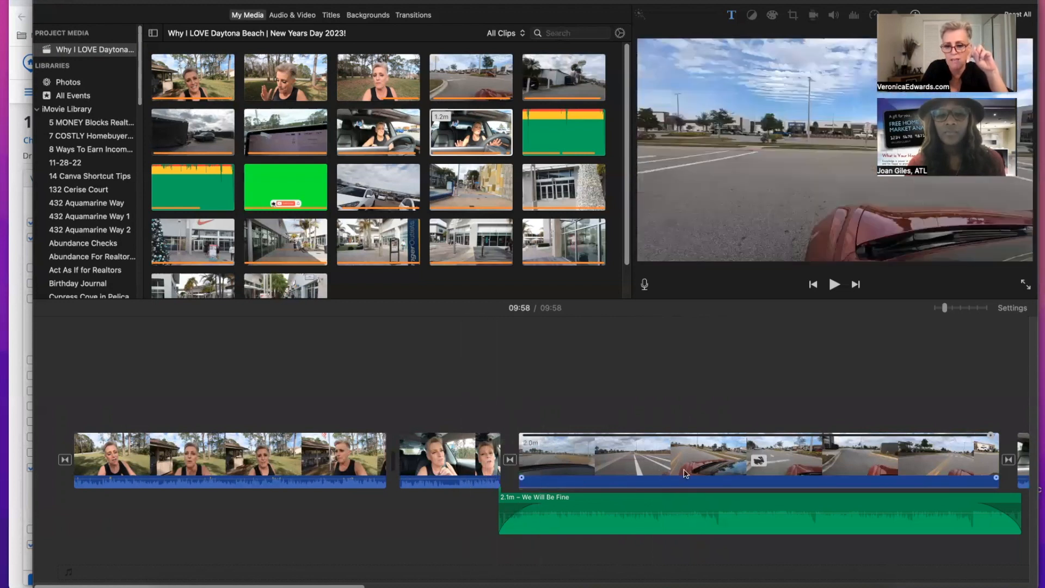
Play the start of the driving clip and check the volume level of its We Will Be Fine music track.
{"action": "key", "text": "space"}
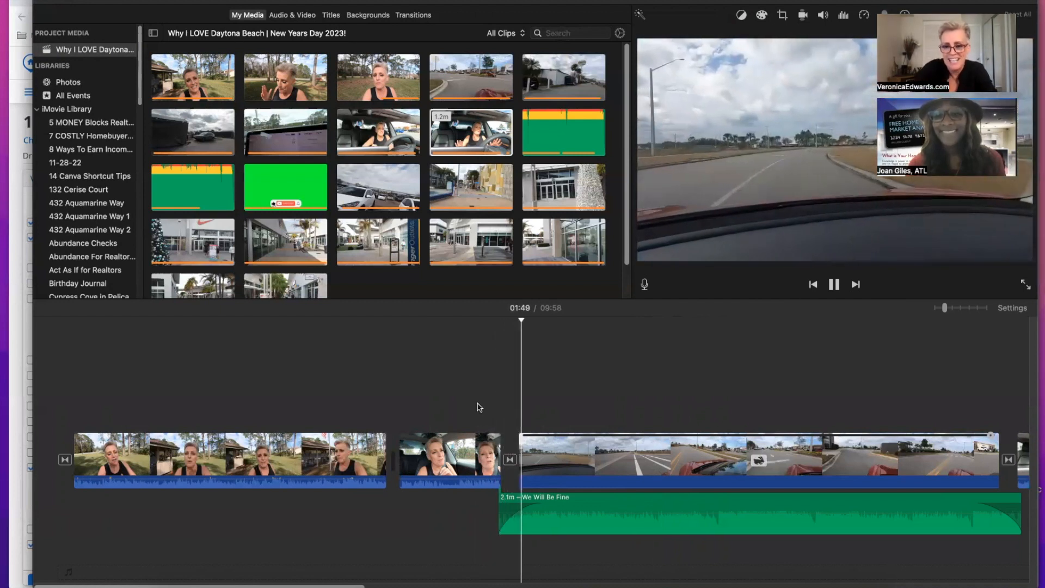
{"action": "key", "text": "space"}
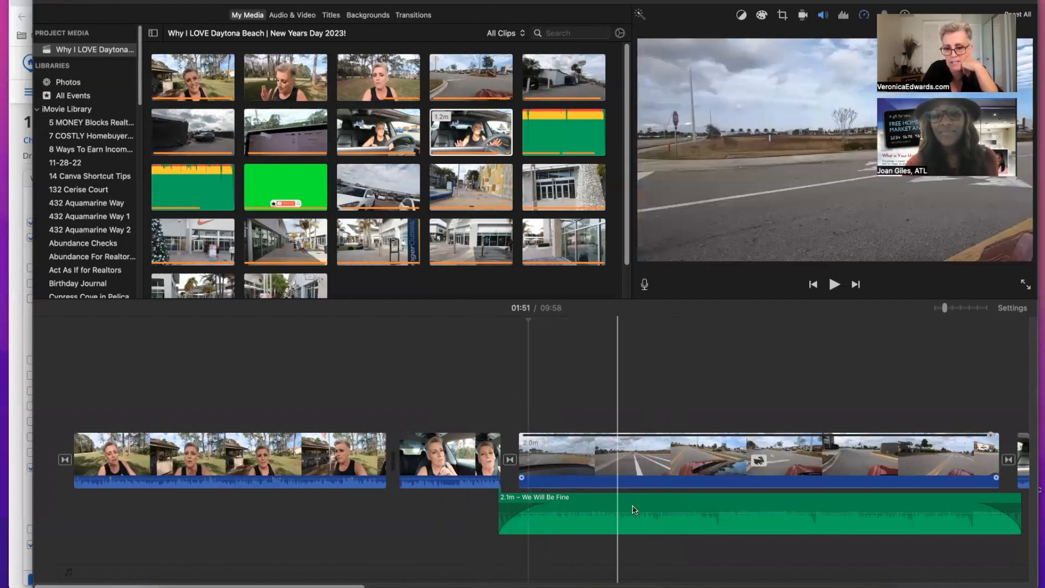
{"action": "left_click_drag", "start_coordinate": [659, 503], "coordinate": [659, 511]}
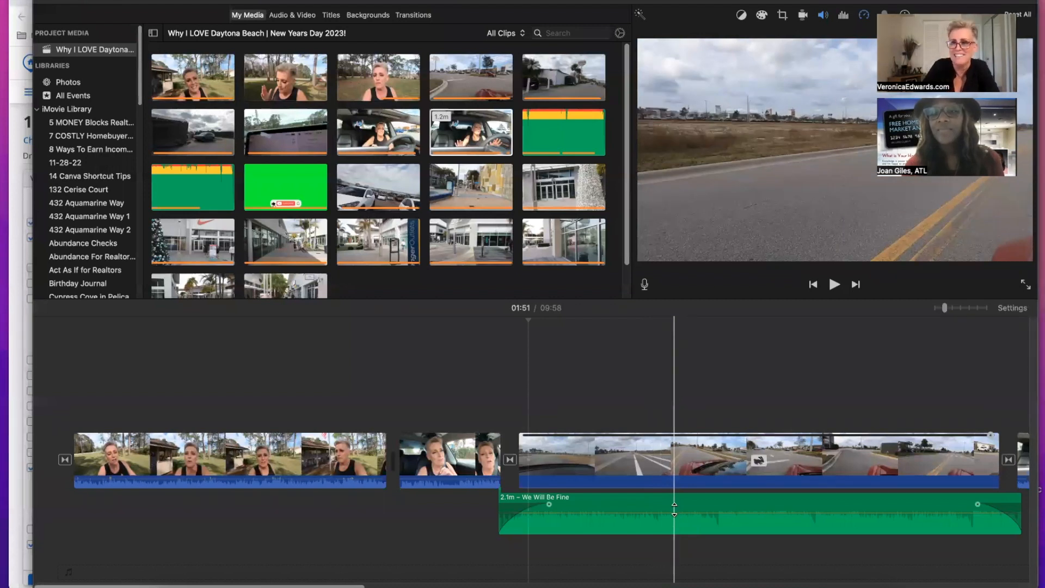
Review the speed presets available for the driving clip, keeping the Custom option.
{"action": "left_click", "coordinate": [699, 462]}
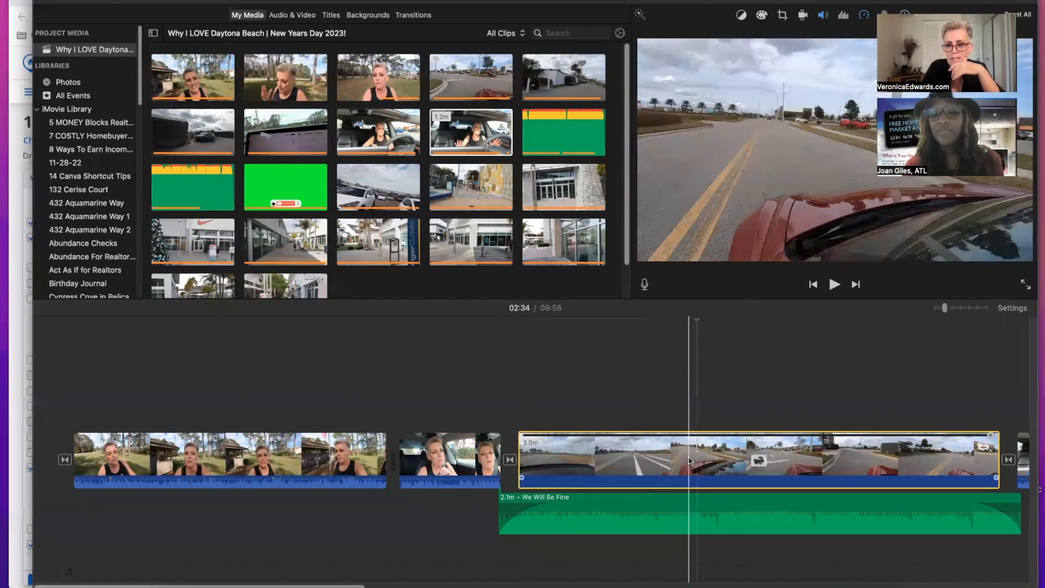
{"action": "left_click", "coordinate": [865, 15]}
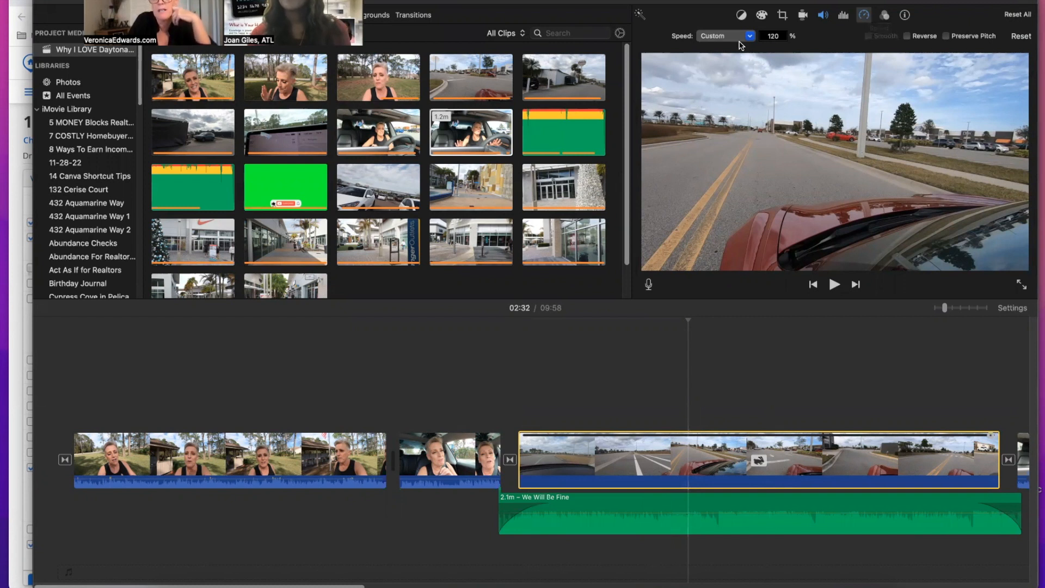
{"action": "left_click", "coordinate": [819, 457]}
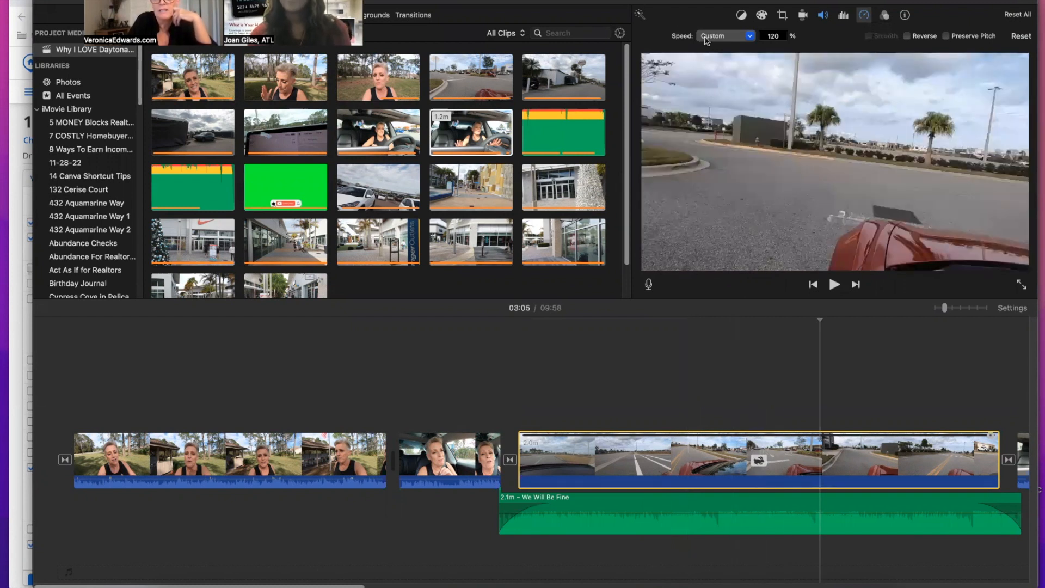
{"action": "left_click", "coordinate": [713, 37]}
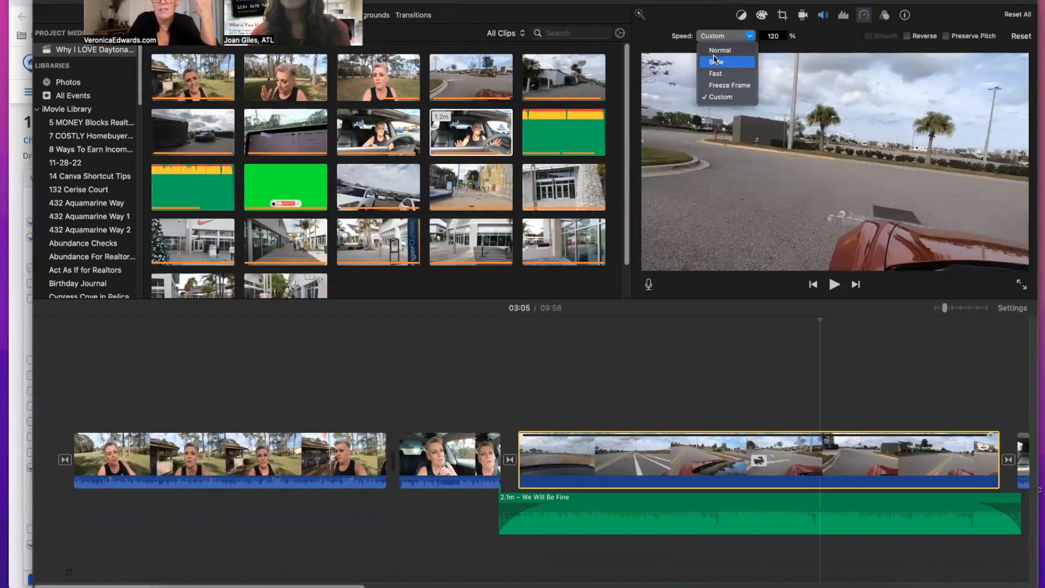
{"action": "left_click", "coordinate": [724, 98]}
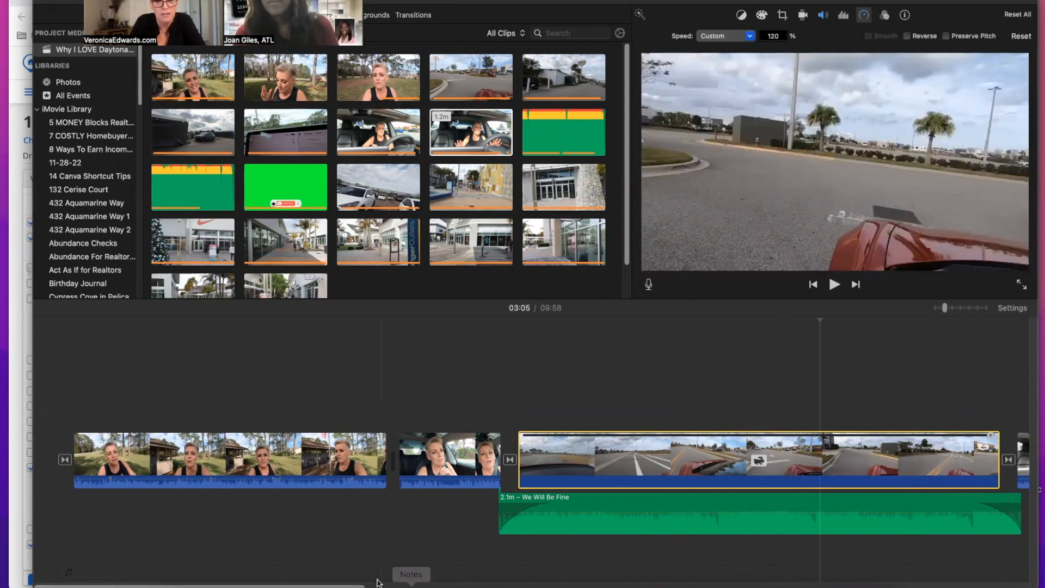
Insert the first project media clip at the beginning of the timeline.
{"action": "left_click_drag", "start_coordinate": [356, 587], "coordinate": [466, 586]}
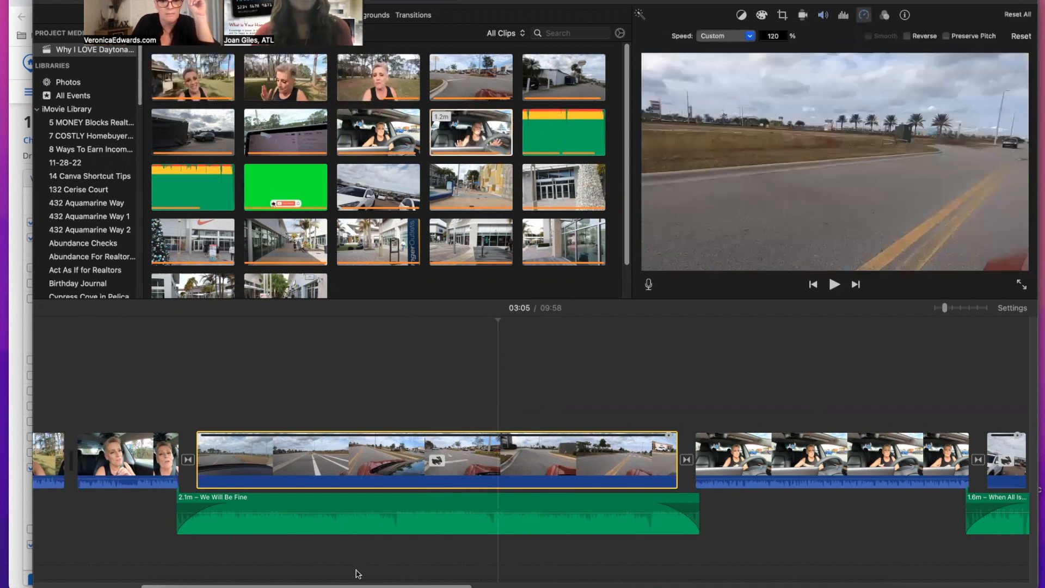
{"action": "left_click_drag", "start_coordinate": [294, 585], "coordinate": [204, 585]}
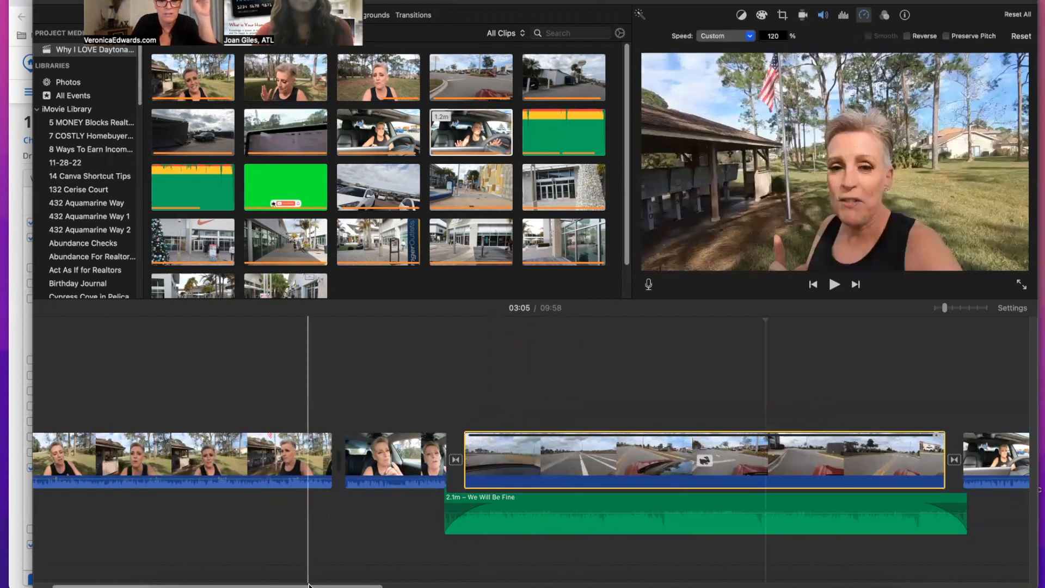
{"action": "left_click_drag", "start_coordinate": [188, 77], "coordinate": [91, 431]}
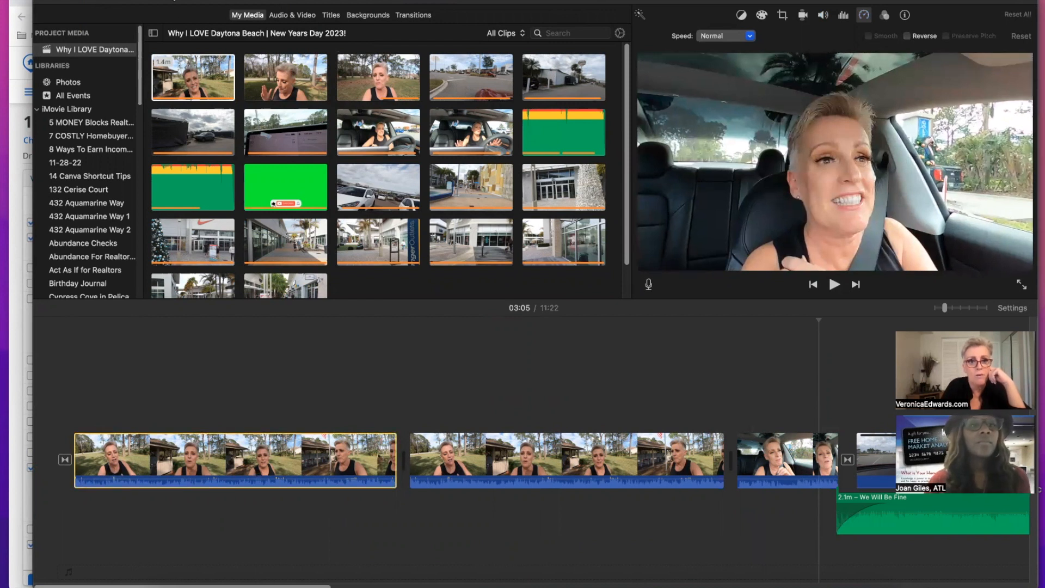
Show the media import window with the Desktop files, and close it without importing anything.
{"action": "key", "text": "super+i"}
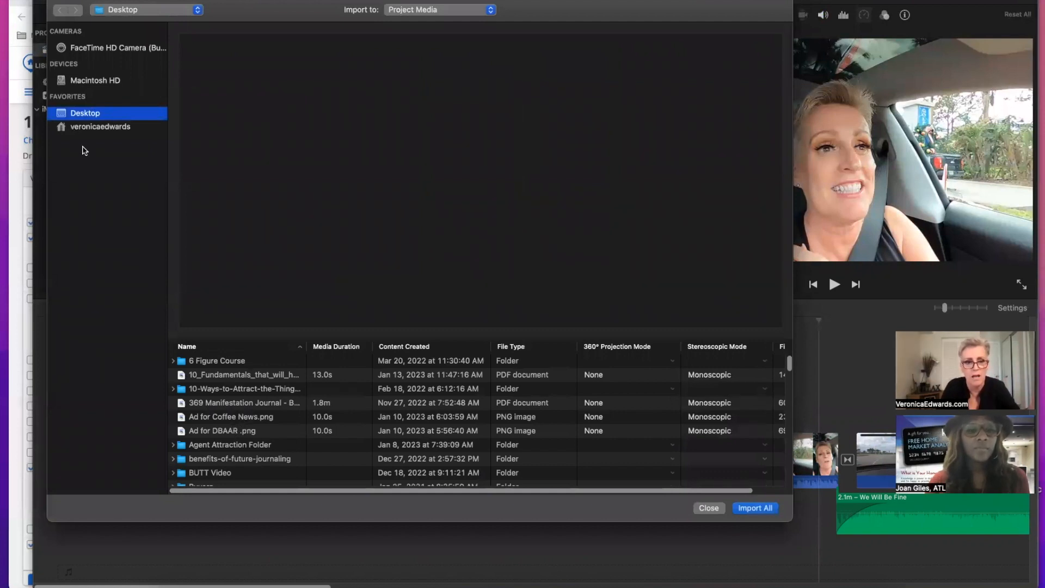
{"action": "left_click", "coordinate": [709, 508]}
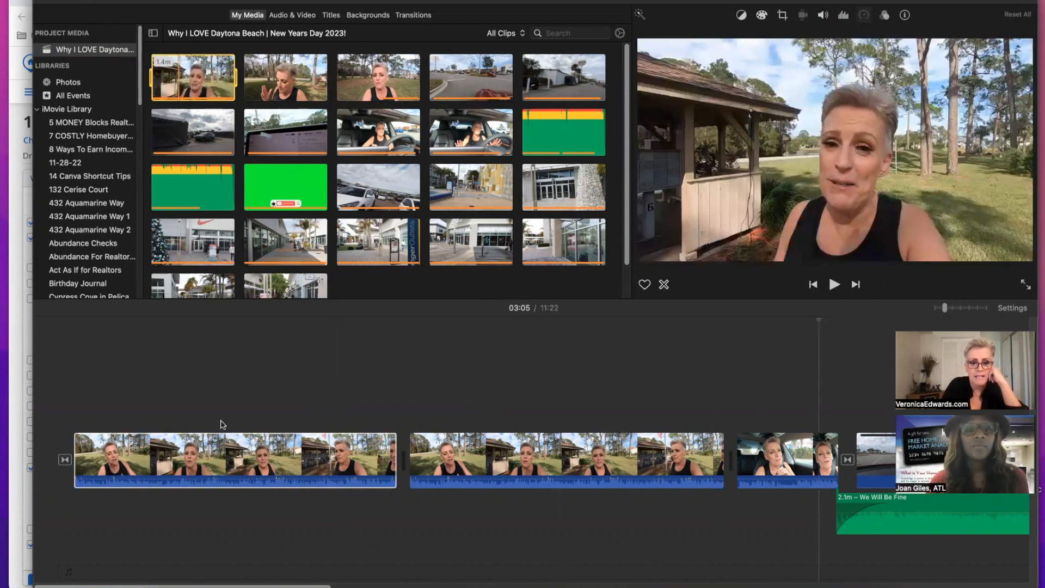
Delete the duplicate opening clip from the beginning of the timeline.
{"action": "left_click", "coordinate": [202, 441]}
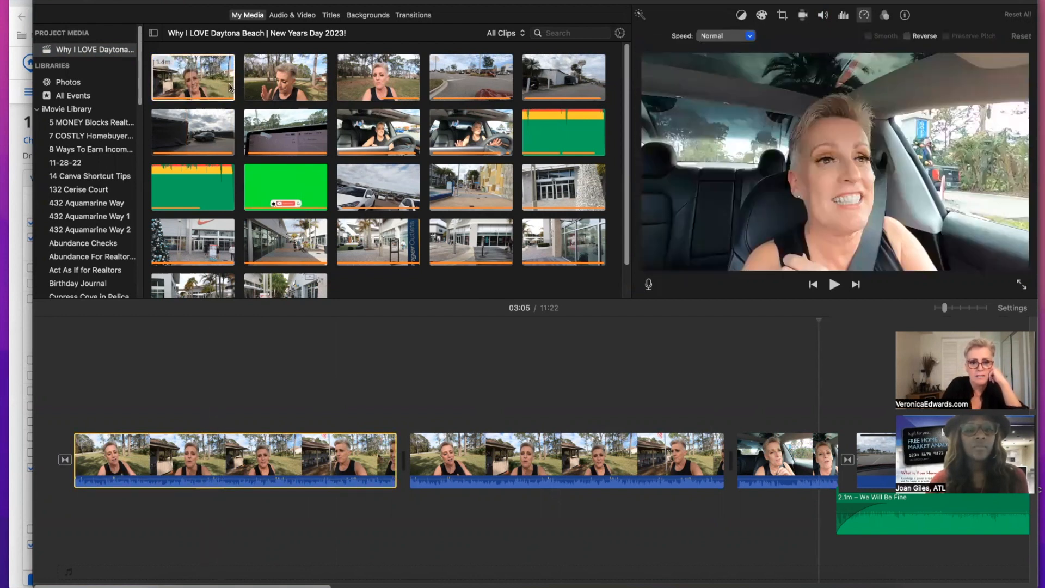
{"action": "left_click", "coordinate": [217, 82]}
{"action": "left_click_drag", "start_coordinate": [293, 403], "coordinate": [229, 128]}
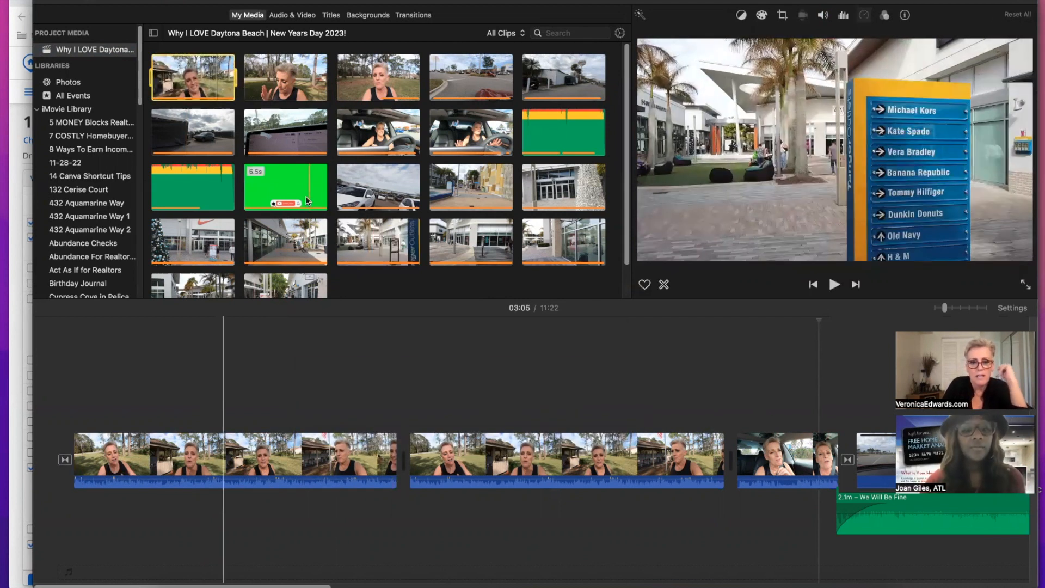
{"action": "left_click", "coordinate": [332, 439]}
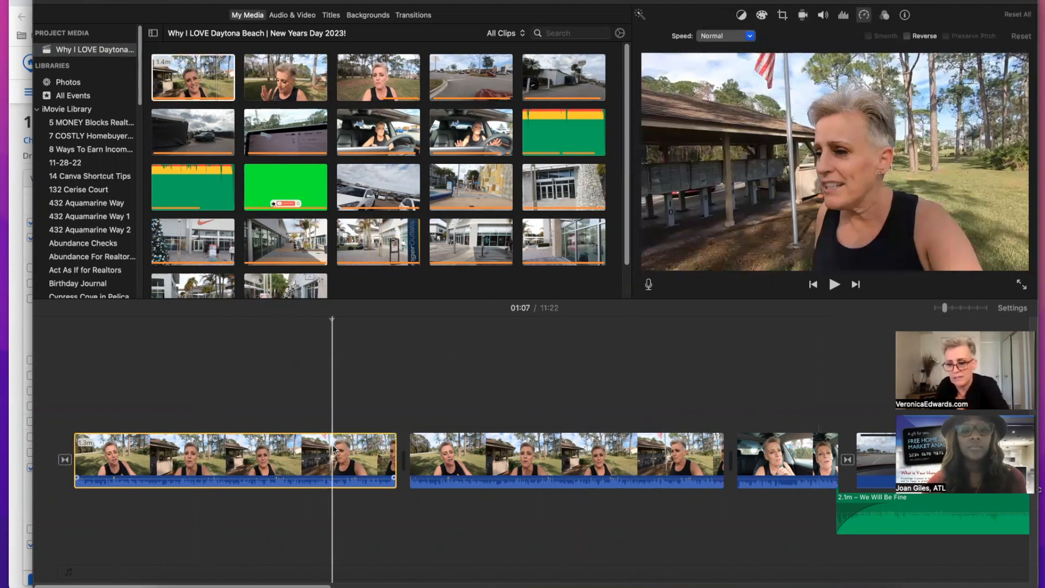
{"action": "key", "text": "BackSpace"}
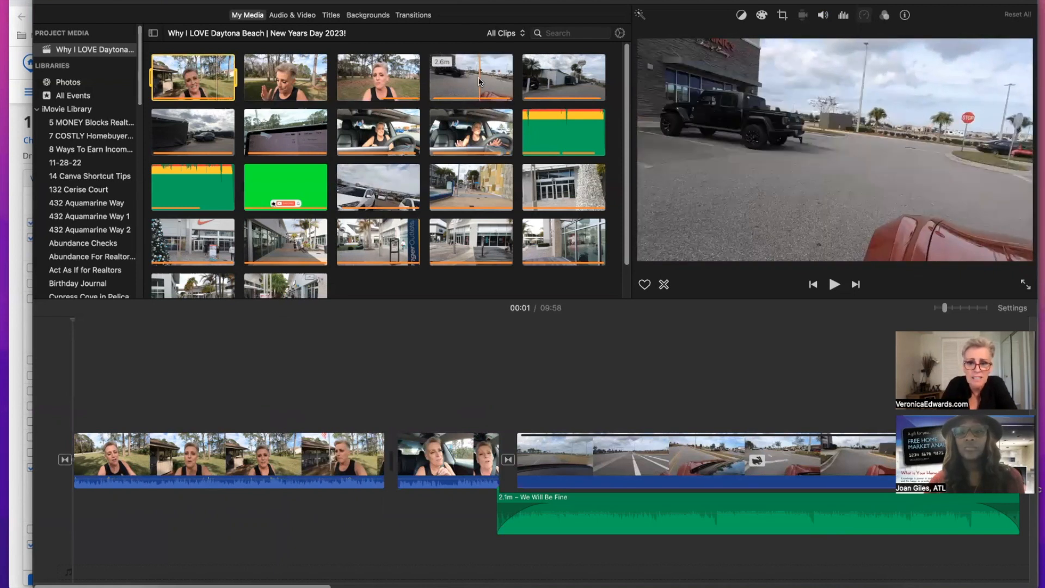
Delete the transition between the in-car clip and the driving clip, and display the available transition styles.
{"action": "left_click_drag", "start_coordinate": [479, 83], "coordinate": [460, 50]}
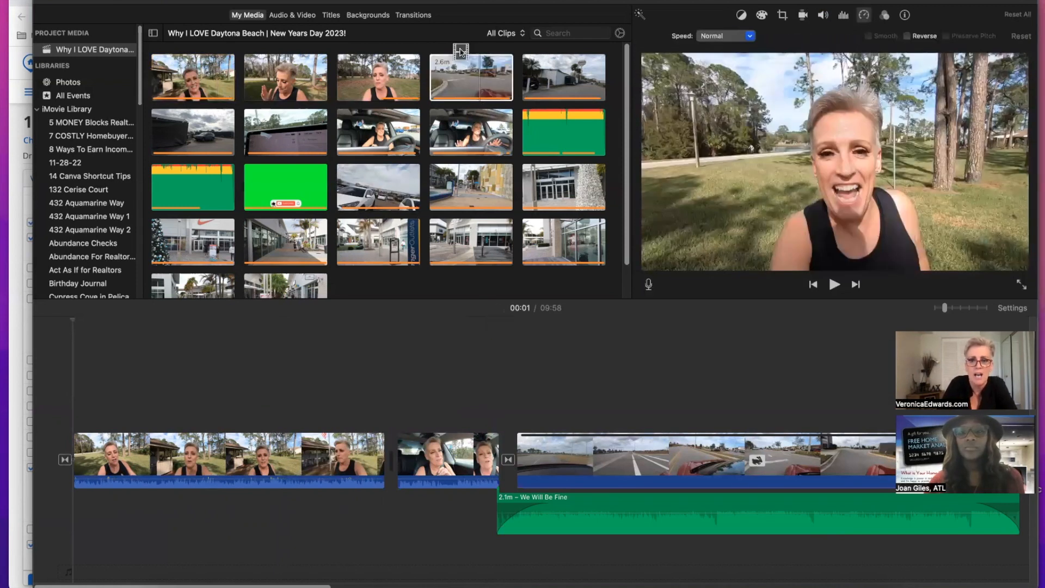
{"action": "left_click", "coordinate": [490, 403]}
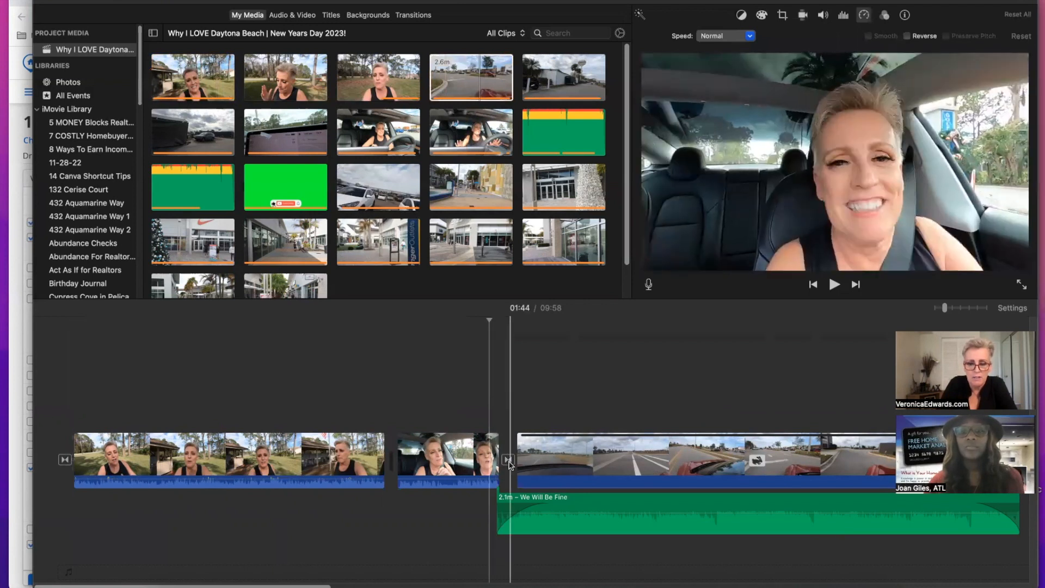
{"action": "left_click", "coordinate": [508, 460]}
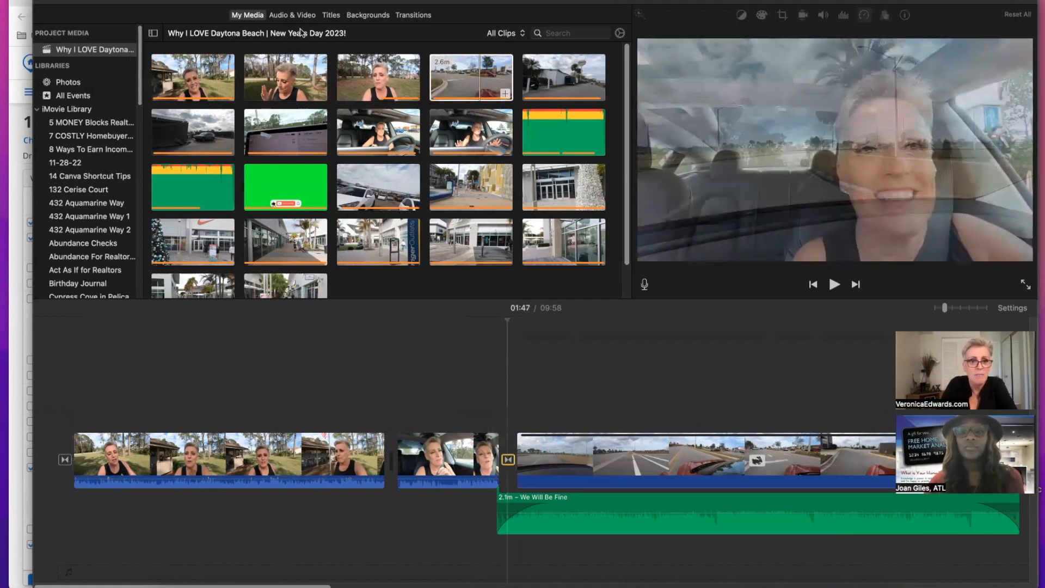
{"action": "left_click", "coordinate": [413, 15]}
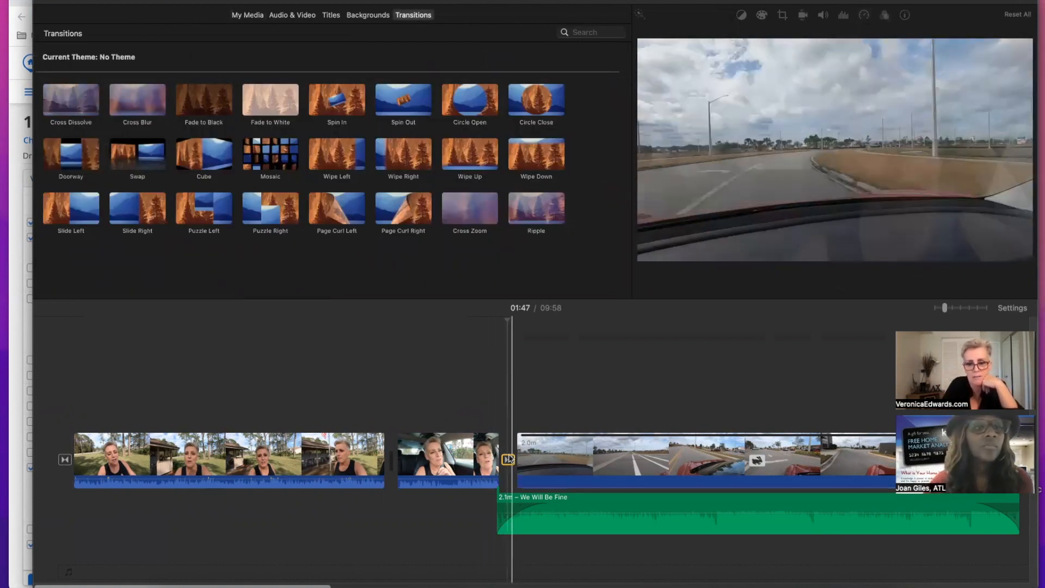
{"action": "key", "text": "Delete"}
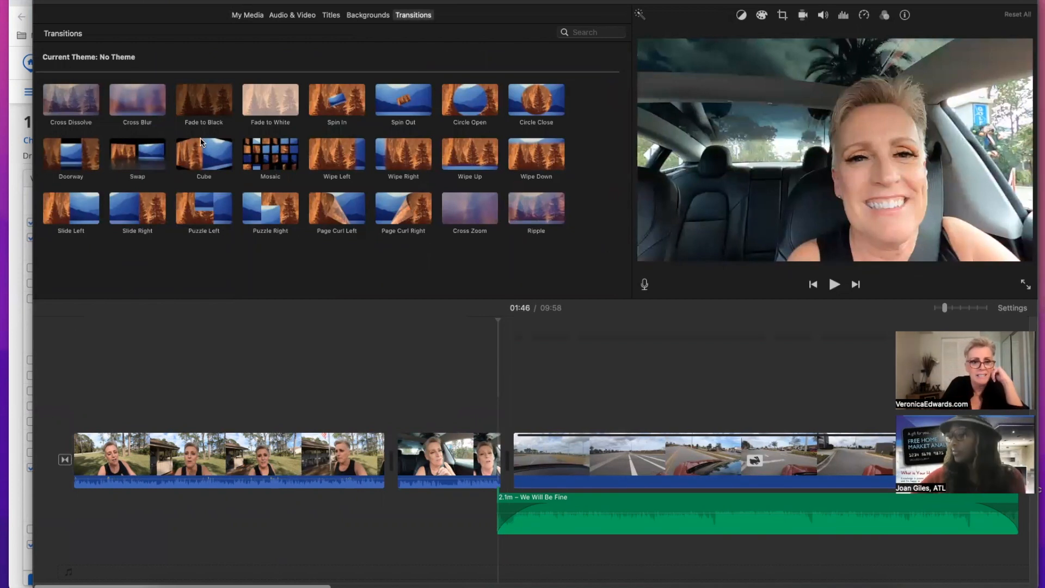
Try a Cube transition between the in-car and driving clips, remove it, and try Swap in its place.
{"action": "left_click_drag", "start_coordinate": [203, 153], "coordinate": [497, 414]}
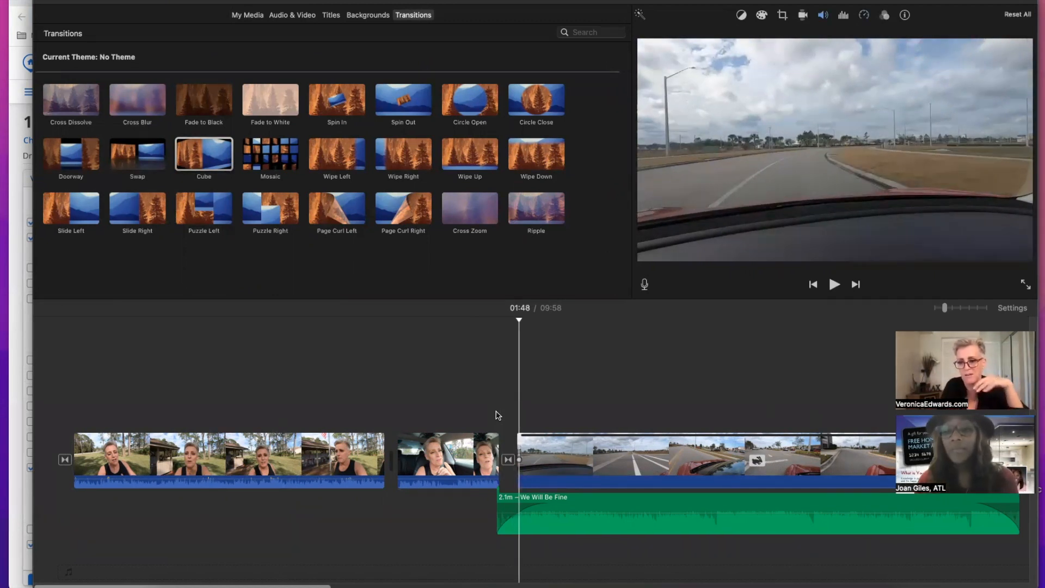
{"action": "left_click", "coordinate": [508, 460]}
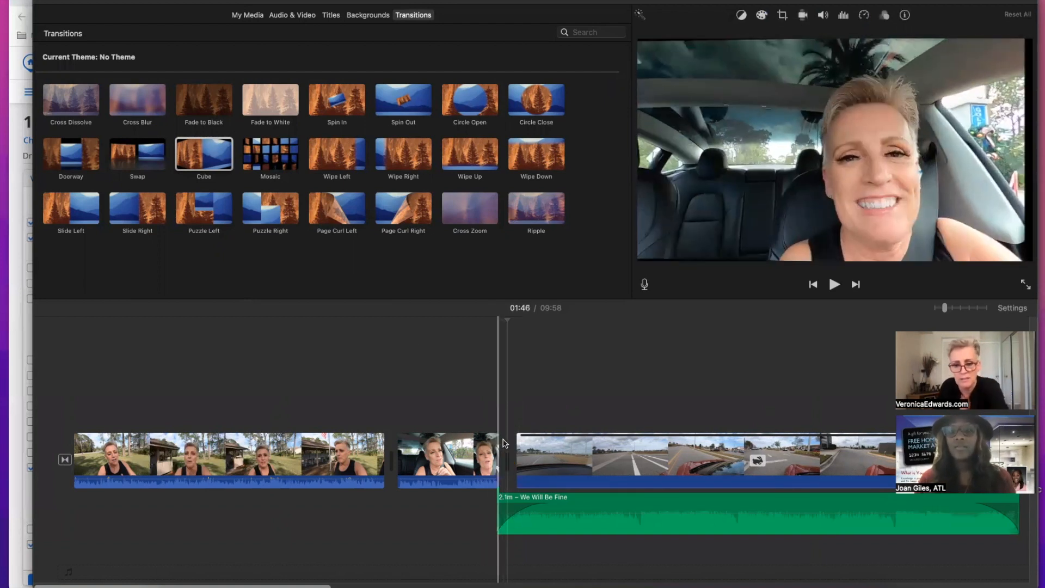
{"action": "key", "text": "Delete"}
{"action": "left_click_drag", "start_coordinate": [137, 160], "coordinate": [500, 419]}
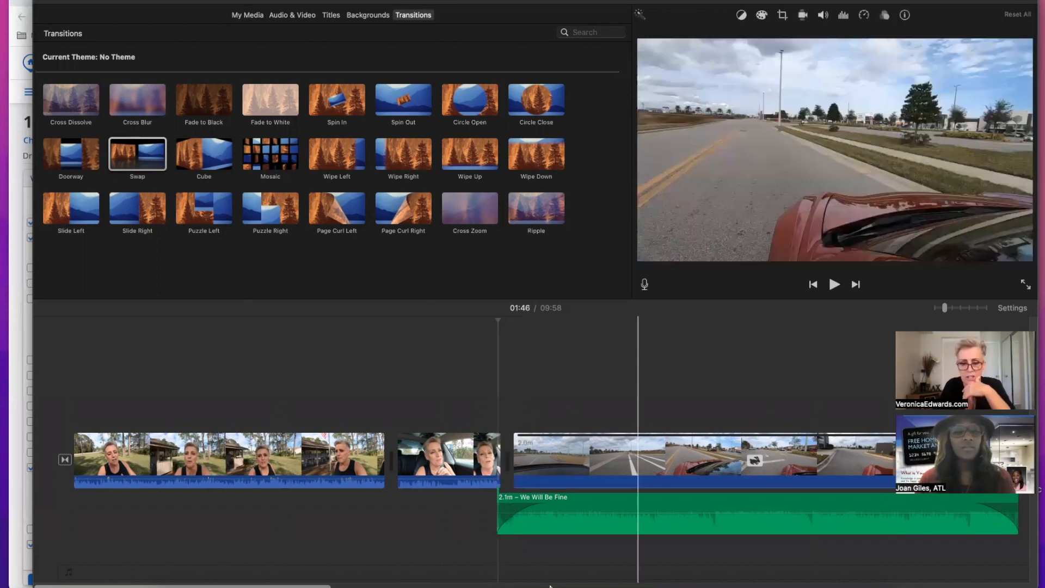
Examine the contact title and subscribe overlay near the end of the timeline, and browse the available title styles.
{"action": "left_click_drag", "start_coordinate": [320, 585], "coordinate": [881, 562]}
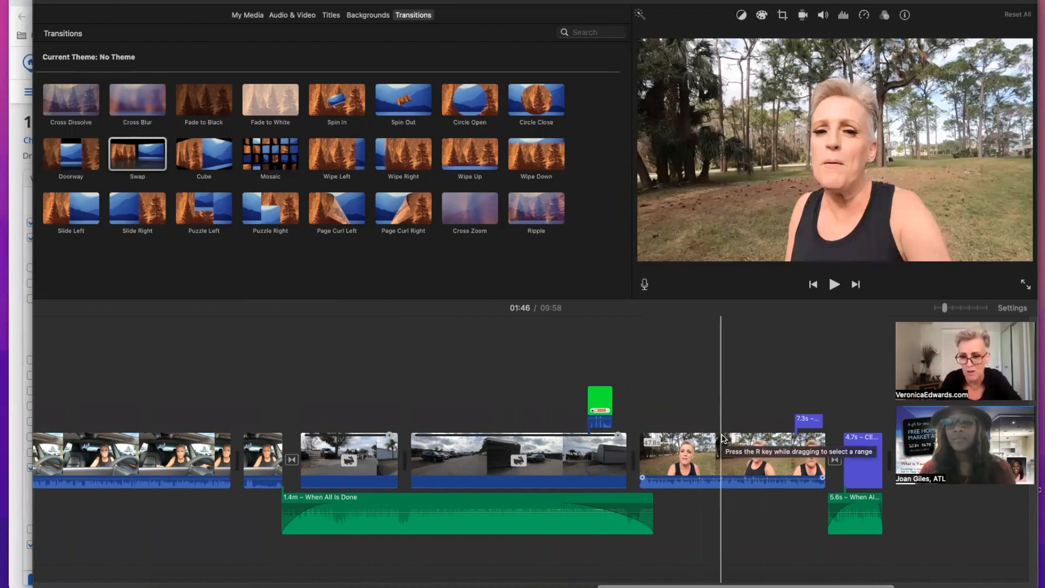
{"action": "left_click", "coordinate": [791, 414]}
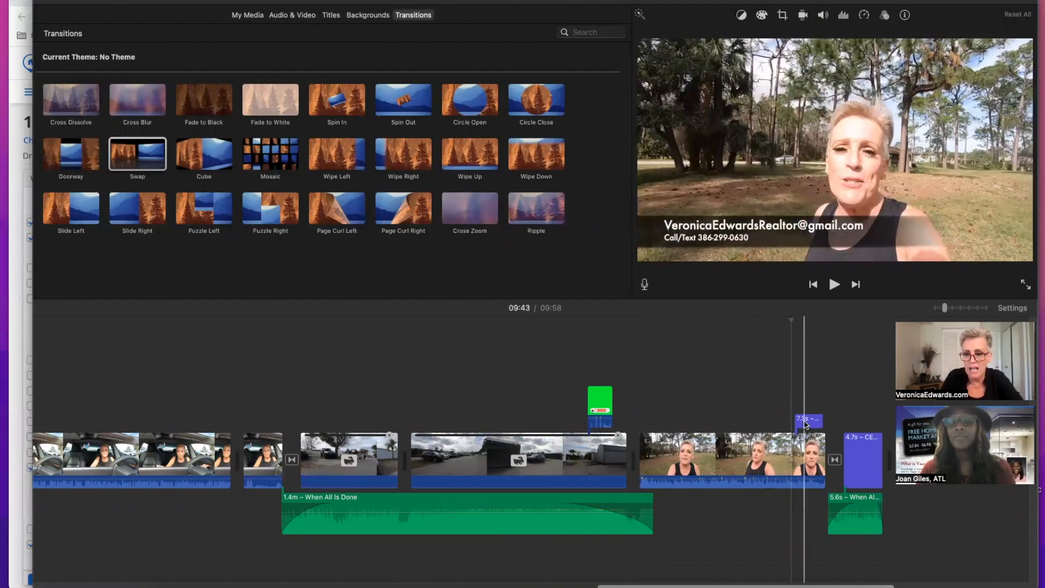
{"action": "left_click", "coordinate": [806, 422]}
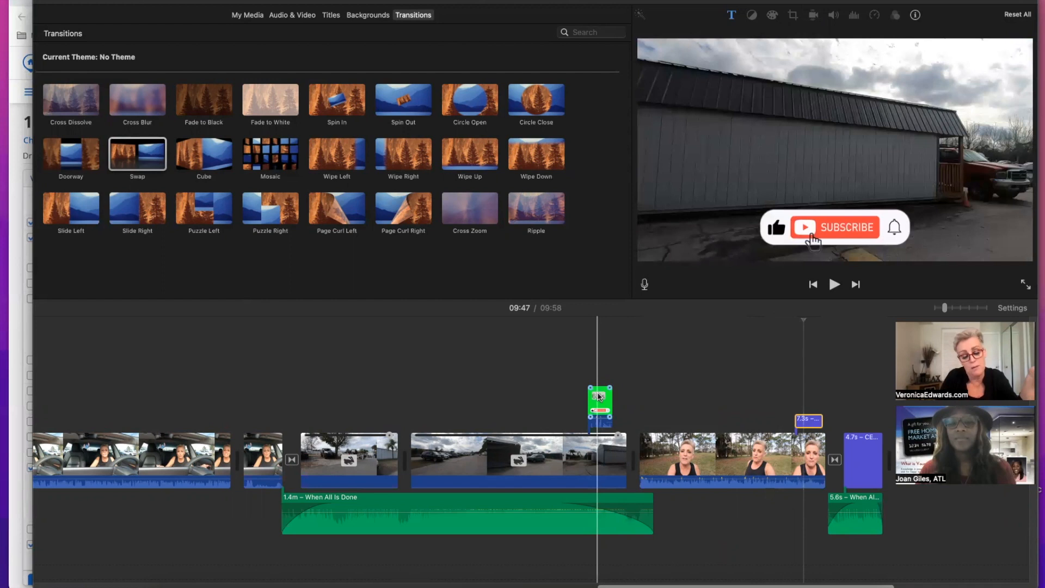
{"action": "left_click", "coordinate": [327, 17]}
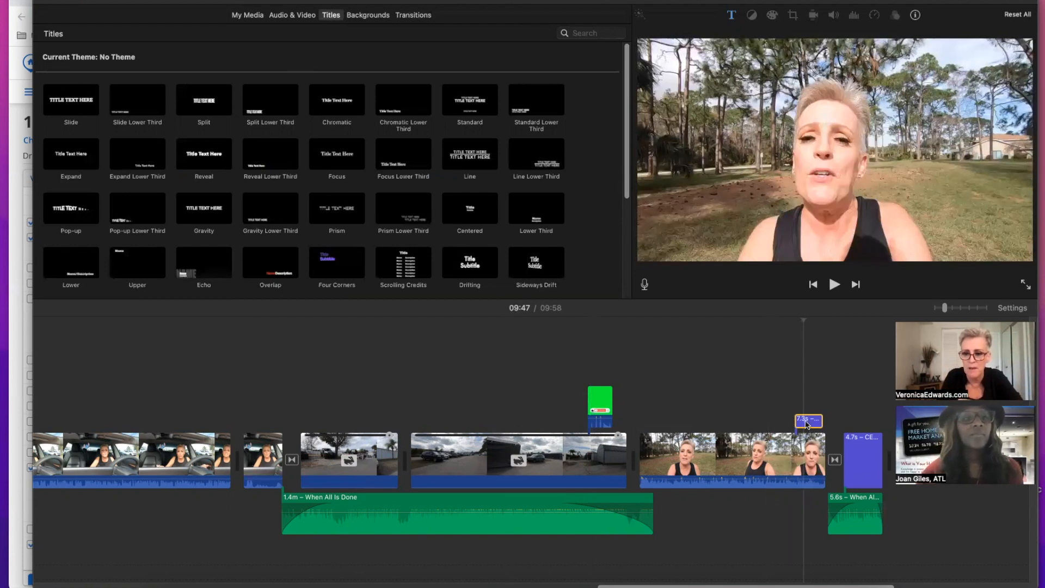
{"action": "scroll", "coordinate": [314, 170], "scroll_direction": "down", "scroll_amount": 2}
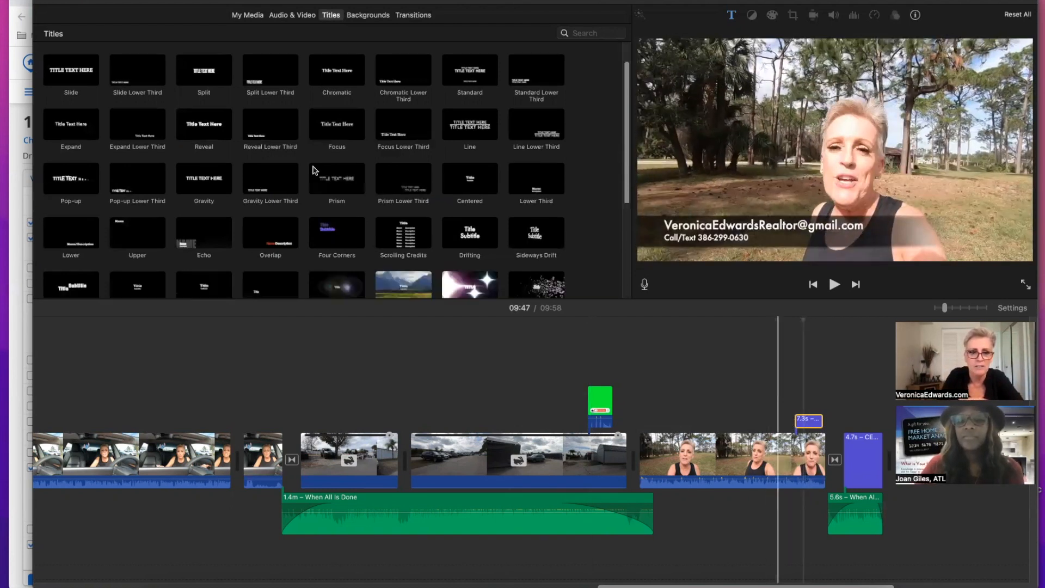
Add a Gradient - Black title above the early part of the final park clip and extend it to 7.0 seconds.
{"action": "scroll", "coordinate": [314, 170], "scroll_direction": "down", "scroll_amount": 5}
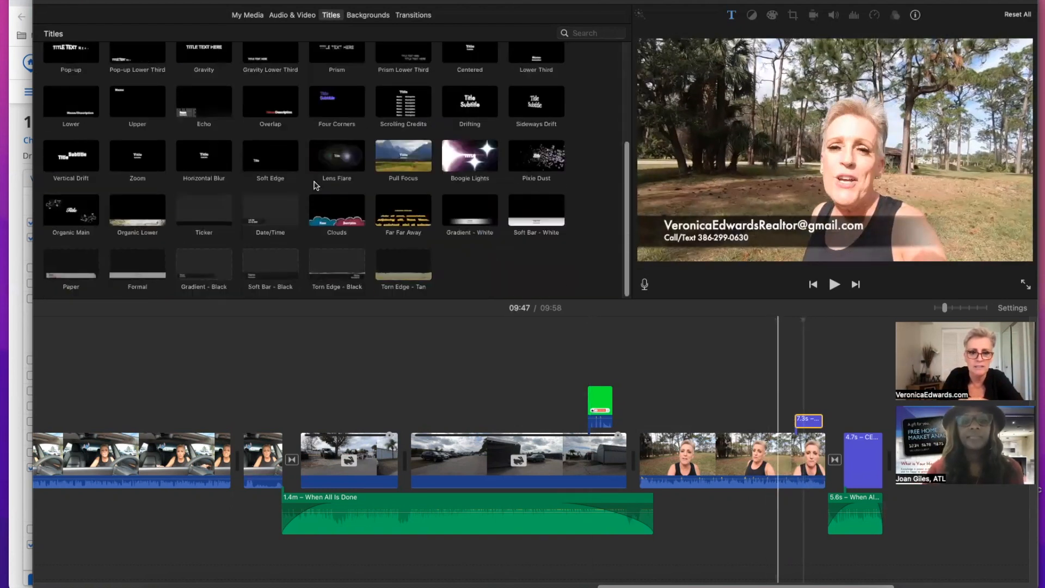
{"action": "left_click", "coordinate": [199, 269]}
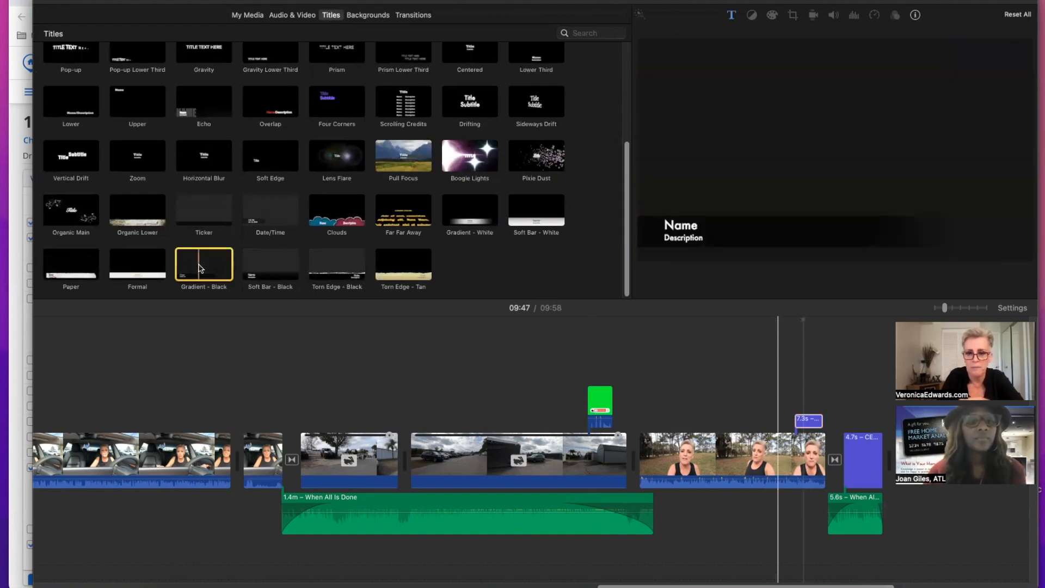
{"action": "left_click_drag", "start_coordinate": [202, 267], "coordinate": [694, 420]}
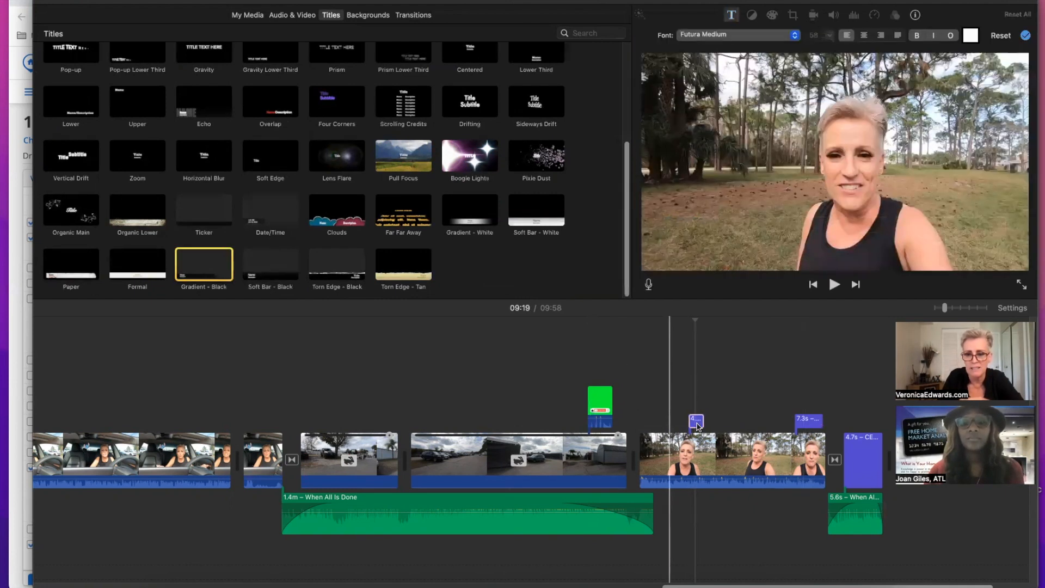
{"action": "left_click_drag", "start_coordinate": [705, 422], "coordinate": [716, 422]}
{"action": "left_click", "coordinate": [702, 425]}
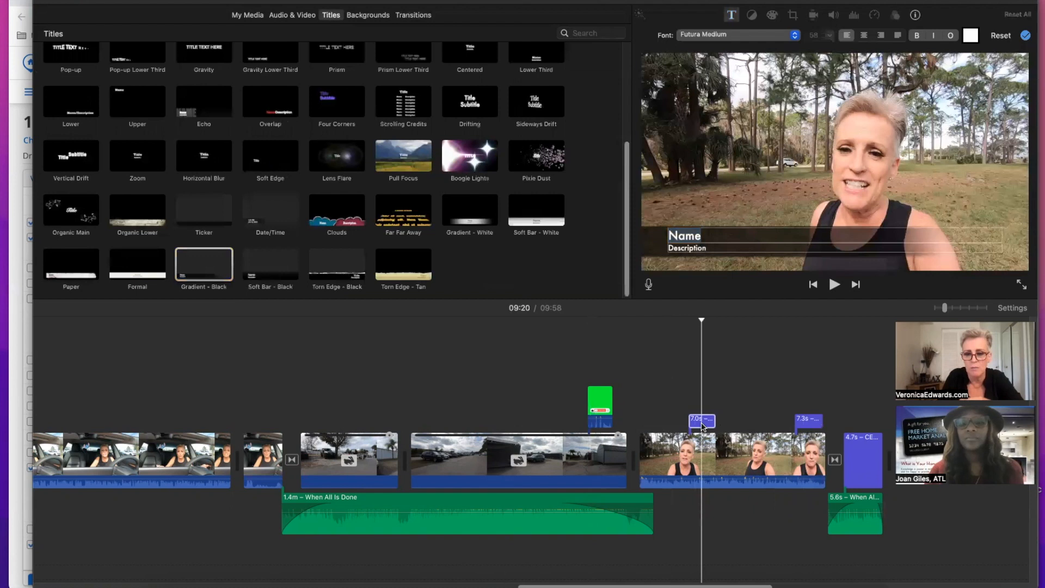
Enter the first letters of the presenter's name in the new title's Name line and select its Description text.
{"action": "left_click", "coordinate": [705, 234]}
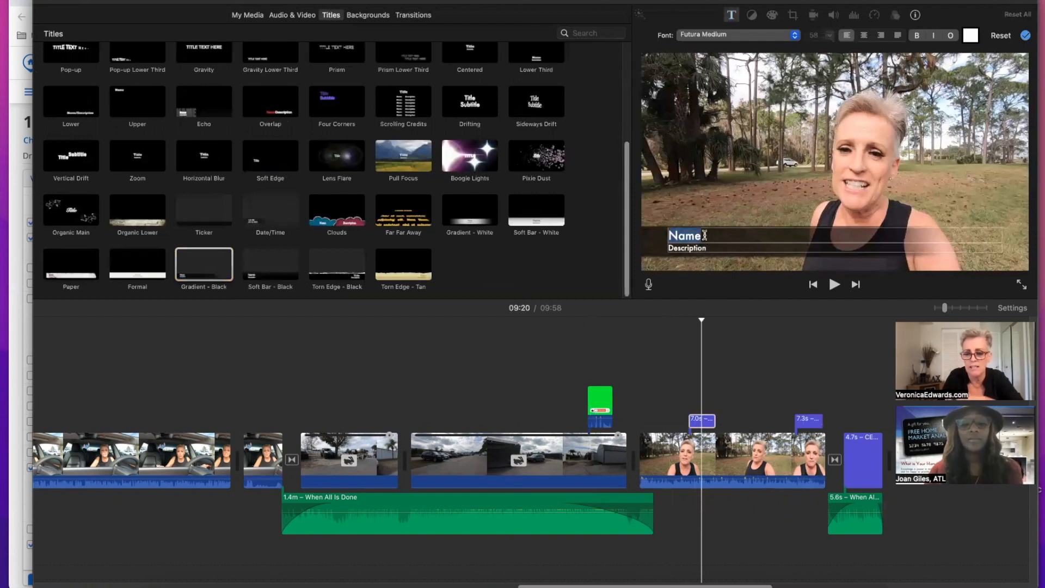
{"action": "type", "text": "Ver"}
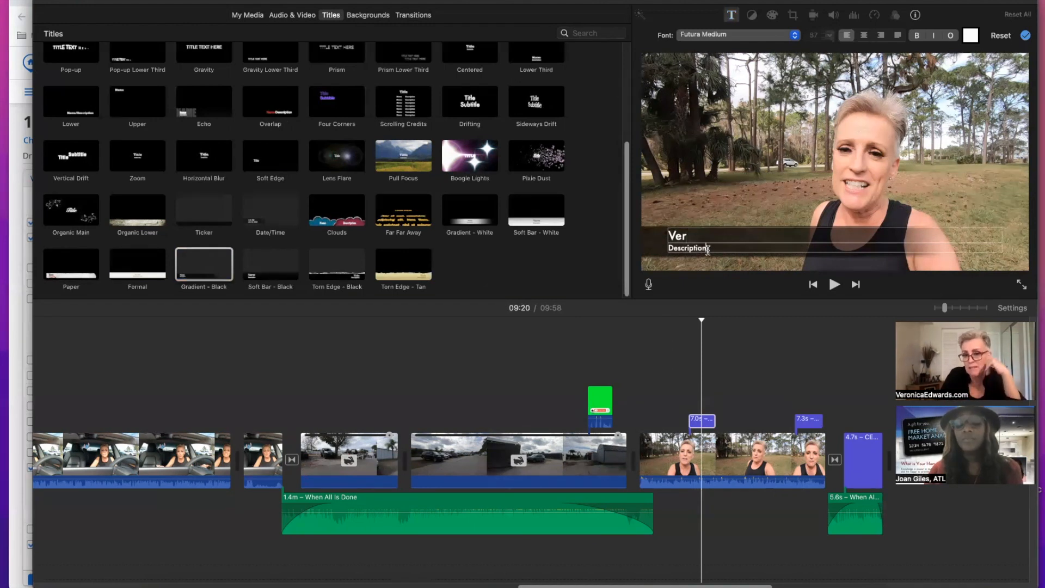
{"action": "double_click", "coordinate": [690, 250]}
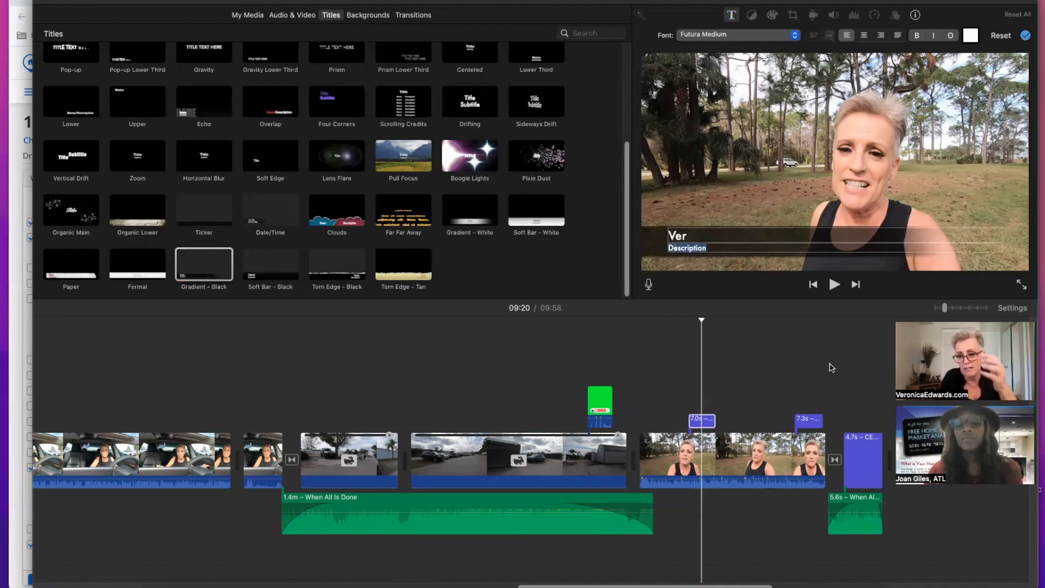
Play the end of the park clip to review the contact title and the closing website title.
{"action": "left_click", "coordinate": [813, 397]}
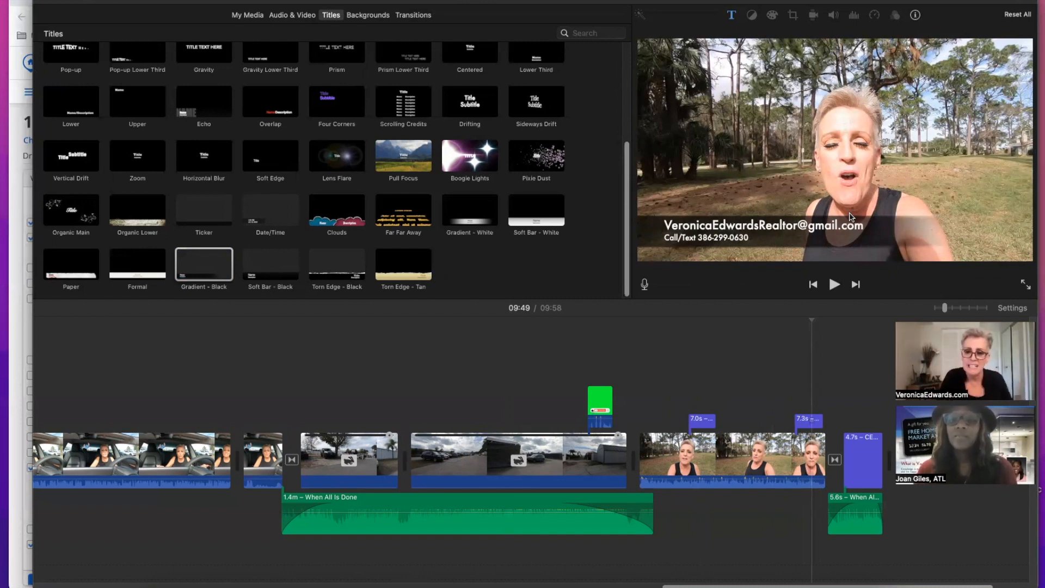
{"action": "left_click", "coordinate": [792, 400]}
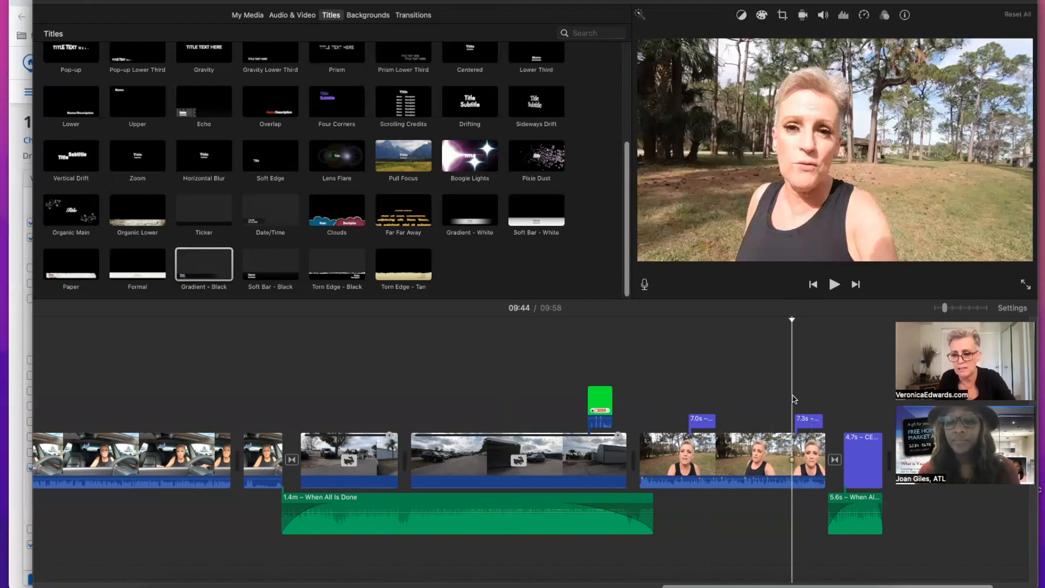
{"action": "key", "text": "space"}
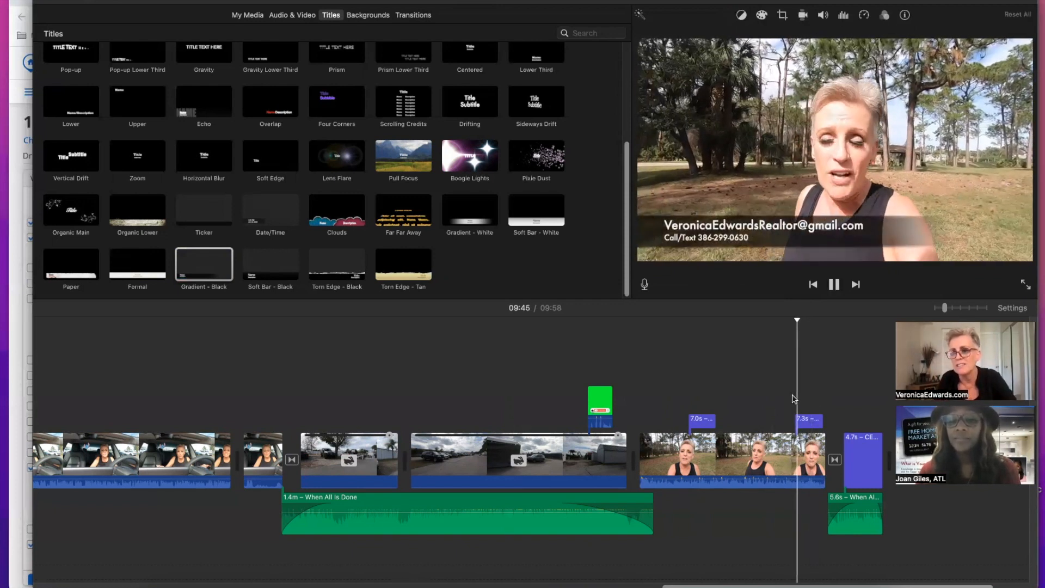
{"action": "key", "text": "space"}
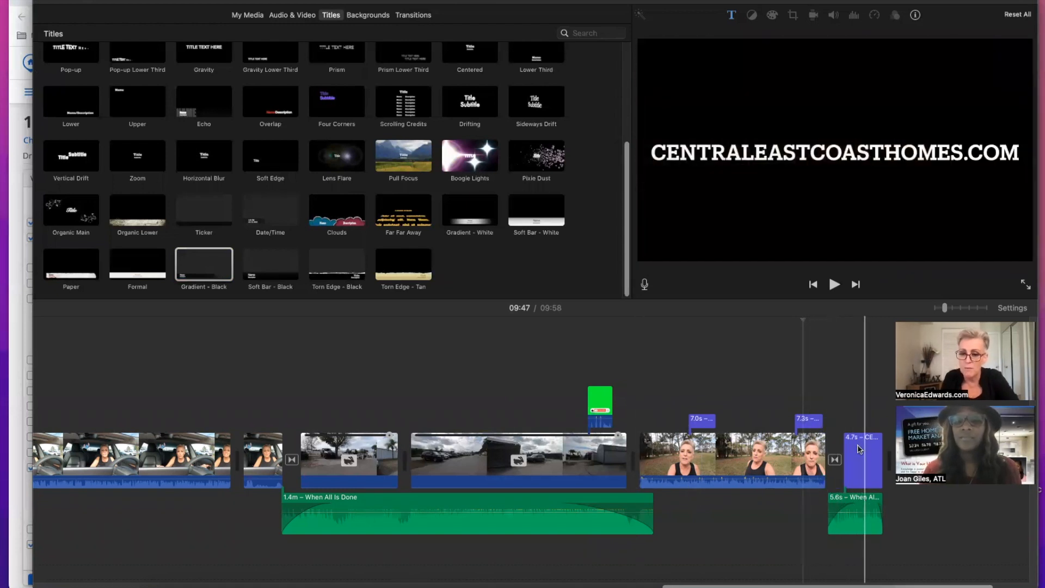
Add the Beach Breeze track from the music library beneath the in-car clip, between the two When All Is Done tracks.
{"action": "left_click", "coordinate": [290, 16]}
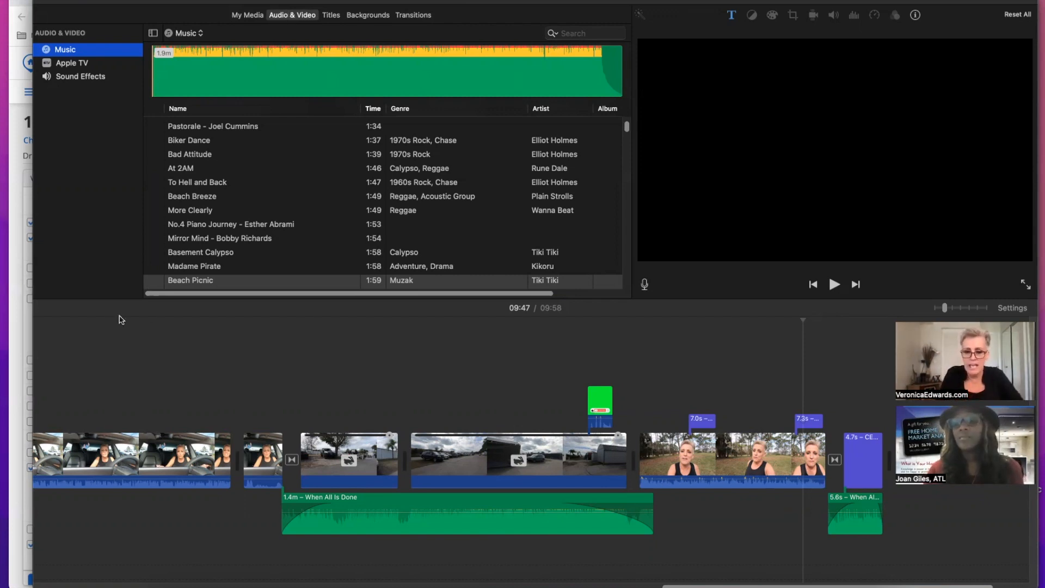
{"action": "left_click", "coordinate": [526, 508]}
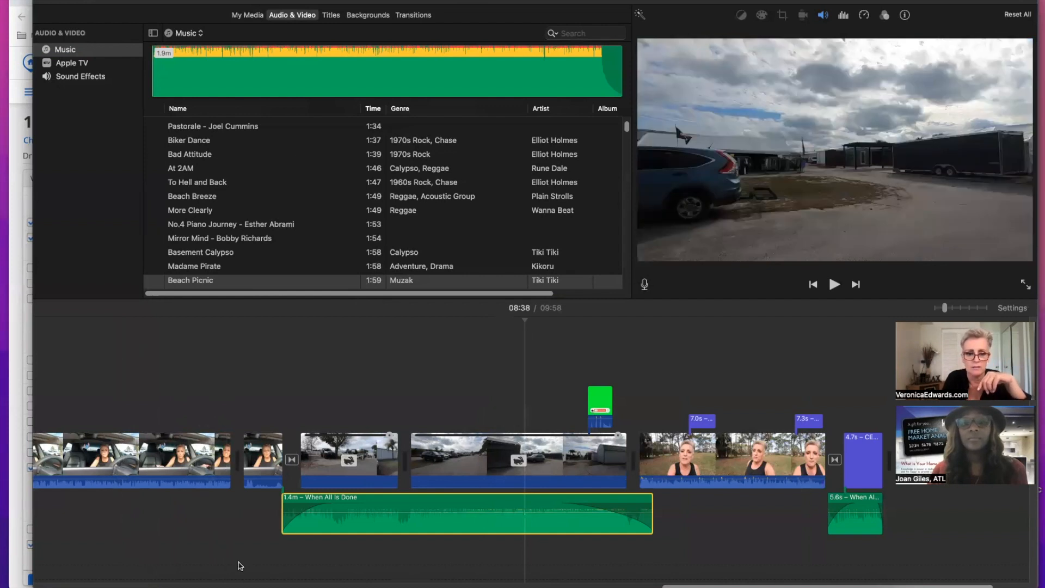
{"action": "left_click_drag", "start_coordinate": [836, 585], "coordinate": [720, 585]}
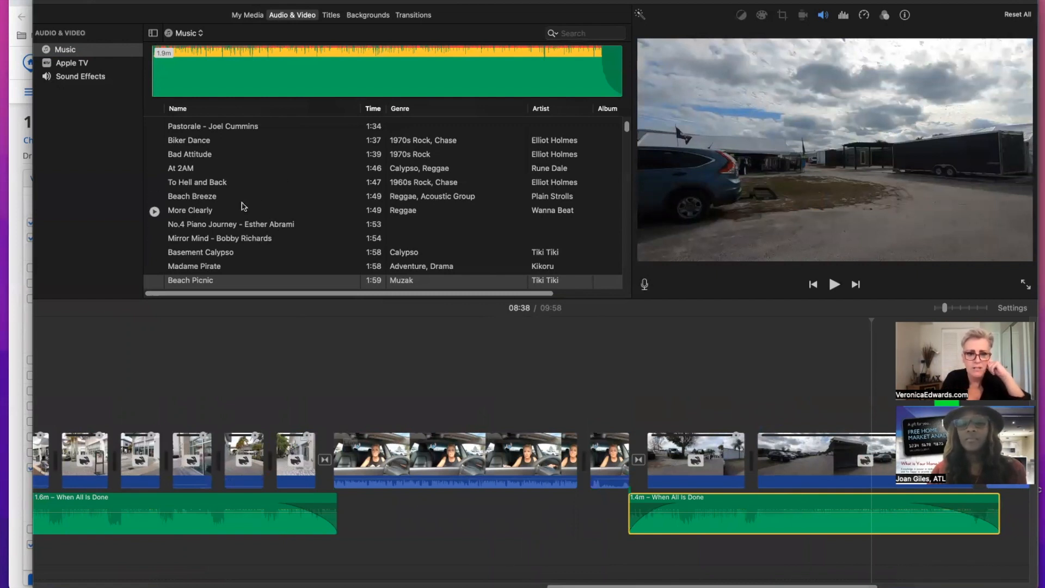
{"action": "left_click_drag", "start_coordinate": [207, 201], "coordinate": [296, 575]}
{"action": "left_click_drag", "start_coordinate": [419, 554], "coordinate": [419, 559]}
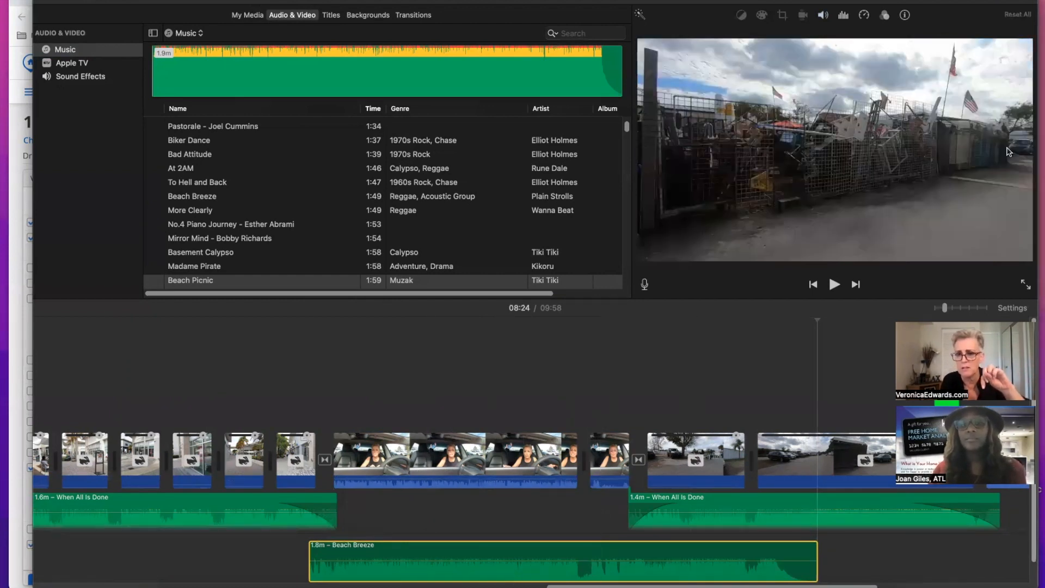
Lower the Beach Breeze track's volume to 2% and play the in-car clip with it.
{"action": "left_click", "coordinate": [470, 476]}
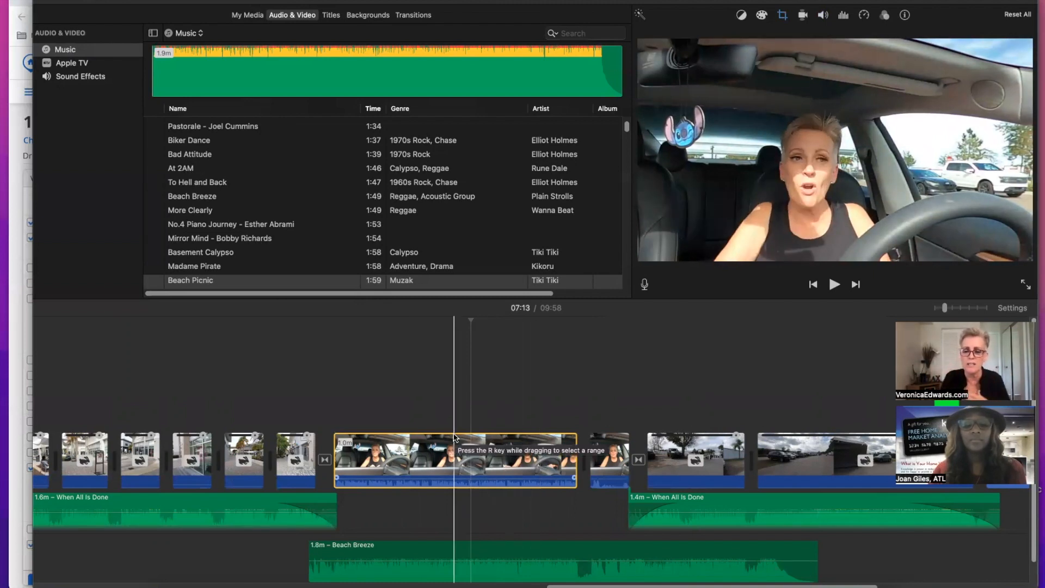
{"action": "left_click_drag", "start_coordinate": [516, 561], "coordinate": [517, 573]}
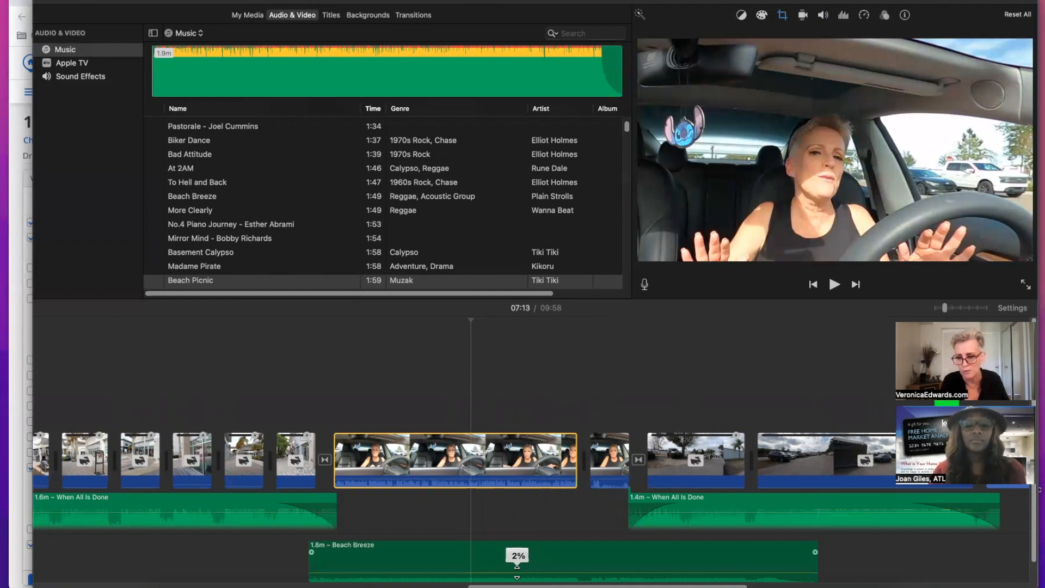
{"action": "left_click", "coordinate": [471, 426]}
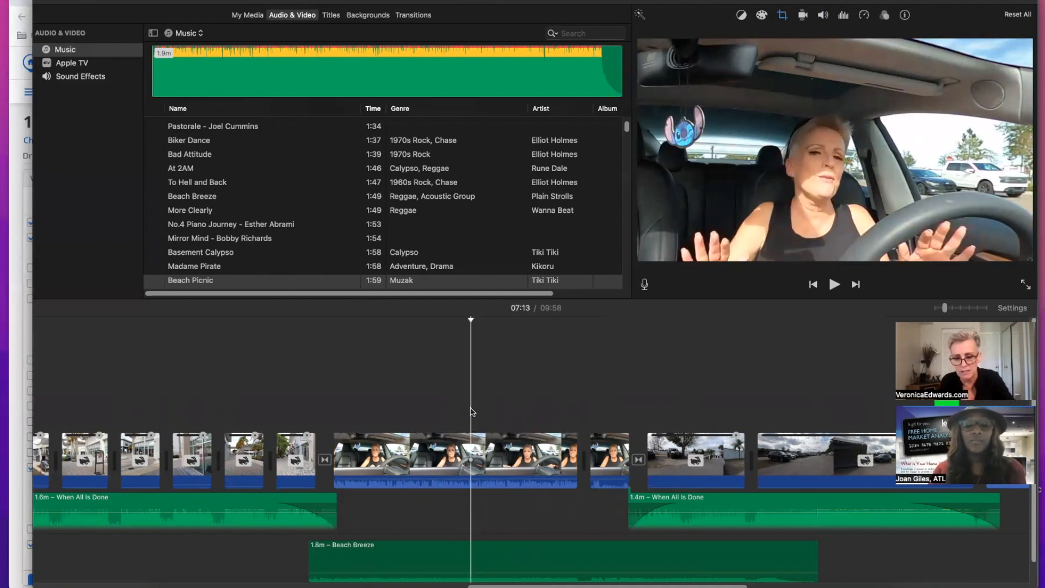
{"action": "key", "text": "space"}
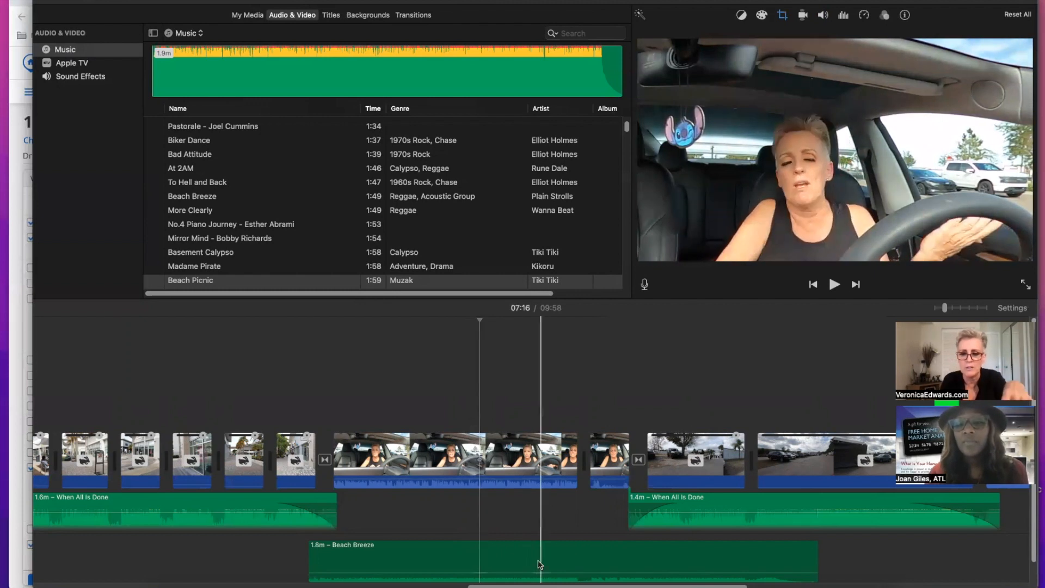
Delete the Beach Breeze track from the timeline.
{"action": "left_click", "coordinate": [555, 559]}
{"action": "left_click", "coordinate": [556, 559]}
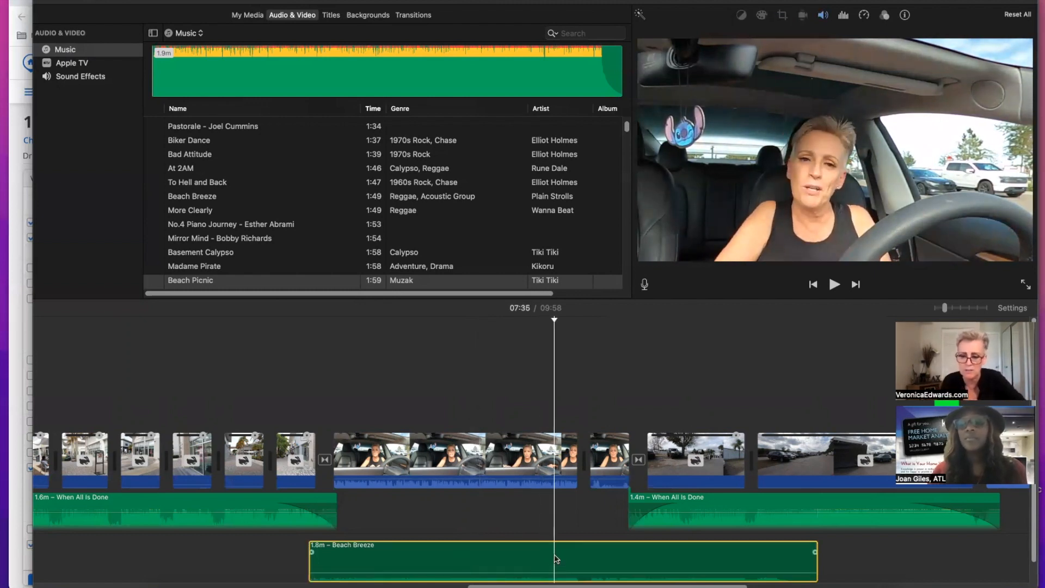
{"action": "key", "text": "Delete"}
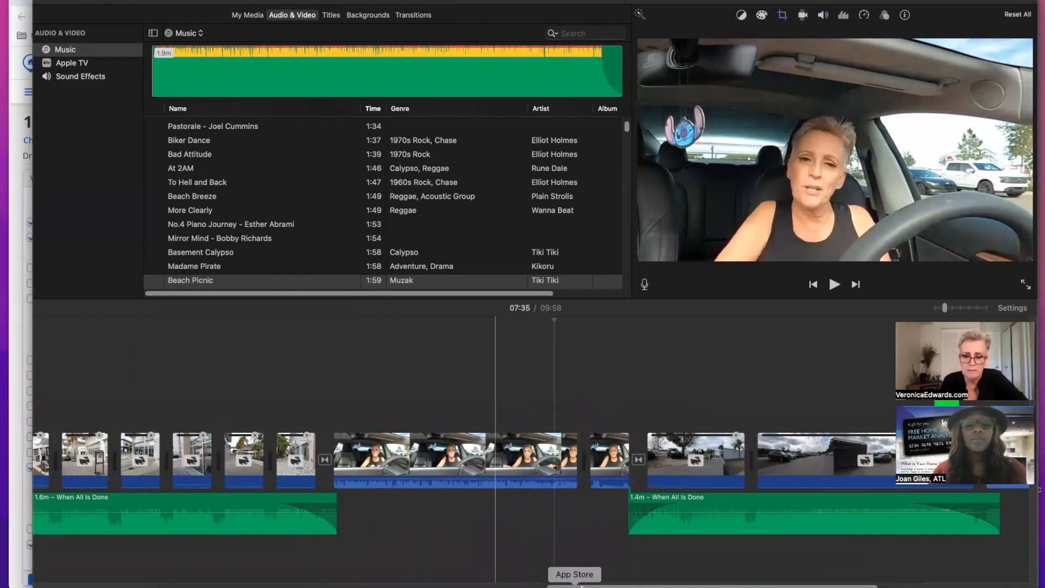
Review the Daytona timeline from its opening clips to its closing title, and display the project's media clips.
{"action": "left_click_drag", "start_coordinate": [587, 586], "coordinate": [229, 578]}
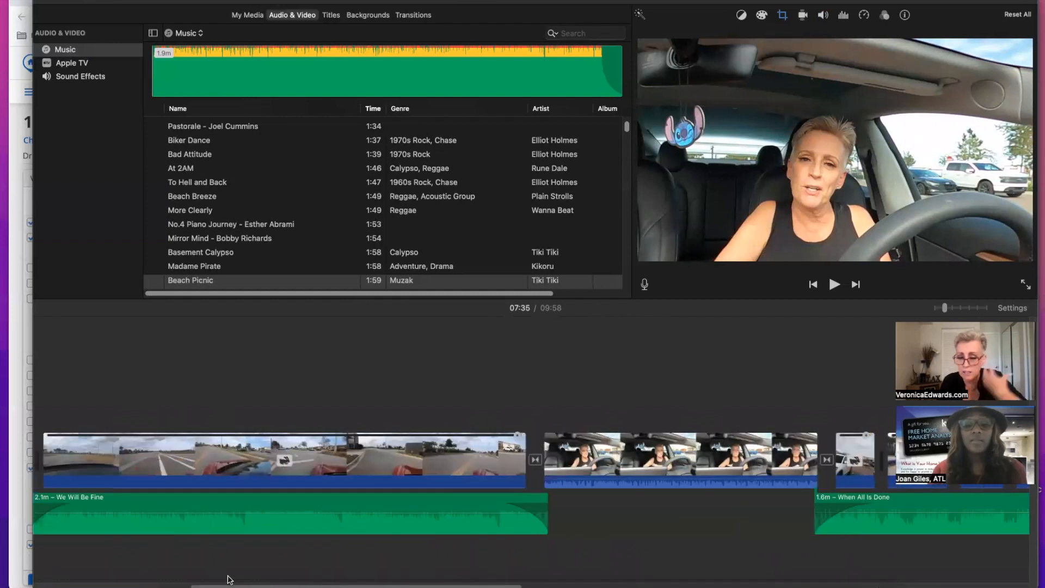
{"action": "left_click_drag", "start_coordinate": [297, 585], "coordinate": [131, 582]}
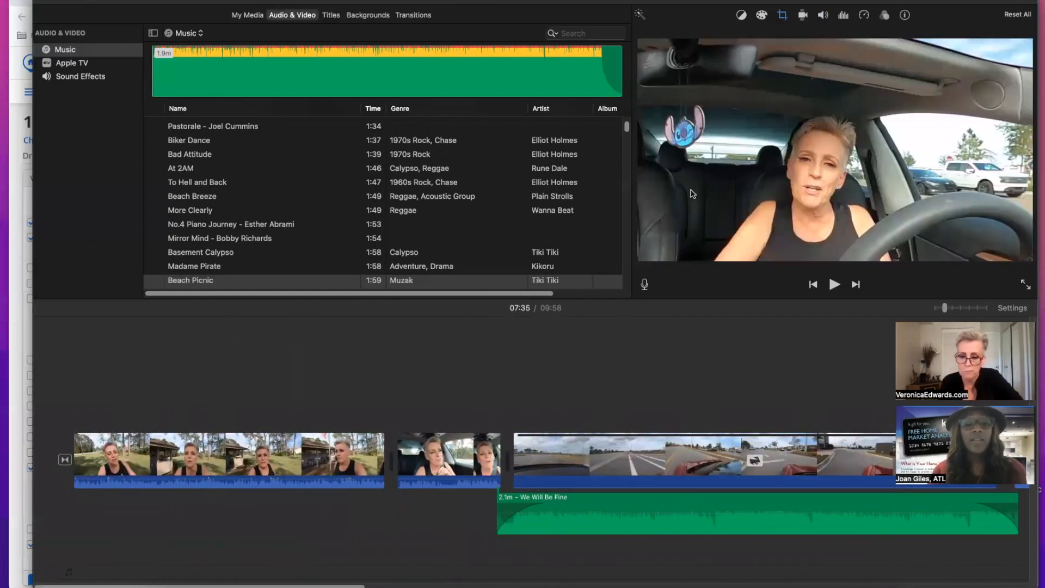
{"action": "left_click", "coordinate": [249, 14]}
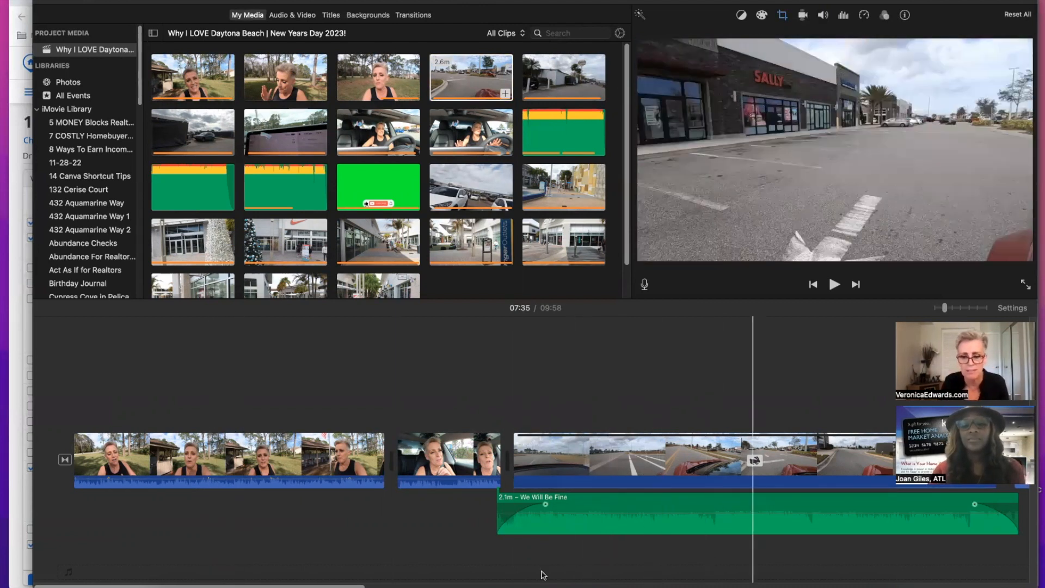
{"action": "left_click_drag", "start_coordinate": [344, 585], "coordinate": [933, 567]}
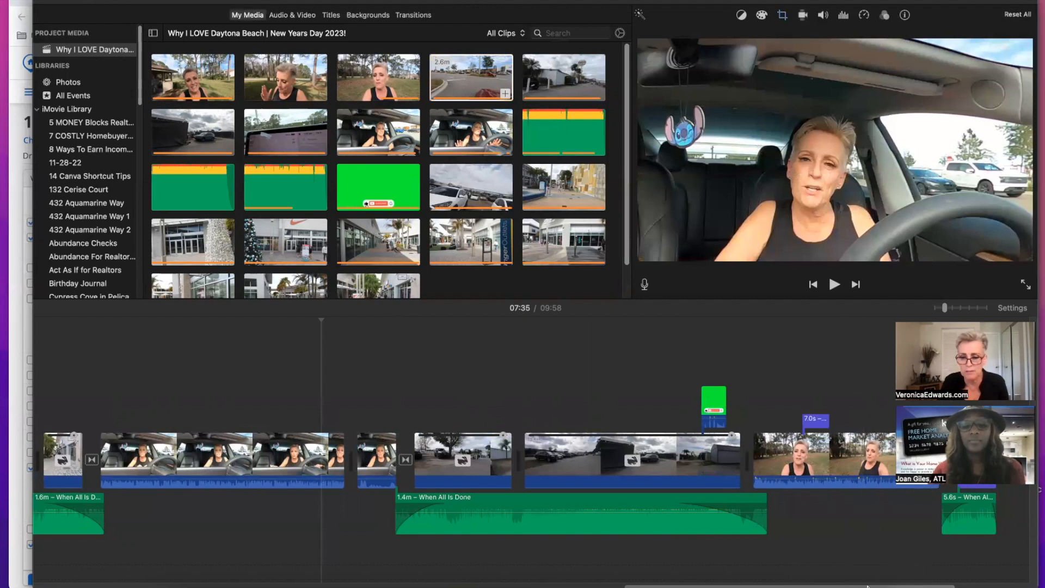
{"action": "scroll", "coordinate": [783, 479], "scroll_direction": "right", "scroll_amount": 5}
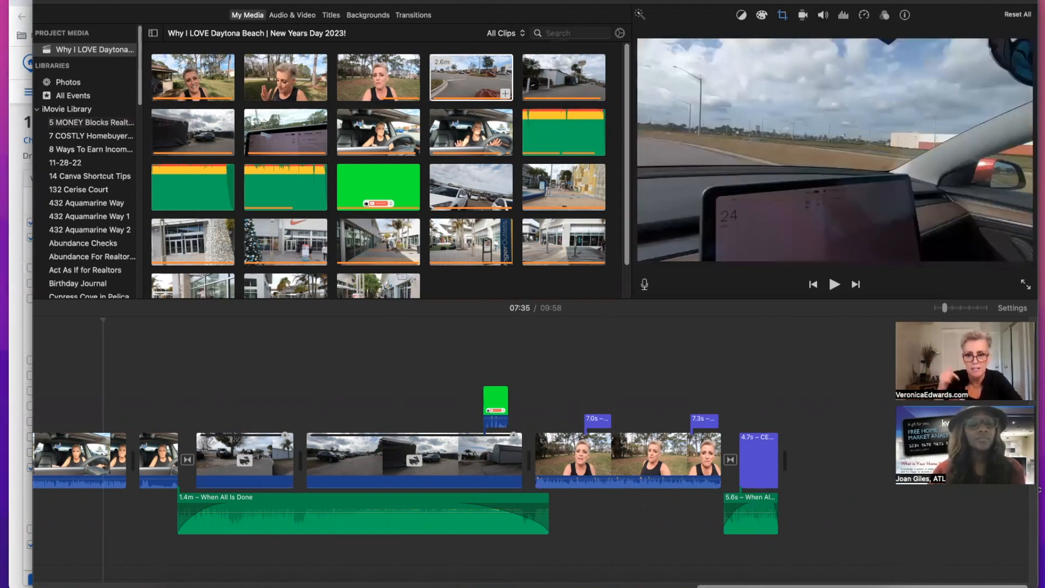
Return to the project list and open the How Will YOU Bring JOY To 2023? project.
{"action": "left_click", "coordinate": [94, 3]}
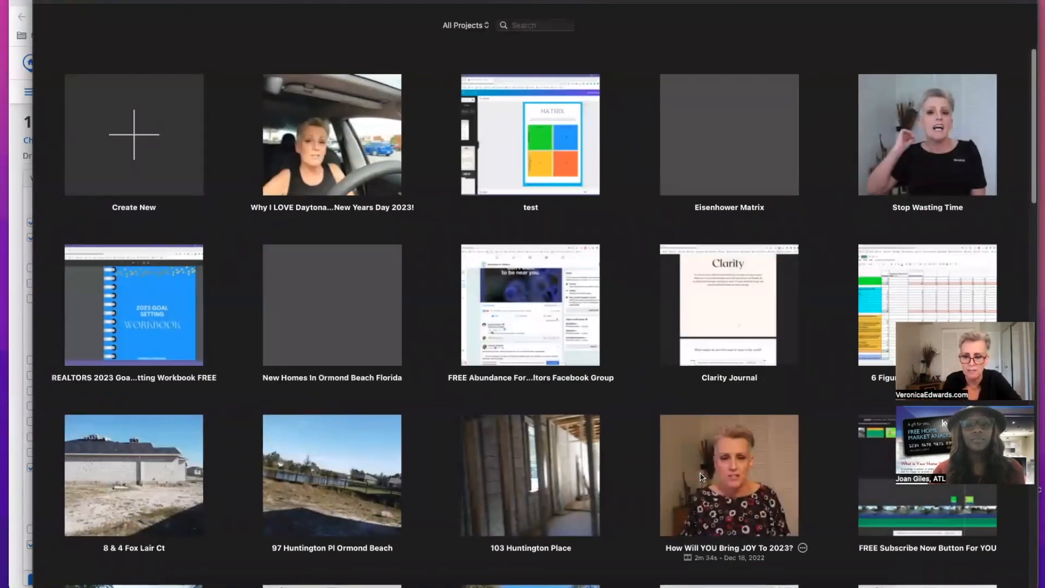
{"action": "scroll", "coordinate": [705, 483], "scroll_direction": "down", "scroll_amount": 5}
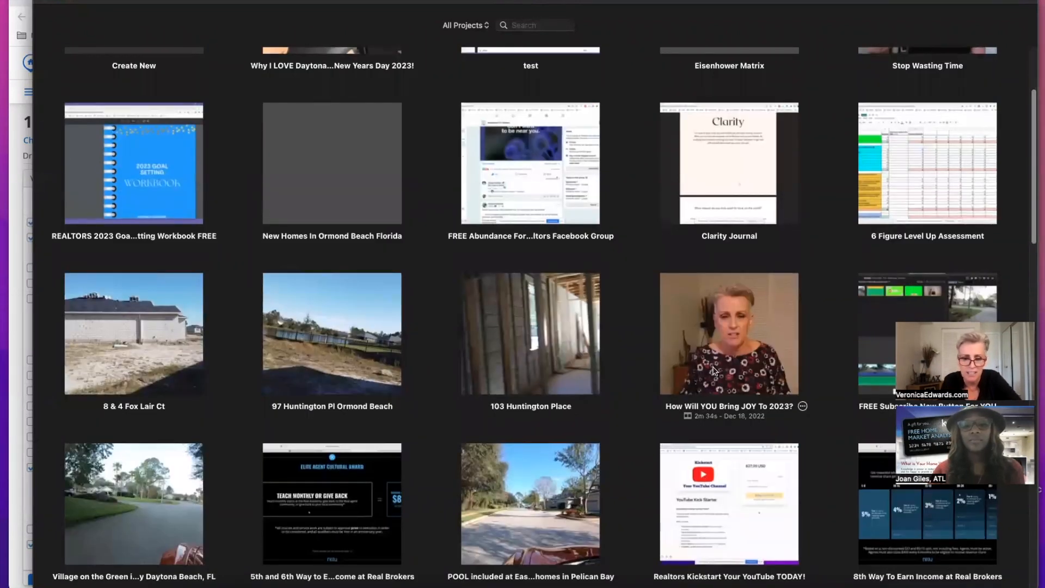
{"action": "scroll", "coordinate": [713, 370], "scroll_direction": "down", "scroll_amount": 1}
{"action": "double_click", "coordinate": [732, 308]}
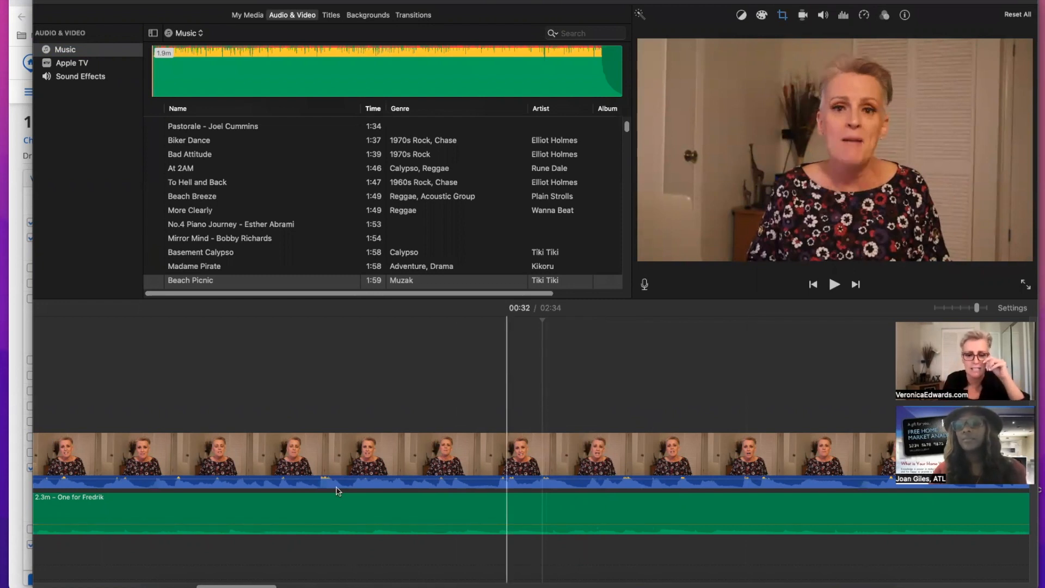
Show the beginning of the JOY project's timeline and display the media clips it uses.
{"action": "left_click_drag", "start_coordinate": [262, 585], "coordinate": [22, 552]}
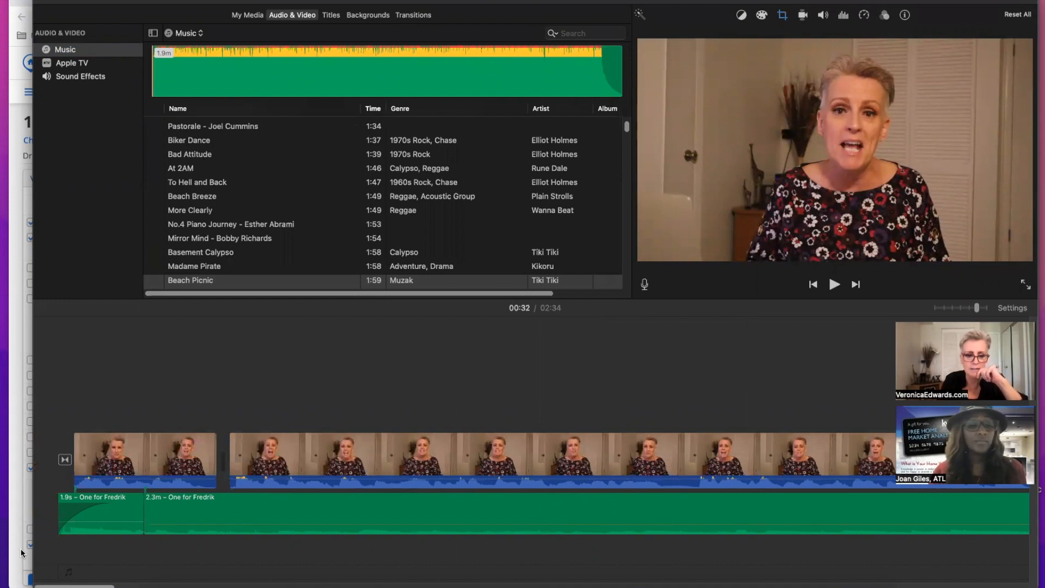
{"action": "left_click", "coordinate": [252, 16]}
{"action": "left_click", "coordinate": [321, 366]}
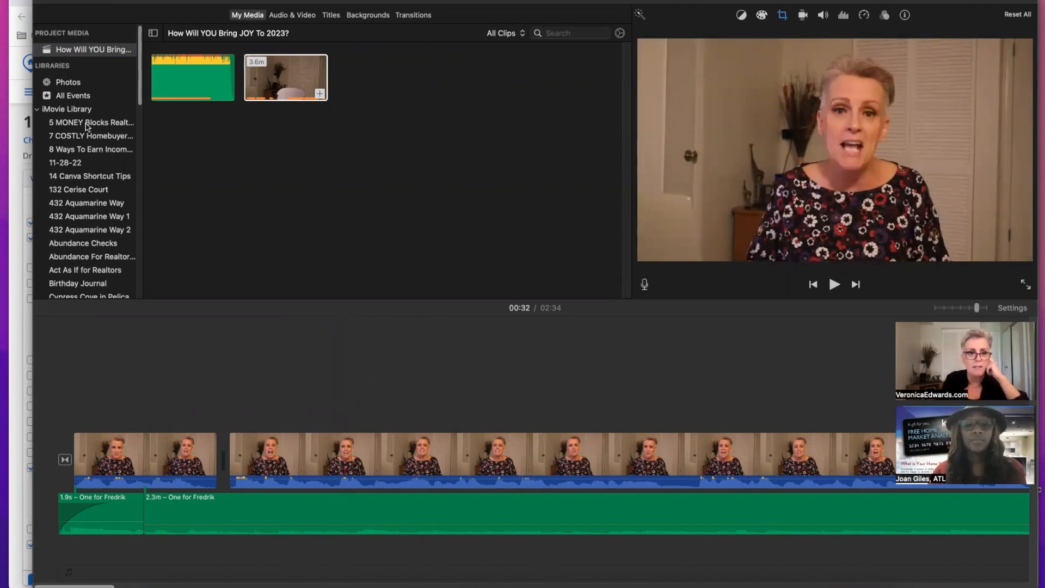
Browse the library events from 8 Ways To Earn Income to 14 Canva Shortcut Tips, and examine the media in 5 MONEY Blocks Realtors NEED to AVOID.
{"action": "left_click", "coordinate": [83, 149]}
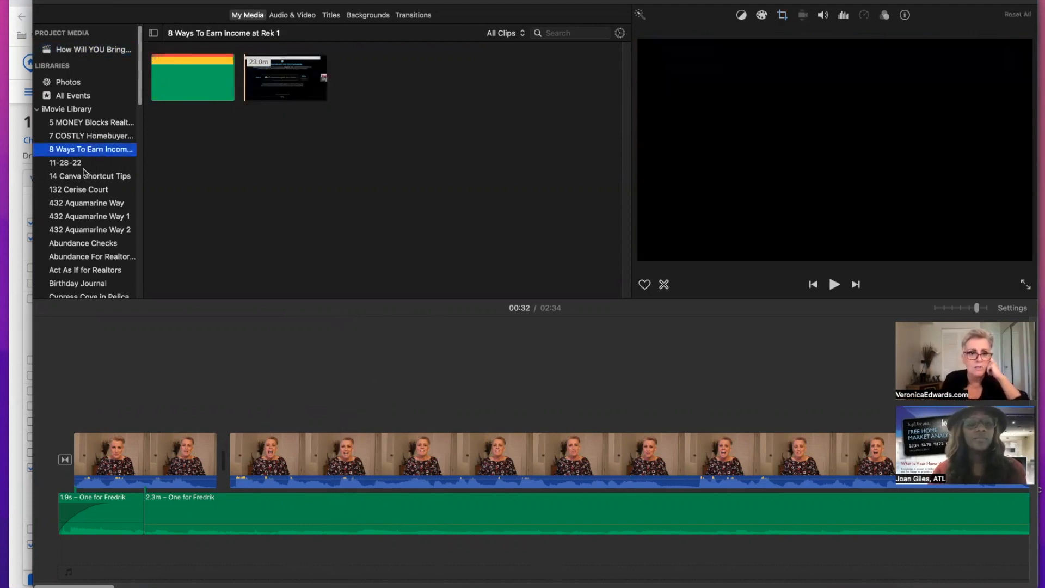
{"action": "left_click", "coordinate": [81, 165]}
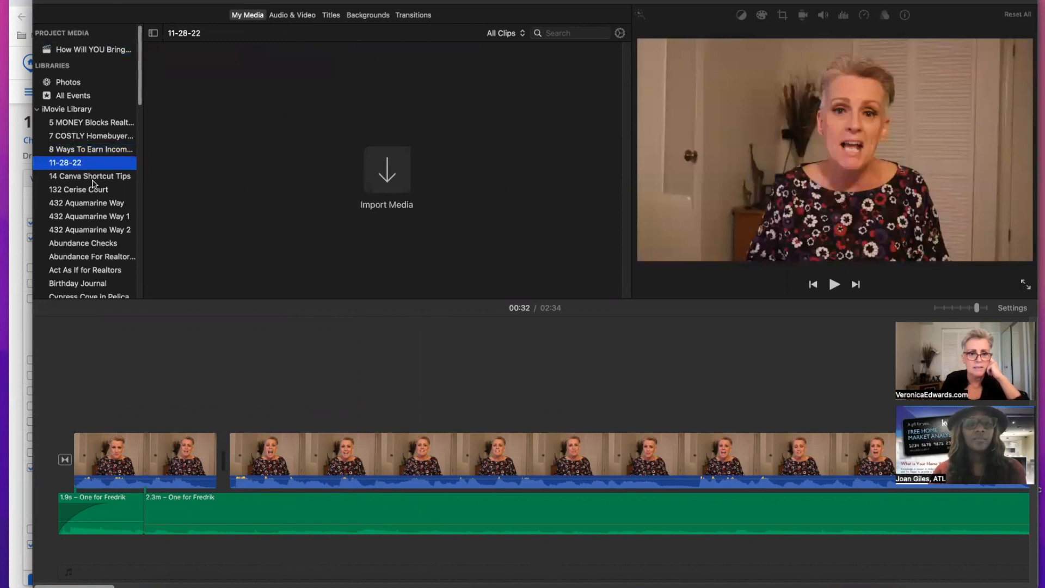
{"action": "left_click", "coordinate": [93, 179]}
{"action": "left_click", "coordinate": [71, 123]}
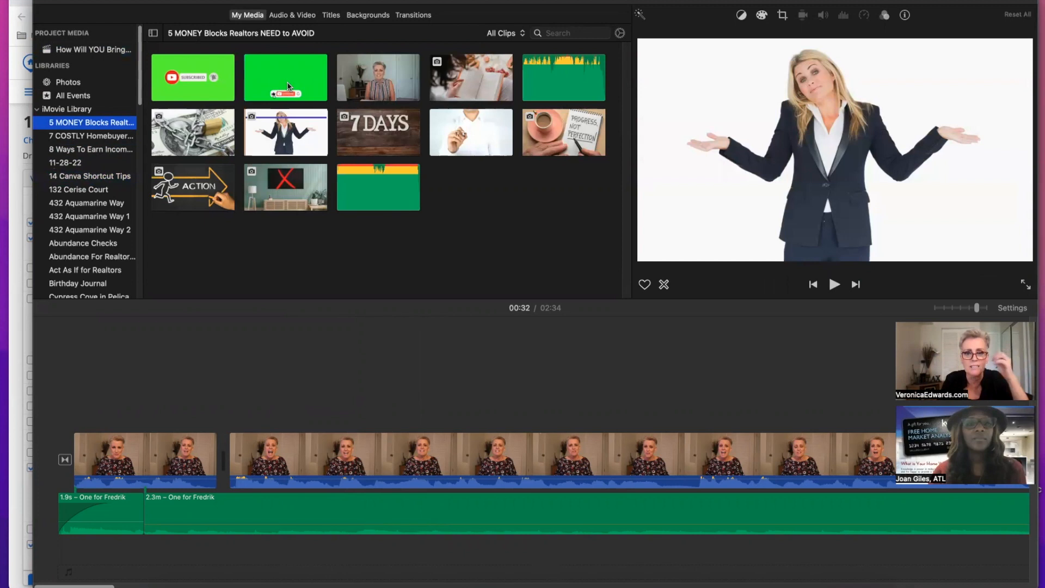
{"action": "left_click", "coordinate": [481, 140]}
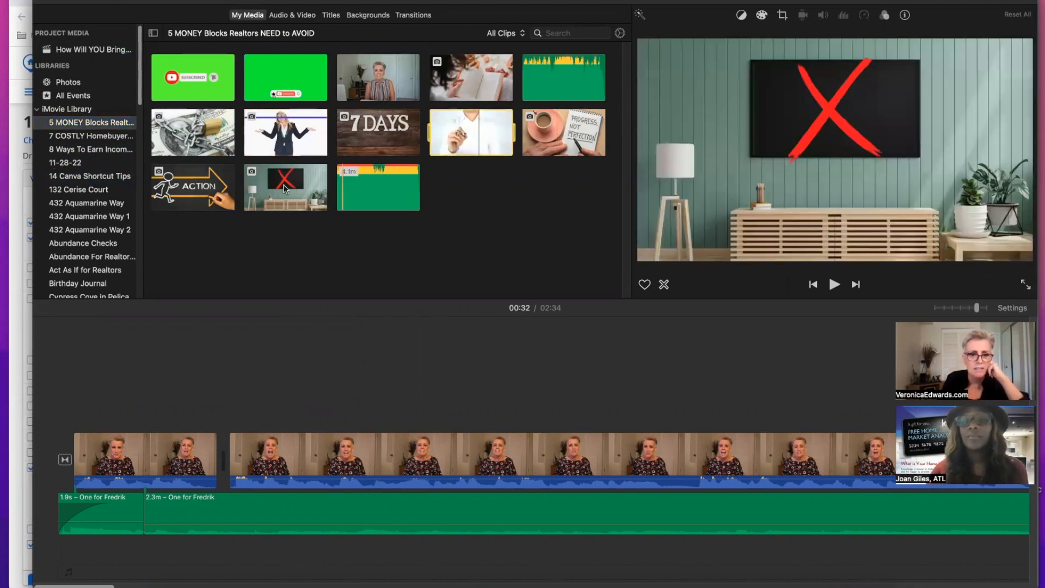
Add the dark-haired woman's clip from 7 COSTLY Homebuyer Mistakes as a cutaway starting over the end of the first timeline clip.
{"action": "left_click", "coordinate": [92, 137]}
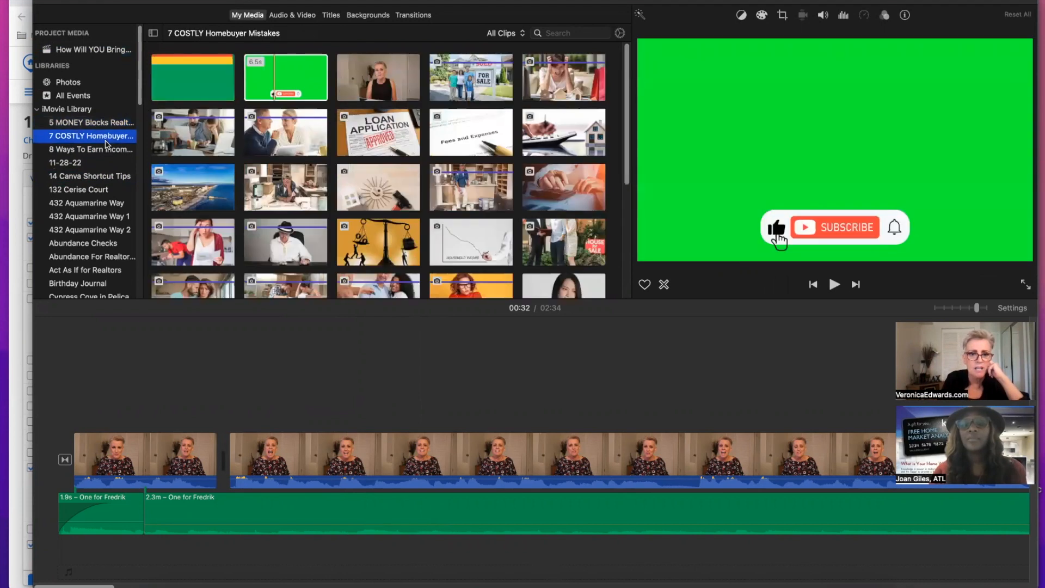
{"action": "scroll", "coordinate": [545, 229], "scroll_direction": "down", "scroll_amount": 3}
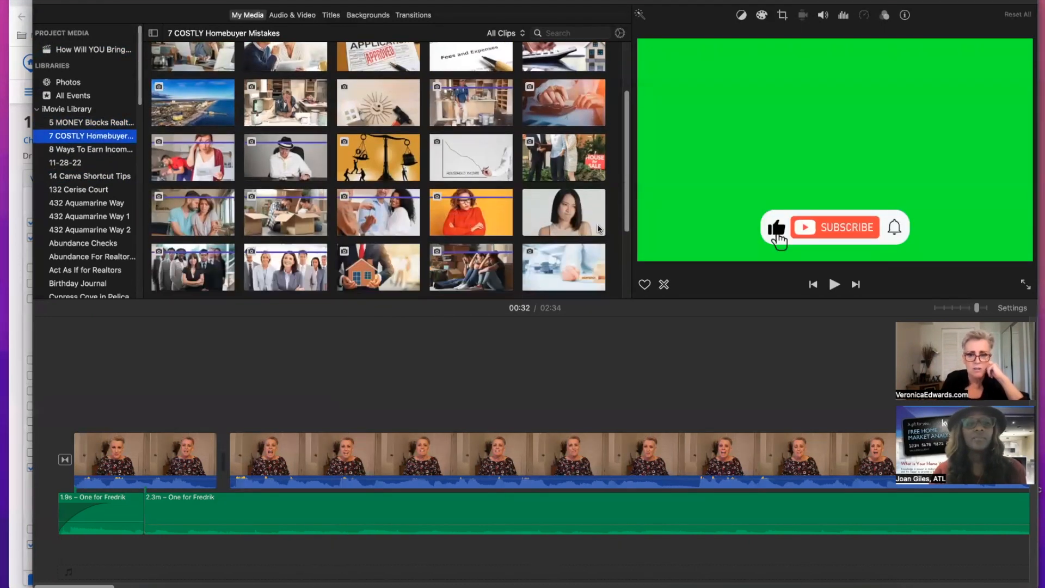
{"action": "left_click_drag", "start_coordinate": [566, 207], "coordinate": [254, 405]}
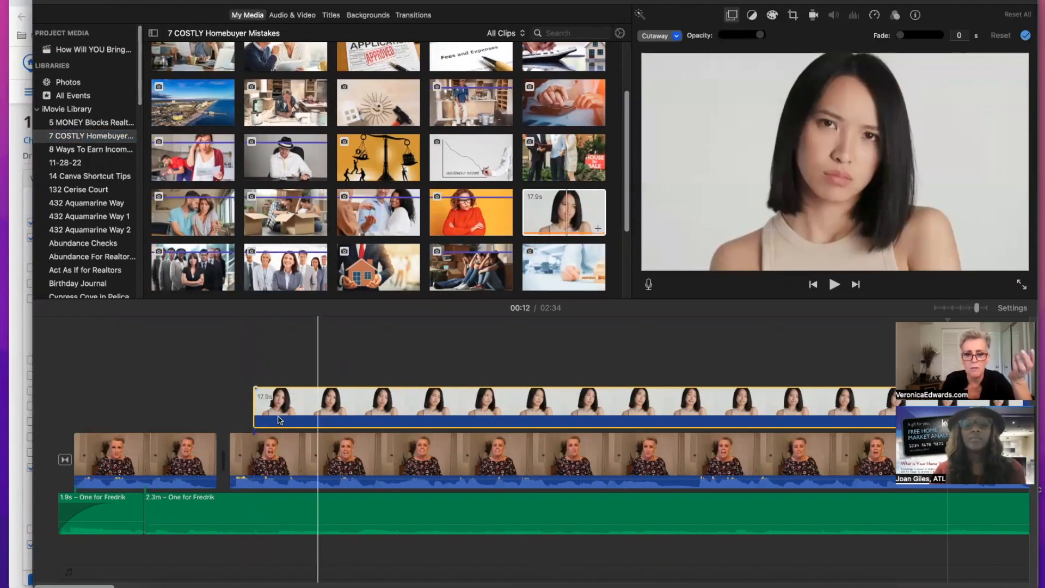
{"action": "left_click_drag", "start_coordinate": [285, 401], "coordinate": [219, 403]}
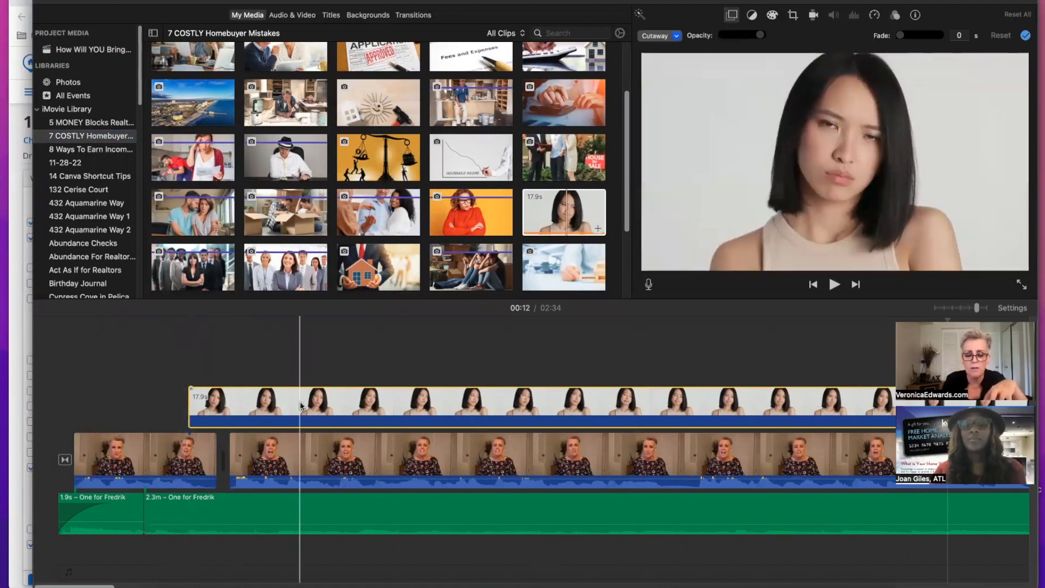
Play the start of the cutaway over the main video, and delete the cutaway from the timeline.
{"action": "left_click", "coordinate": [183, 358]}
{"action": "key", "text": "space"}
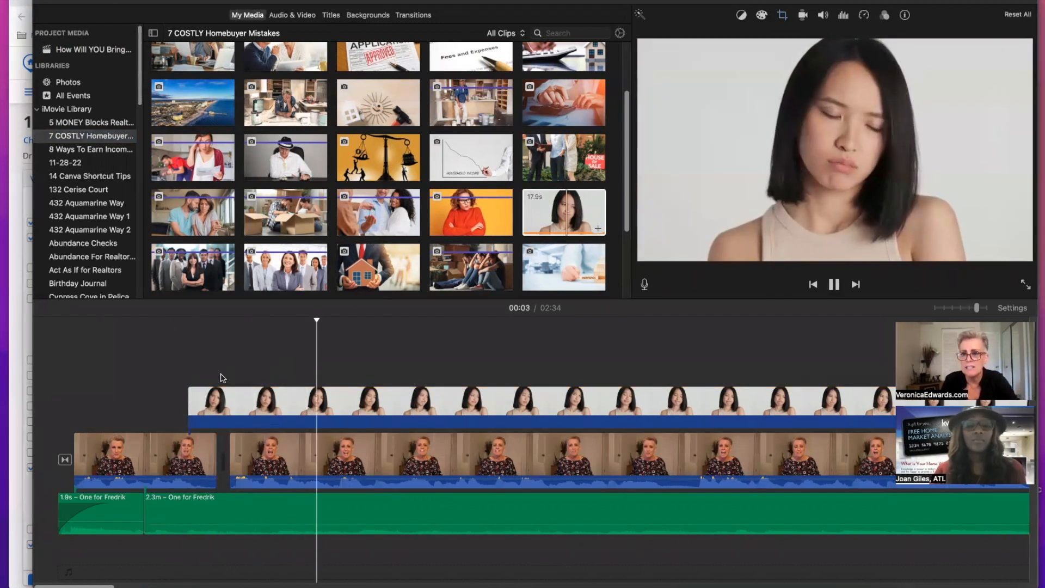
{"action": "key", "text": "space"}
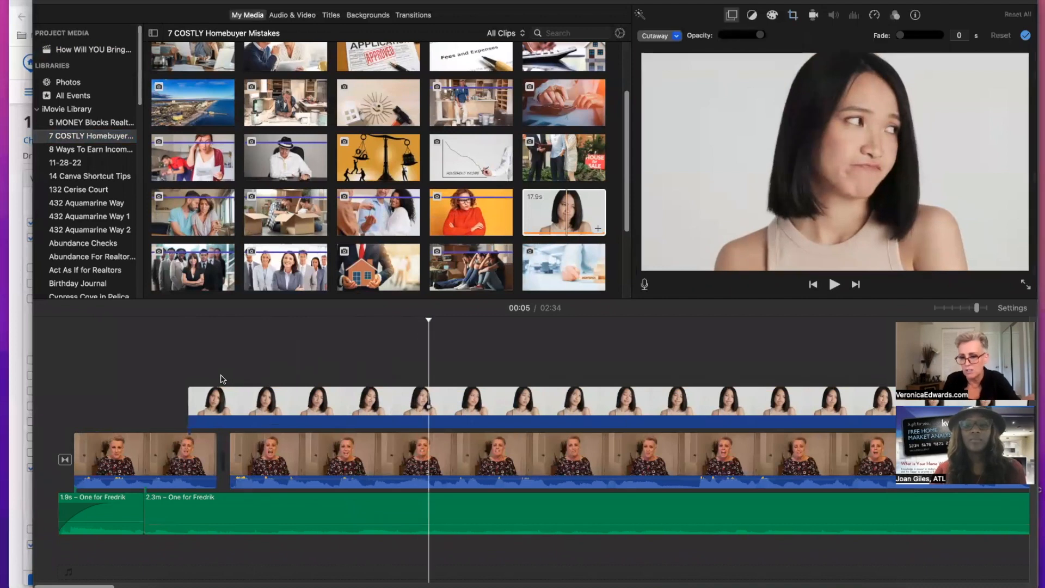
{"action": "left_click", "coordinate": [521, 406]}
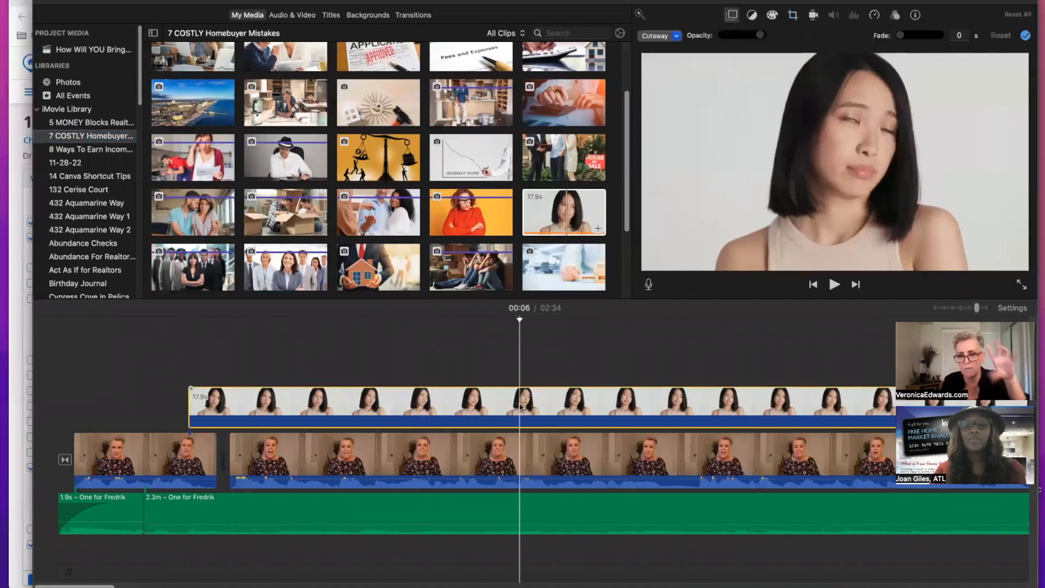
{"action": "key", "text": "Delete"}
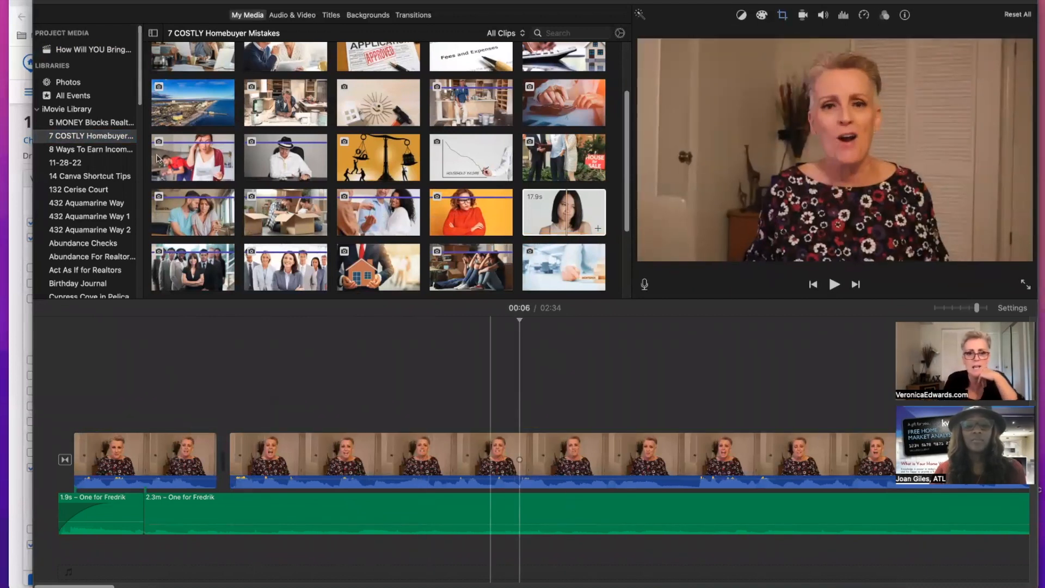
Examine the Abundance For Realtors Course $597 and 5 MONEY Blocks media, and the end of the JOY timeline.
{"action": "scroll", "coordinate": [389, 130], "scroll_direction": "up", "scroll_amount": 3}
{"action": "scroll", "coordinate": [389, 127], "scroll_direction": "up", "scroll_amount": 3}
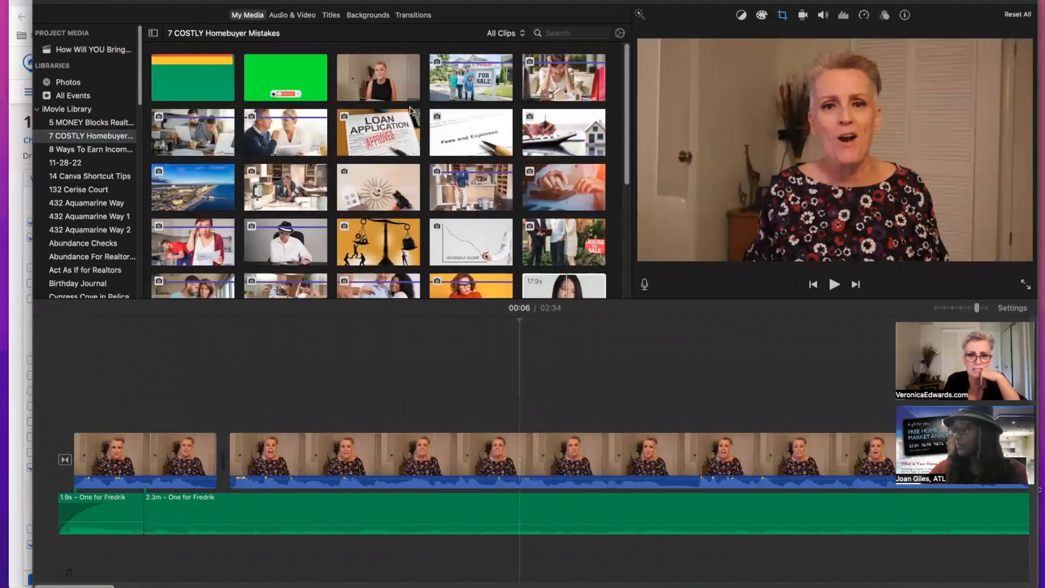
{"action": "left_click", "coordinate": [86, 258]}
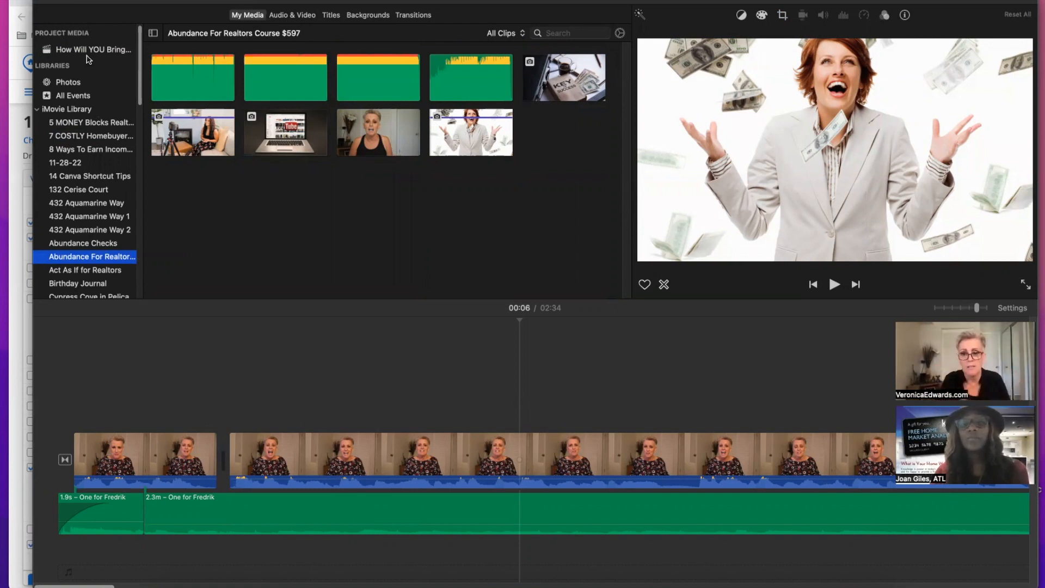
{"action": "left_click", "coordinate": [618, 495]}
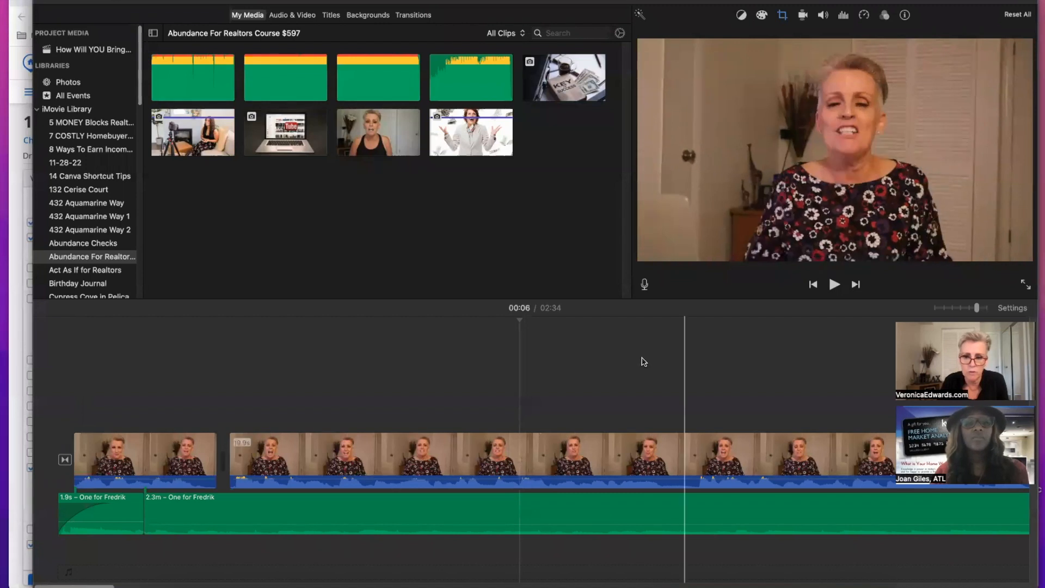
{"action": "left_click_drag", "start_coordinate": [106, 586], "coordinate": [849, 586]}
{"action": "mouse_move", "coordinate": [1006, 580]}
{"action": "left_mouse_down"}
{"action": "mouse_move", "coordinate": [1030, 573]}
{"action": "mouse_move", "coordinate": [1022, 571]}
{"action": "left_mouse_up"}
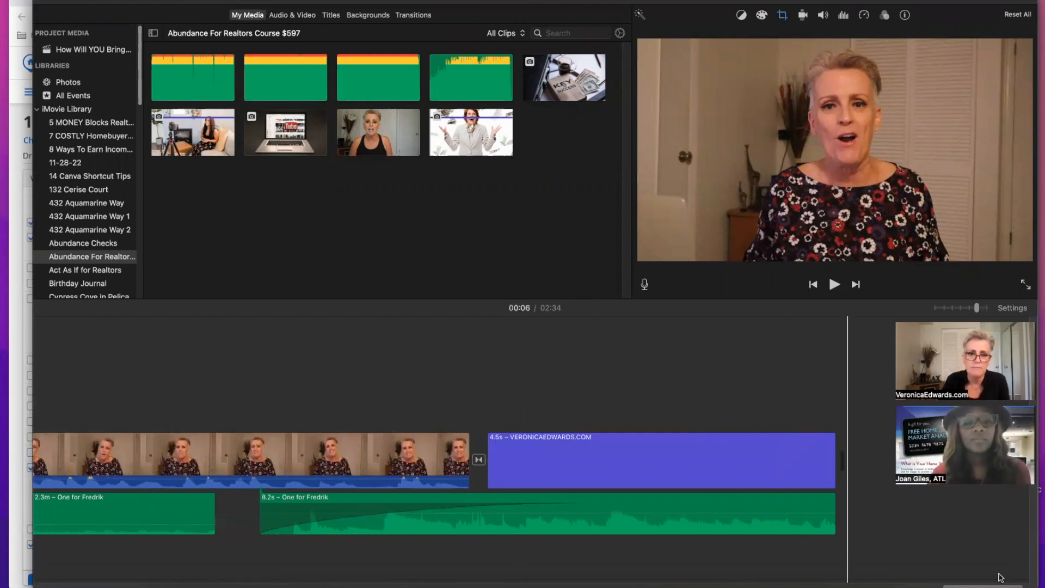
{"action": "left_click", "coordinate": [101, 124]}
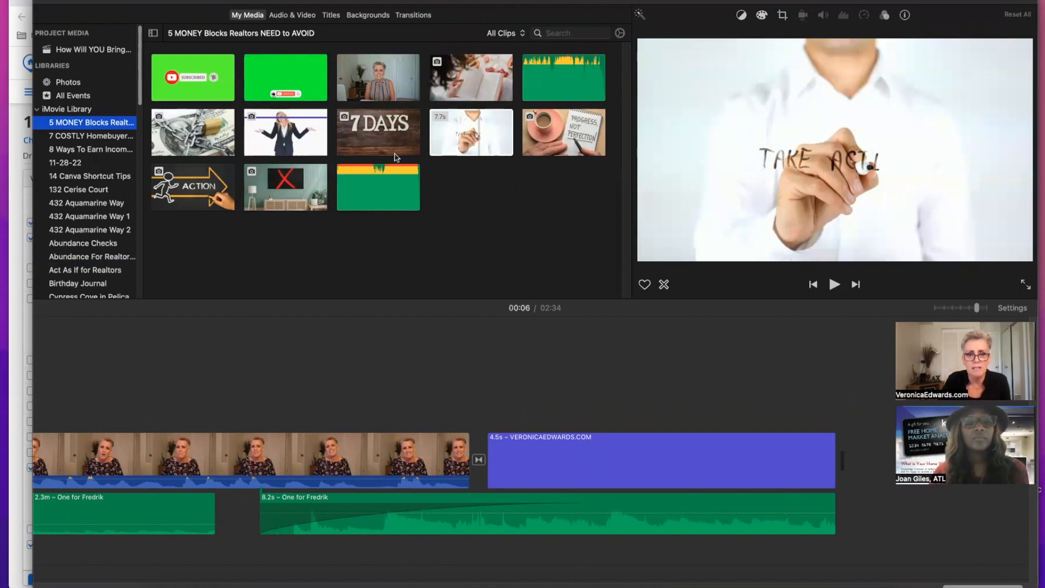
Open the Village on the Green in Pelican Bay Daytona Beach, FL project and show the beginning of its timeline.
{"action": "left_click", "coordinate": [73, 51]}
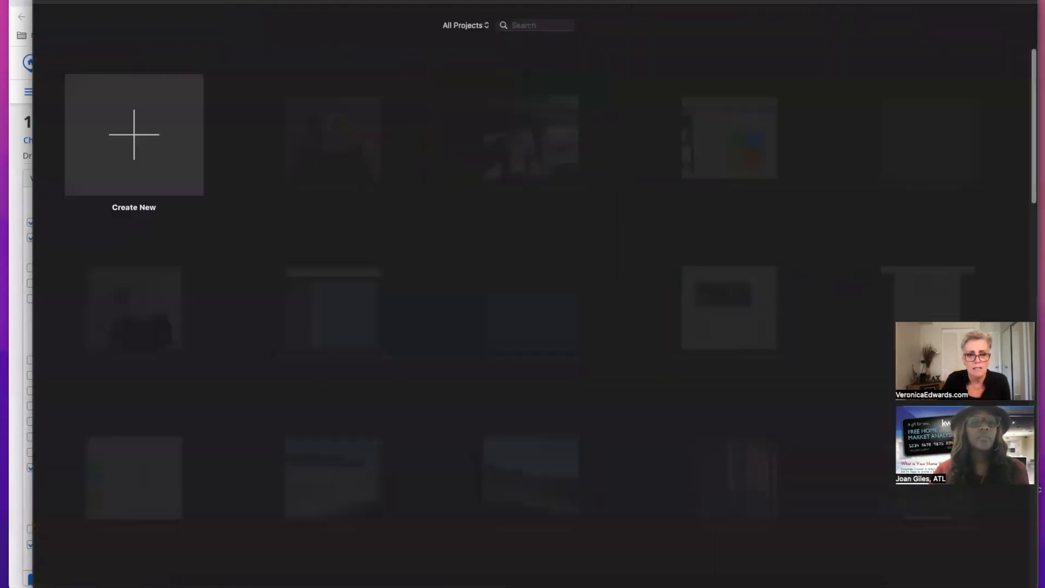
{"action": "scroll", "coordinate": [486, 319], "scroll_direction": "down", "scroll_amount": 2}
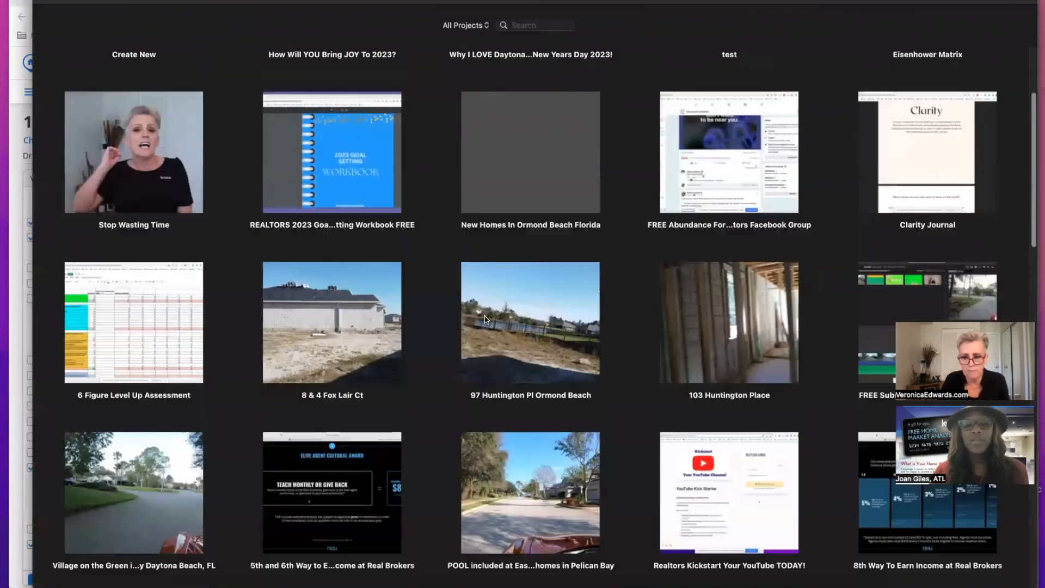
{"action": "scroll", "coordinate": [486, 319], "scroll_direction": "down", "scroll_amount": 2}
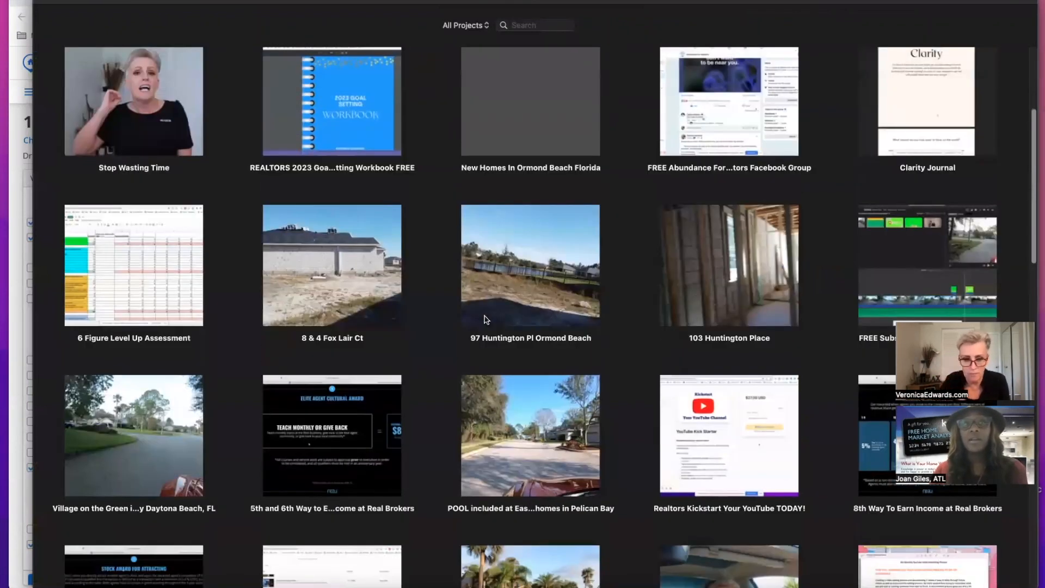
{"action": "mouse_move", "coordinate": [160, 422]}
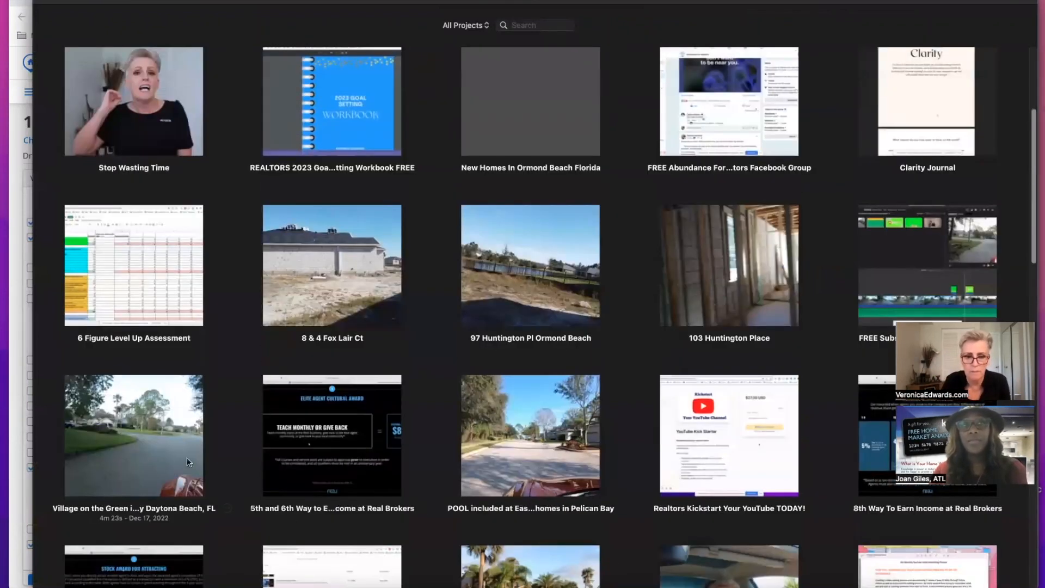
{"action": "double_click", "coordinate": [160, 423]}
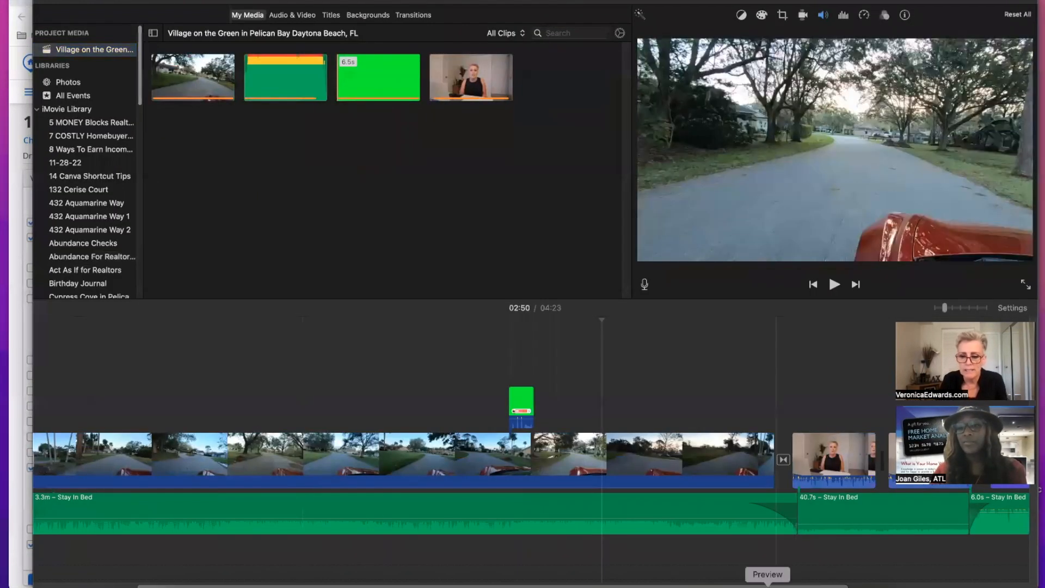
{"action": "left_click_drag", "start_coordinate": [754, 585], "coordinate": [187, 566]}
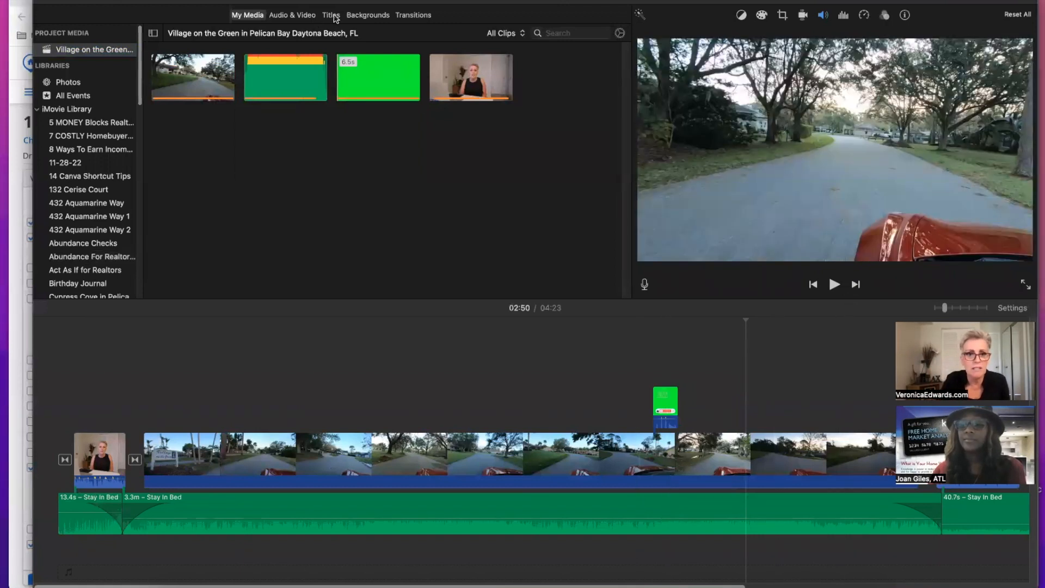
Browse the music library by track length, from the shortest tracks to those over five minutes.
{"action": "left_click", "coordinate": [301, 18]}
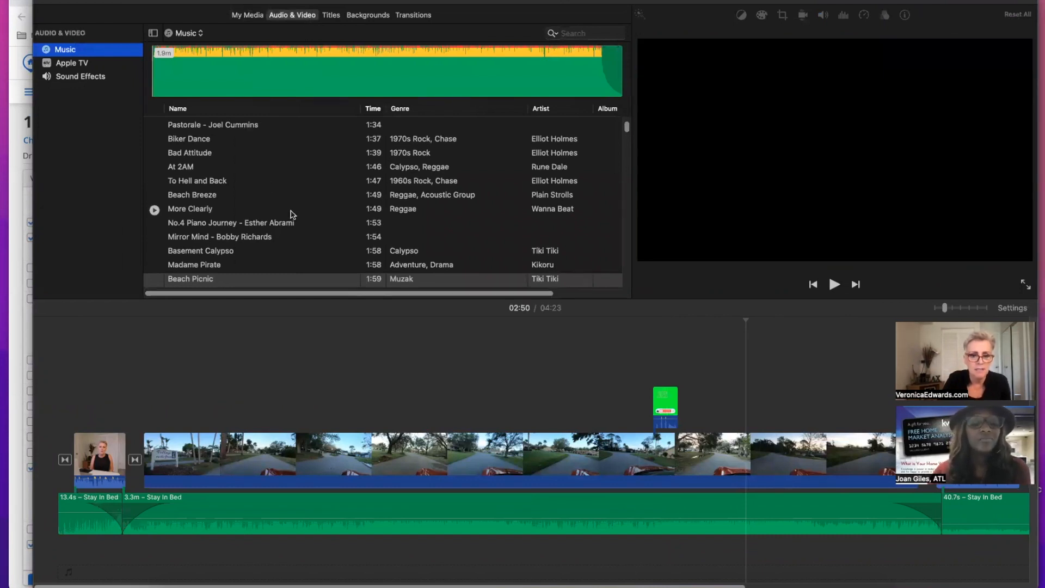
{"action": "scroll", "coordinate": [292, 213], "scroll_direction": "down", "scroll_amount": 4}
{"action": "scroll", "coordinate": [290, 234], "scroll_direction": "down", "scroll_amount": 3}
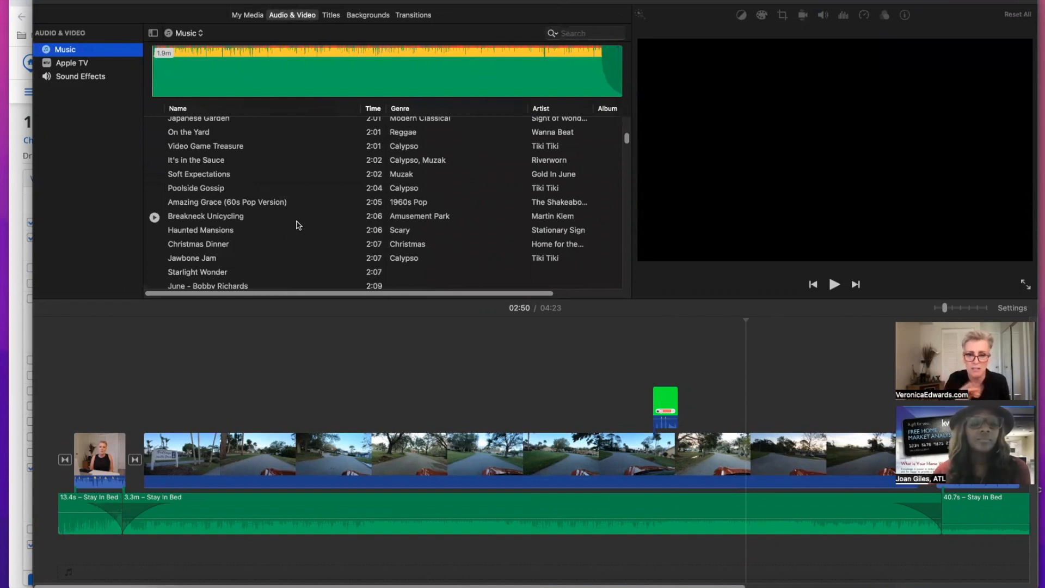
{"action": "scroll", "coordinate": [298, 215], "scroll_direction": "up", "scroll_amount": 10}
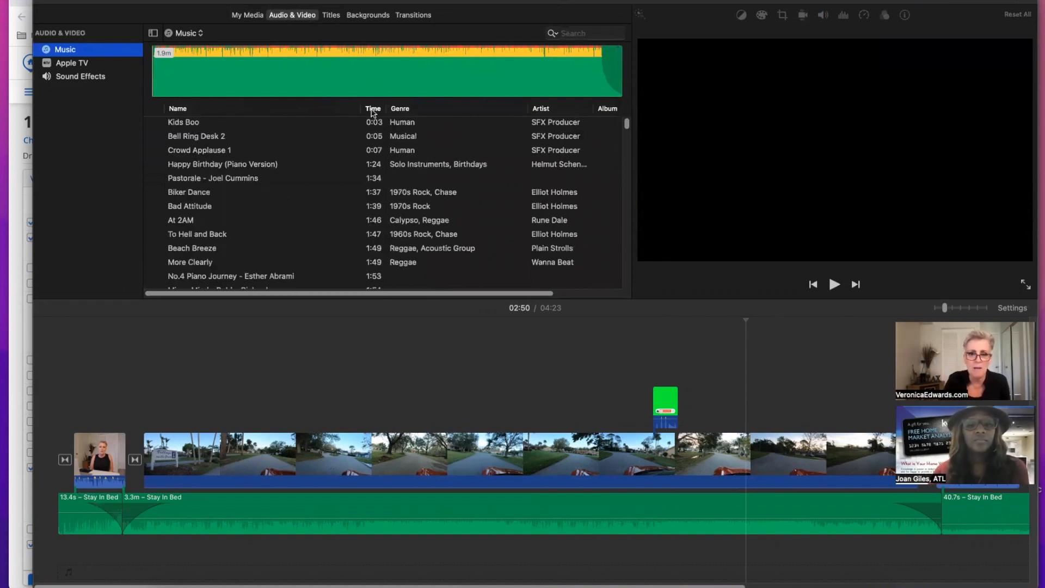
{"action": "scroll", "coordinate": [380, 207], "scroll_direction": "down", "scroll_amount": 15}
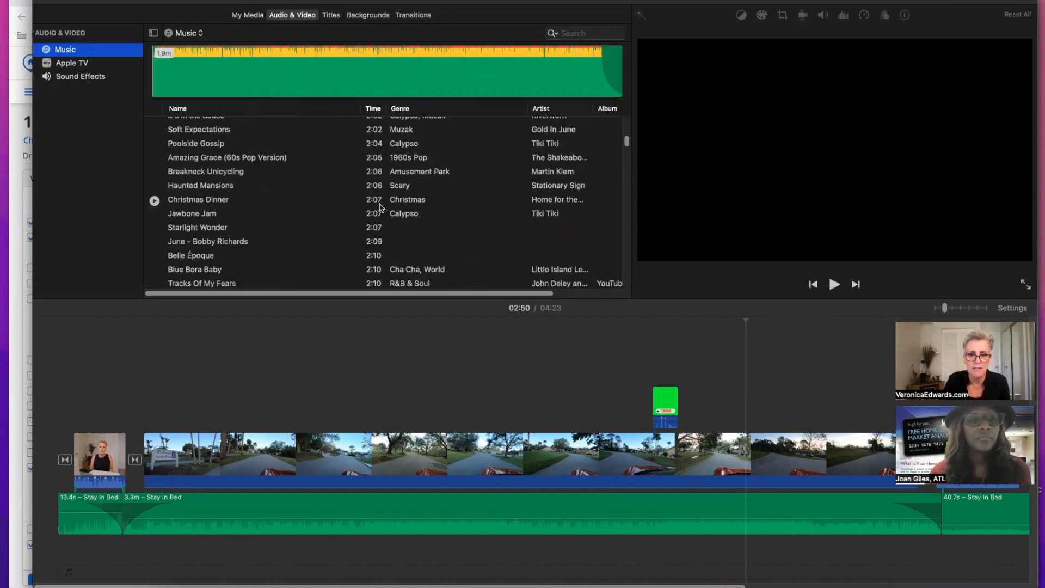
{"action": "scroll", "coordinate": [379, 207], "scroll_direction": "down", "scroll_amount": 3}
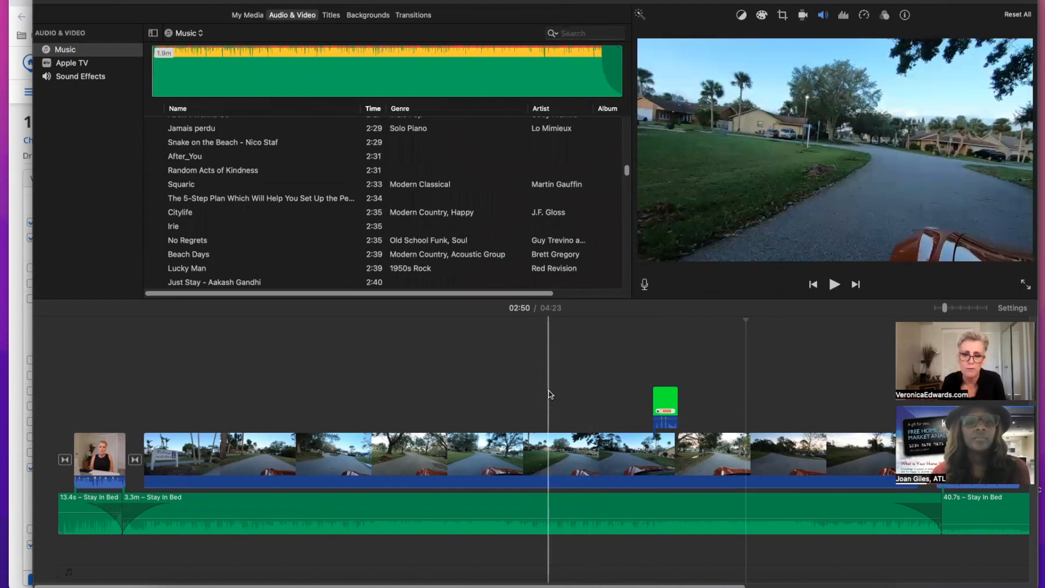
{"action": "scroll", "coordinate": [376, 213], "scroll_direction": "down", "scroll_amount": 10}
{"action": "scroll", "coordinate": [376, 212], "scroll_direction": "down", "scroll_amount": 10}
{"action": "scroll", "coordinate": [376, 212], "scroll_direction": "up", "scroll_amount": 5}
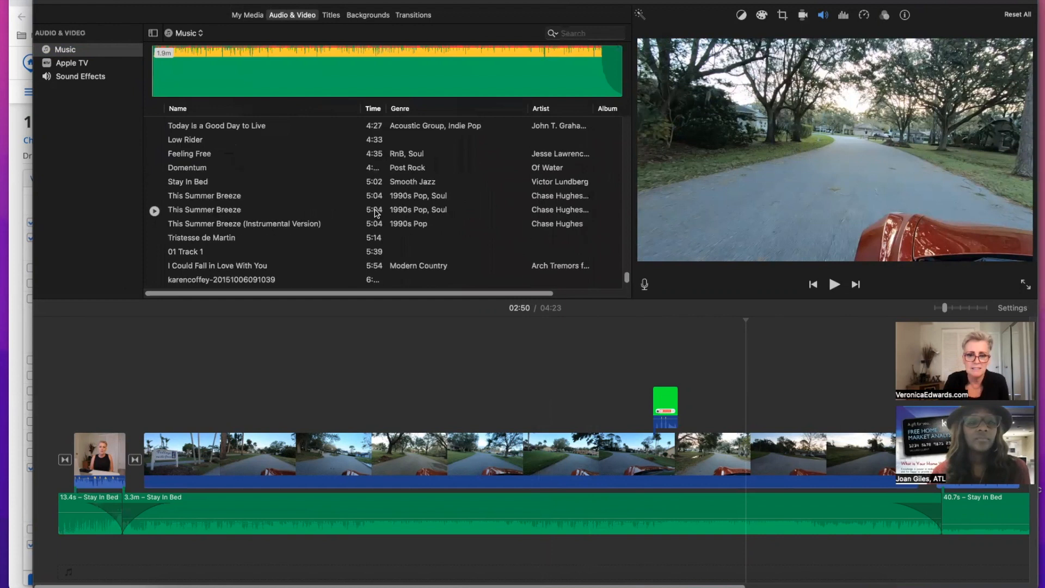
{"action": "scroll", "coordinate": [381, 218], "scroll_direction": "down", "scroll_amount": 2}
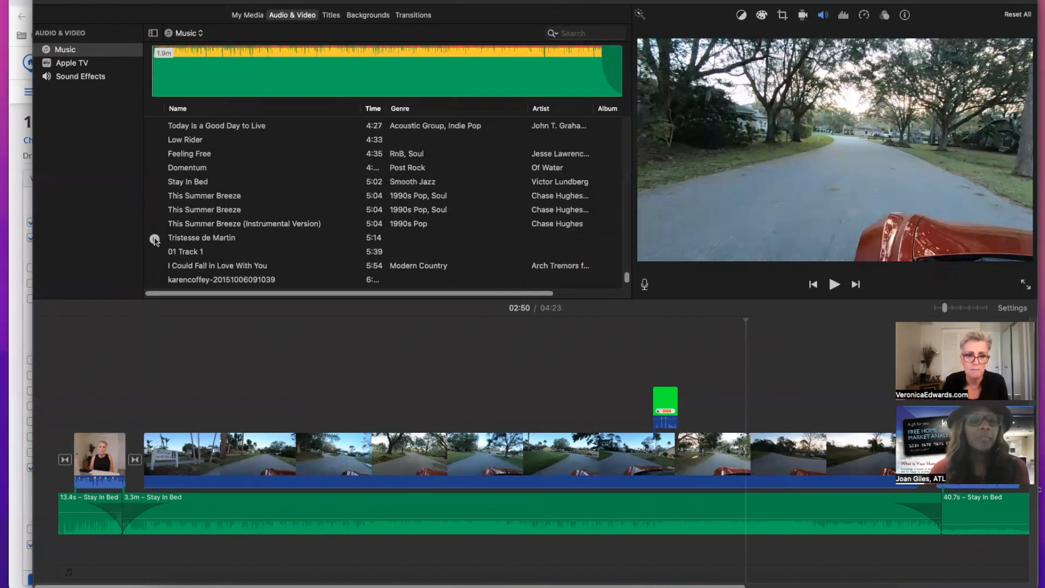
Preview the Tristesse de Martin track and several parts of This Summer Breeze in the music library.
{"action": "left_click", "coordinate": [154, 239]}
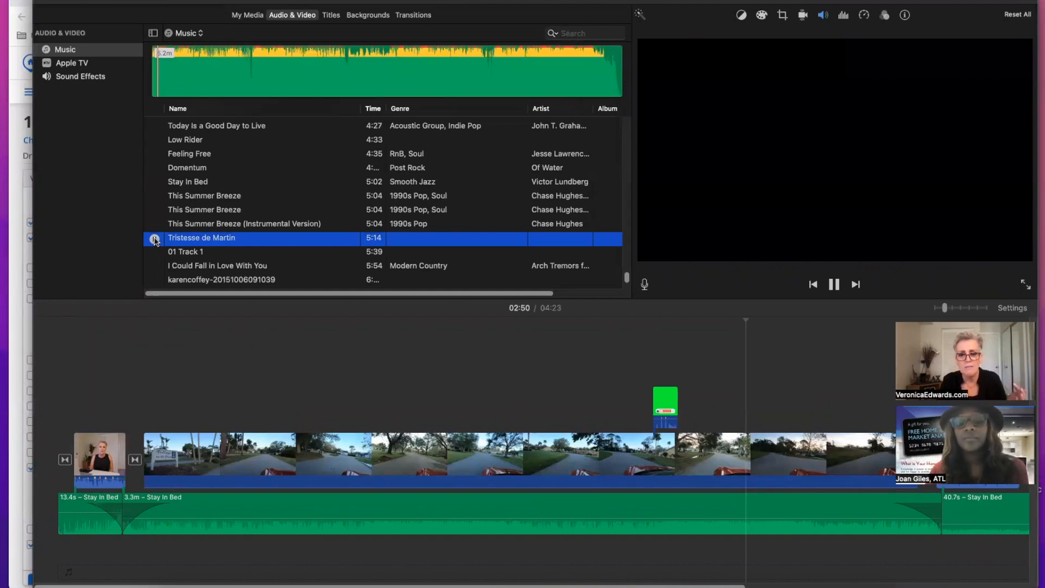
{"action": "left_click", "coordinate": [155, 240]}
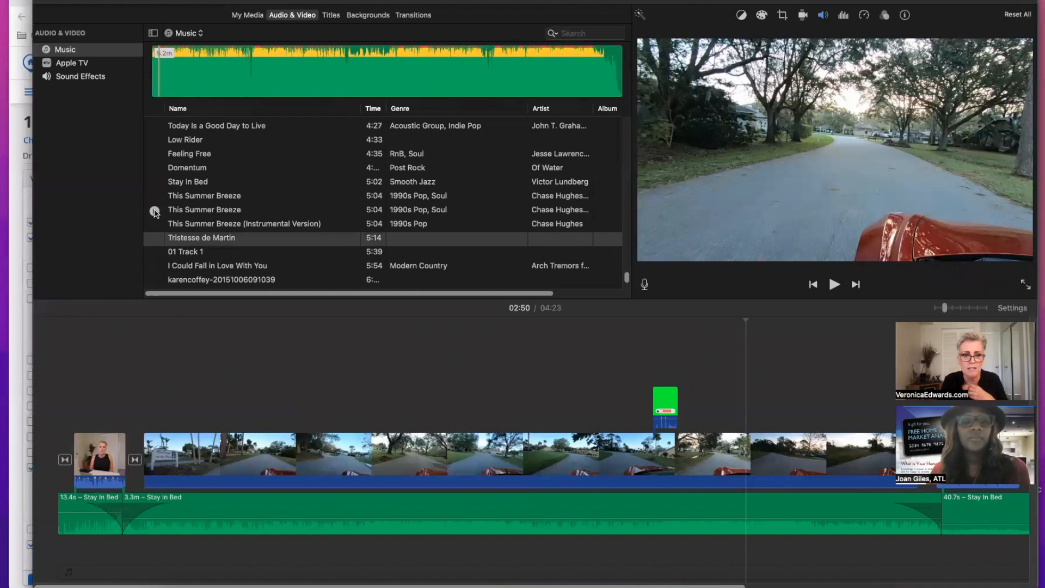
{"action": "left_click", "coordinate": [154, 211]}
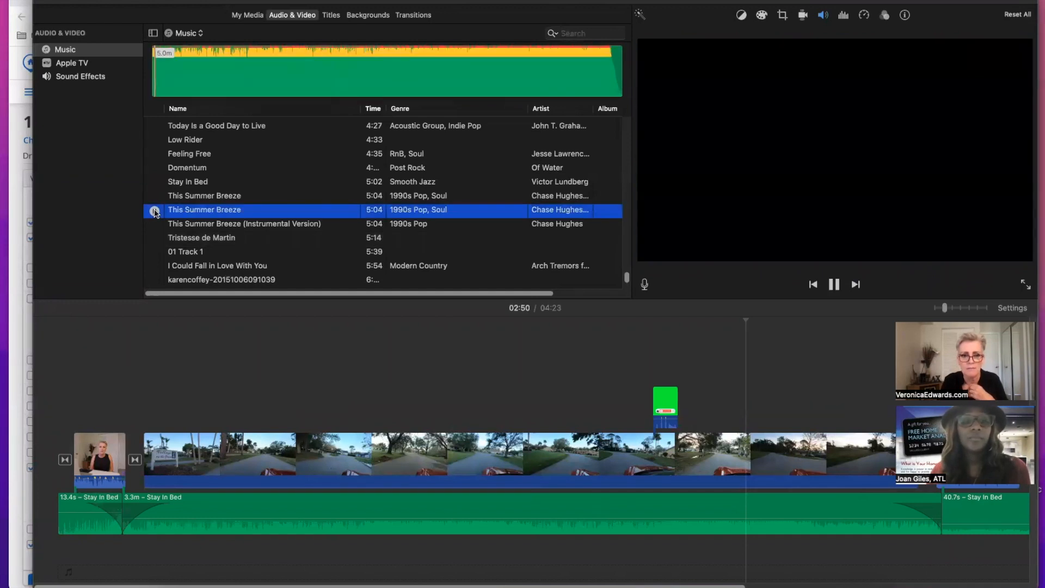
{"action": "left_click", "coordinate": [155, 212]}
{"action": "left_click", "coordinate": [326, 67]}
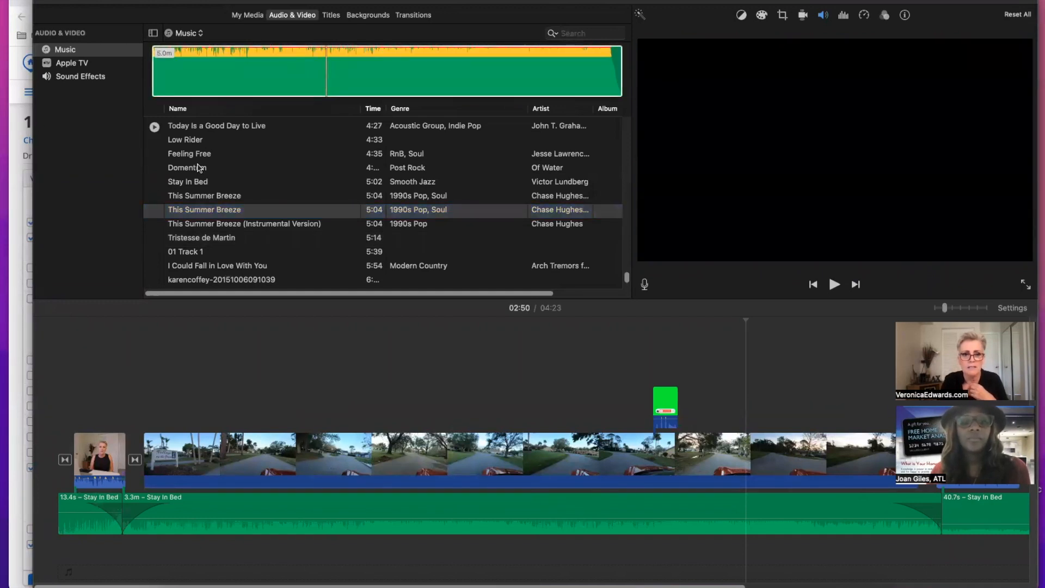
{"action": "left_click", "coordinate": [154, 212]}
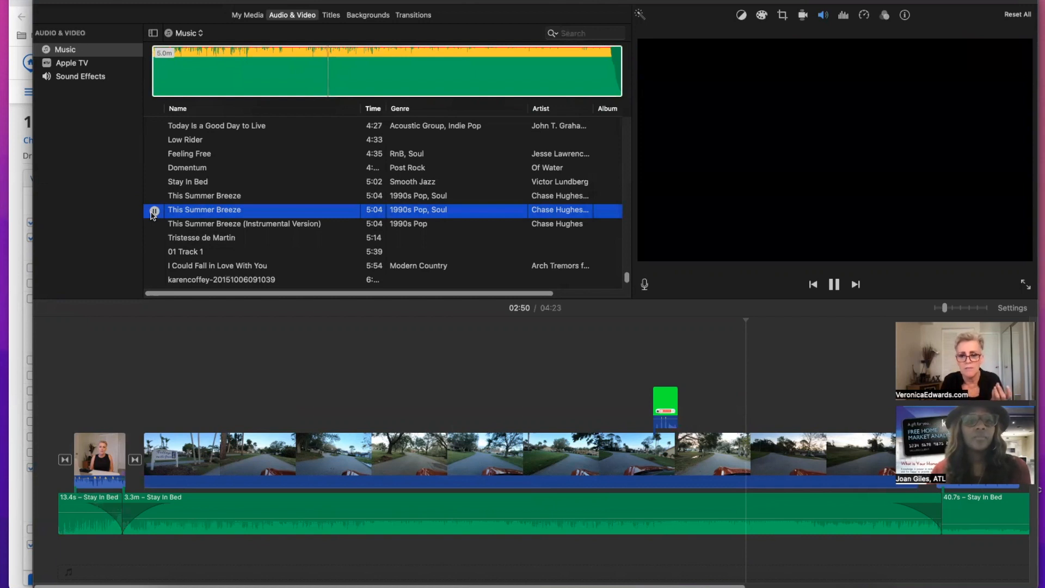
{"action": "left_click", "coordinate": [154, 211]}
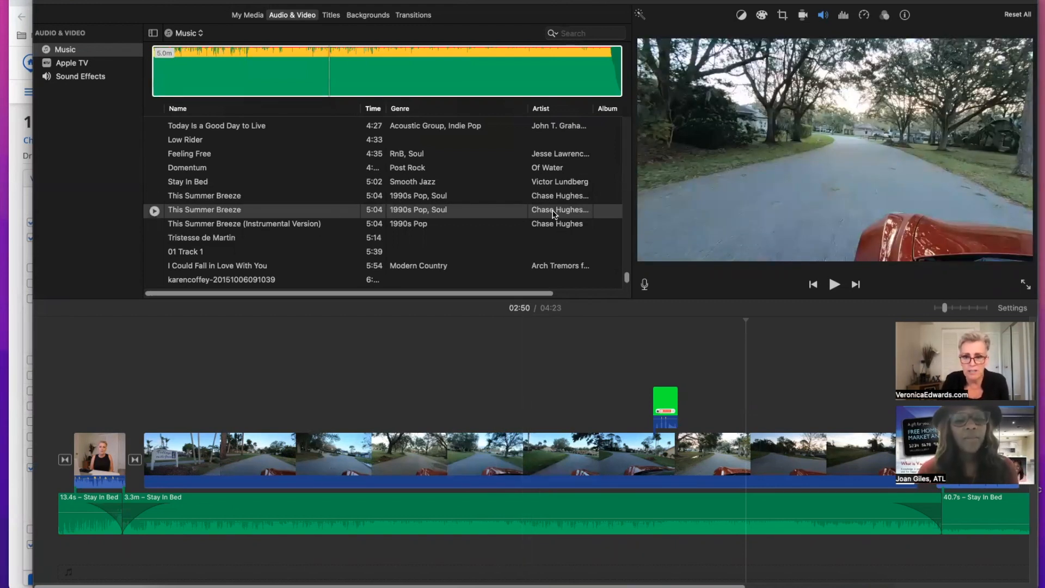
Find the Stay In Bed smooth jazz track in the music library and select it.
{"action": "scroll", "coordinate": [576, 204], "scroll_direction": "up", "scroll_amount": 3}
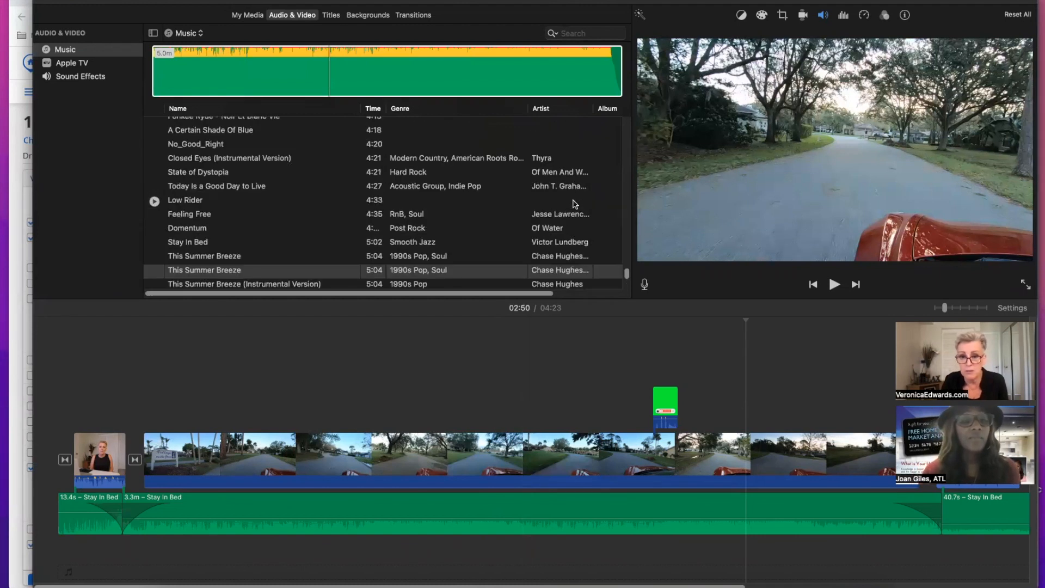
{"action": "left_click", "coordinate": [546, 232]}
{"action": "left_click", "coordinate": [546, 243]}
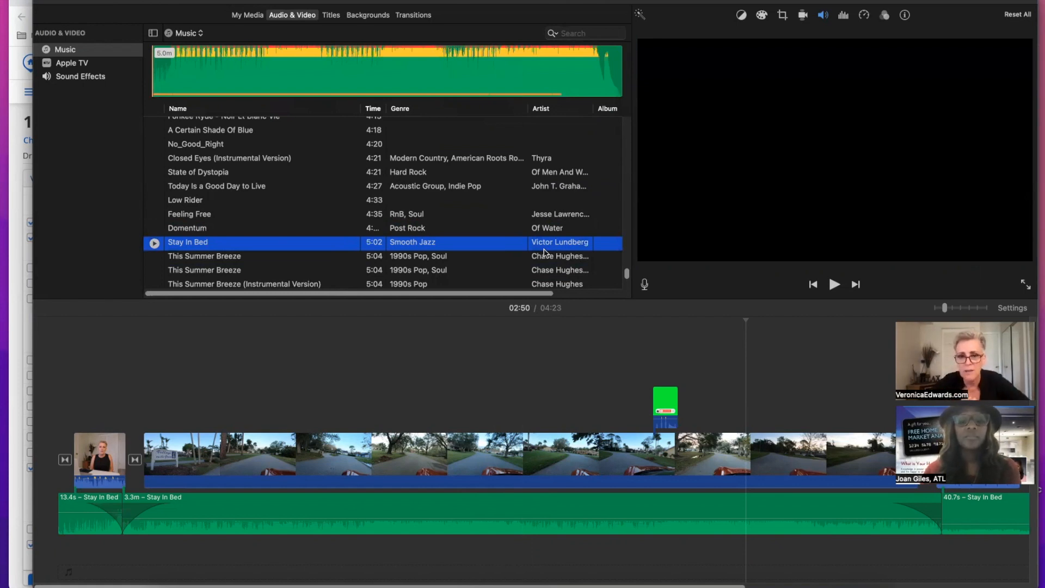
Search the music library for "piano" and preview Jamais perdu and Happy Birthday (Piano Version).
{"action": "left_click", "coordinate": [602, 36]}
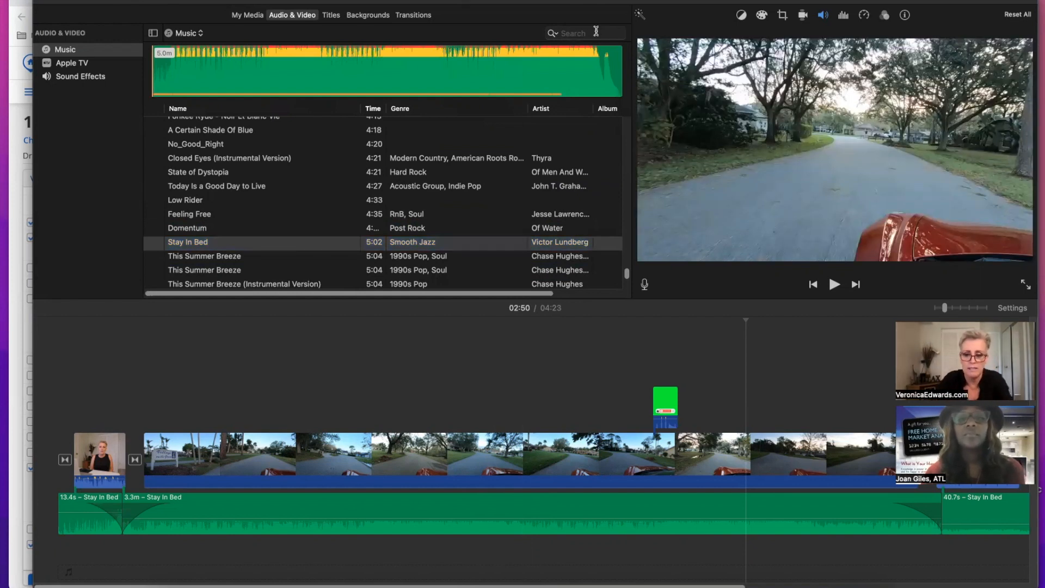
{"action": "key", "text": "super+b"}
{"action": "left_click", "coordinate": [596, 32]}
{"action": "type", "text": "piano"}
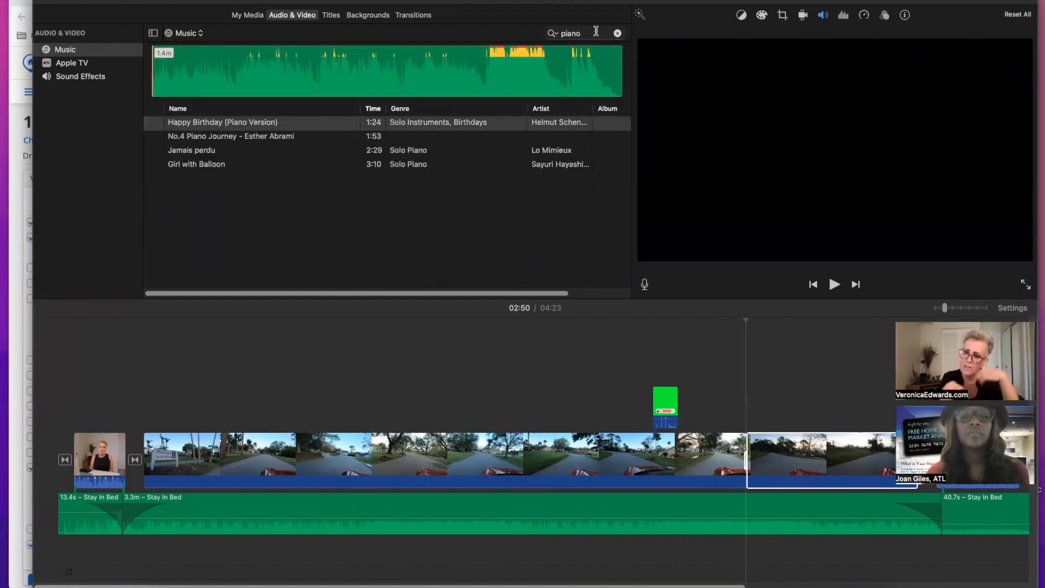
{"action": "mouse_move", "coordinate": [158, 168]}
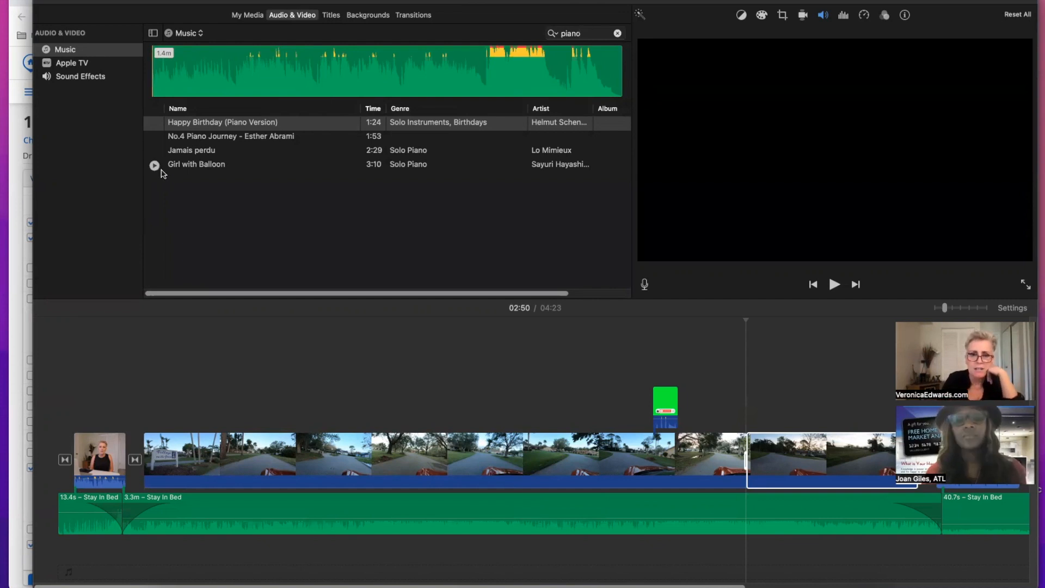
{"action": "left_click", "coordinate": [155, 151]}
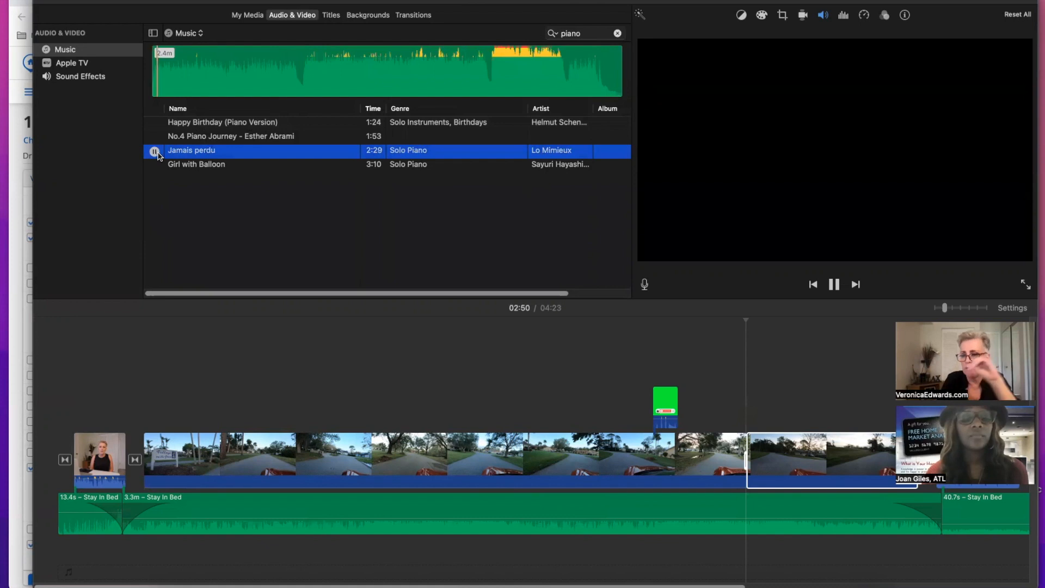
{"action": "left_click", "coordinate": [156, 151]}
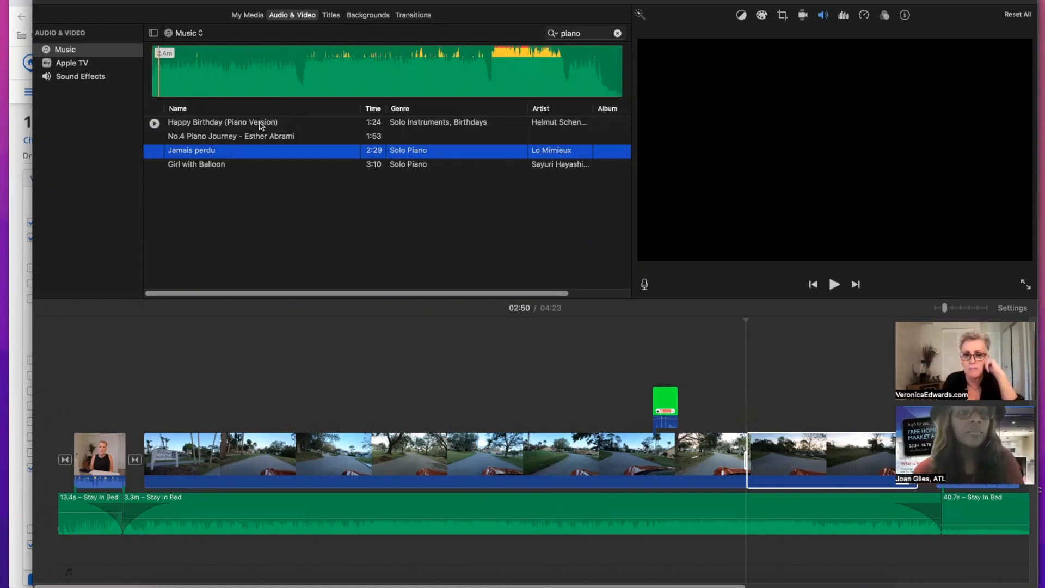
{"action": "left_click", "coordinate": [155, 124]}
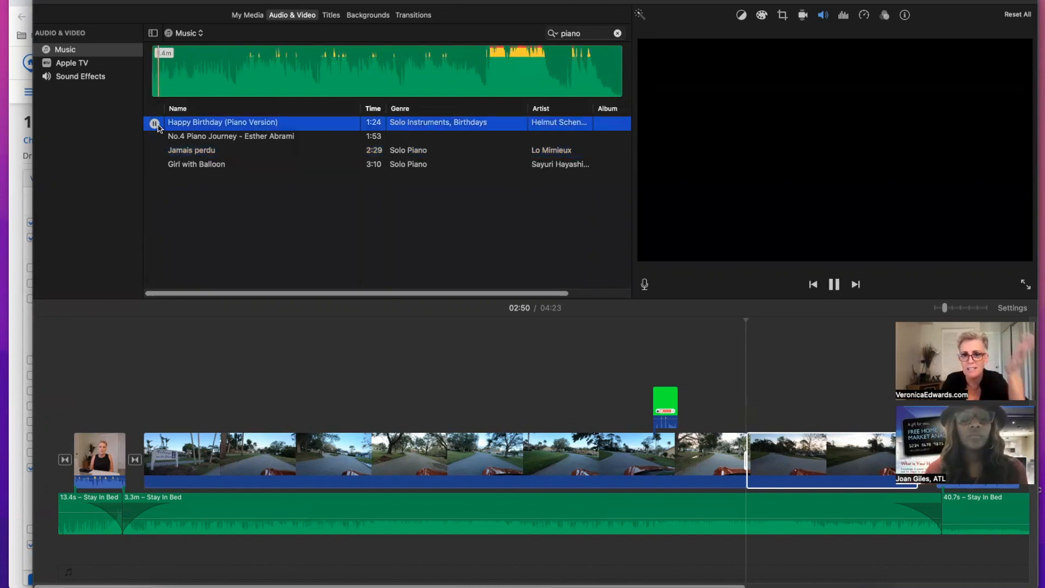
{"action": "left_click", "coordinate": [155, 125]}
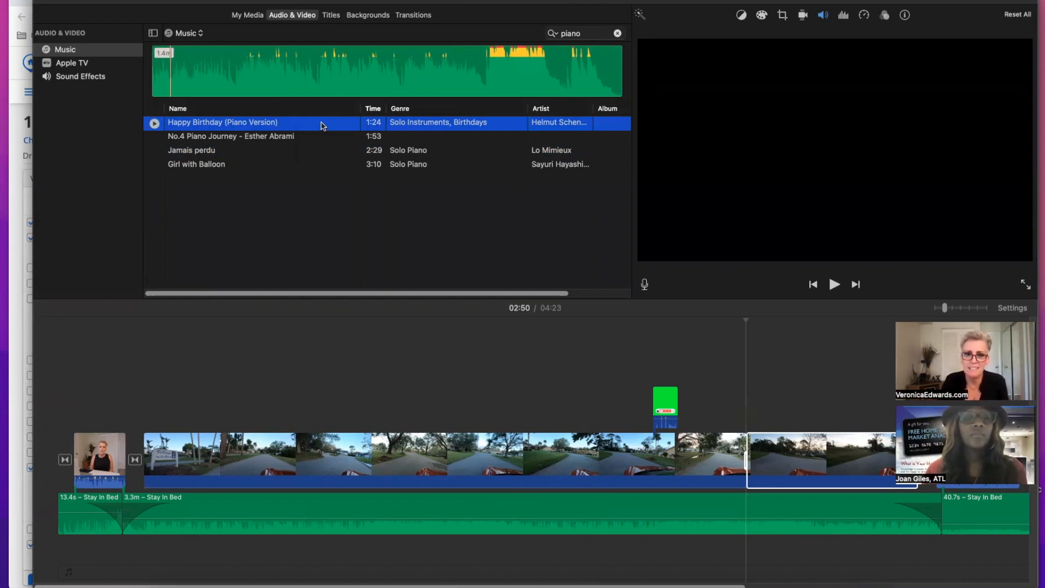
Clear the music search, select the At 2AM track and browse the genres of the tracks around two minutes long.
{"action": "left_click", "coordinate": [618, 33]}
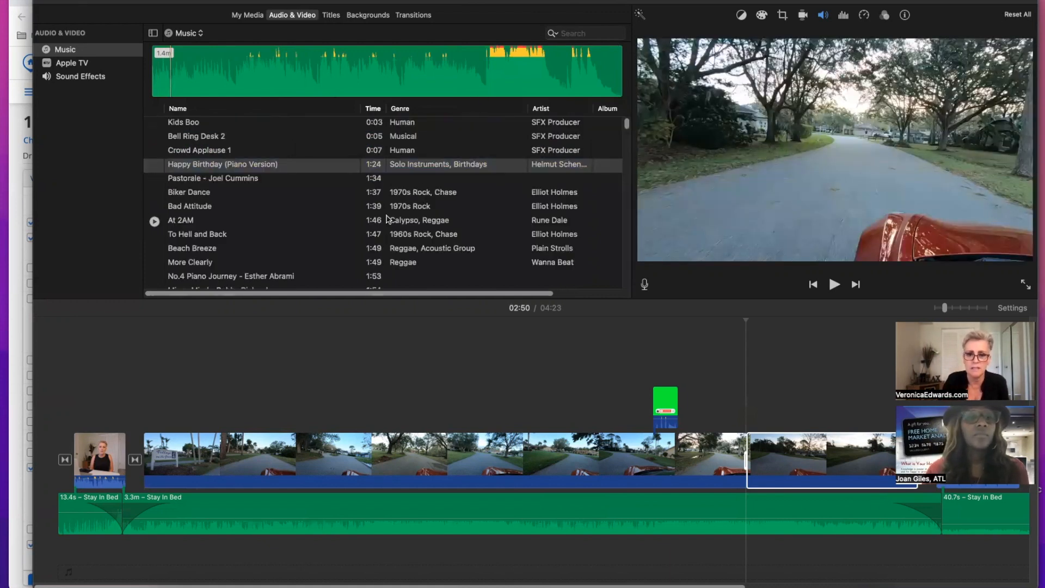
{"action": "left_click", "coordinate": [420, 224]}
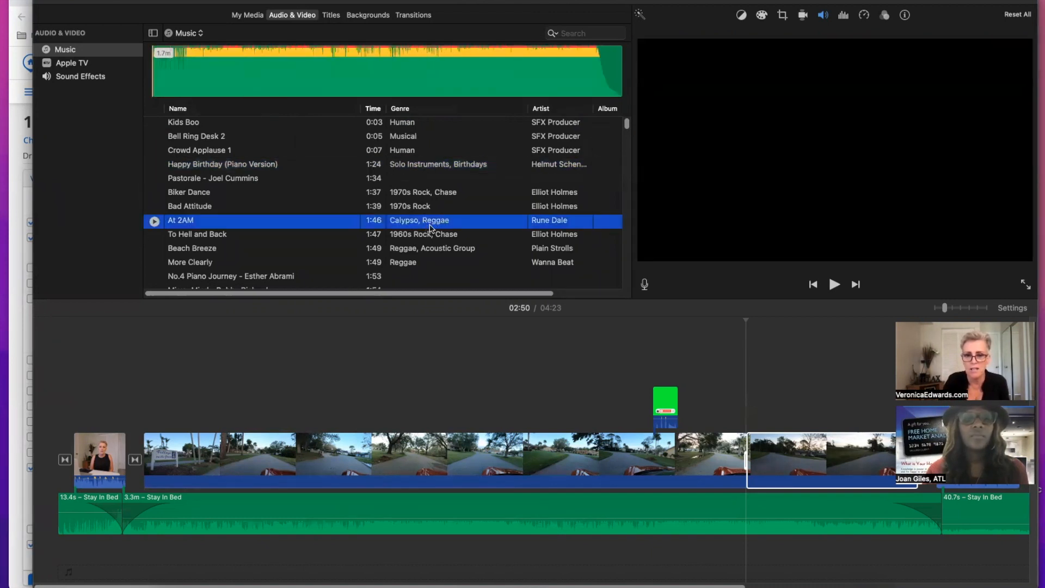
{"action": "scroll", "coordinate": [436, 240], "scroll_direction": "down", "scroll_amount": 4}
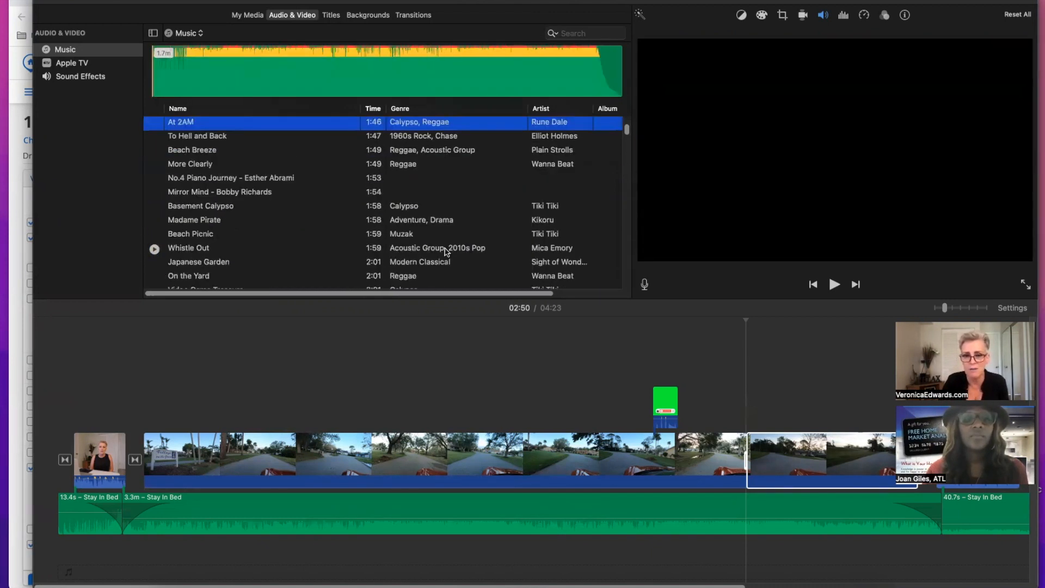
{"action": "scroll", "coordinate": [437, 272], "scroll_direction": "down", "scroll_amount": 3}
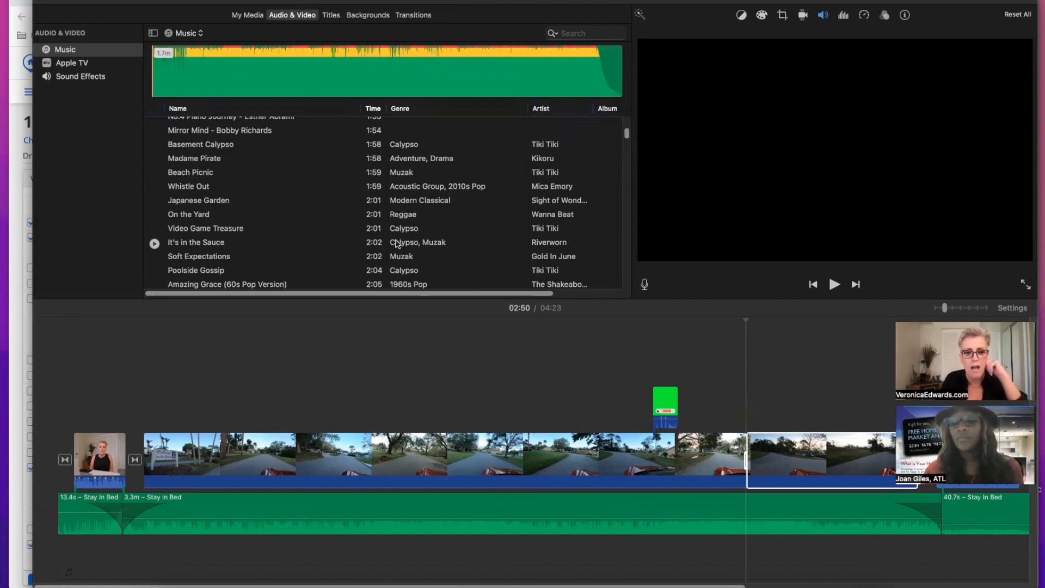
{"action": "scroll", "coordinate": [409, 294], "scroll_direction": "down", "scroll_amount": 1}
{"action": "scroll", "coordinate": [414, 272], "scroll_direction": "down", "scroll_amount": 5}
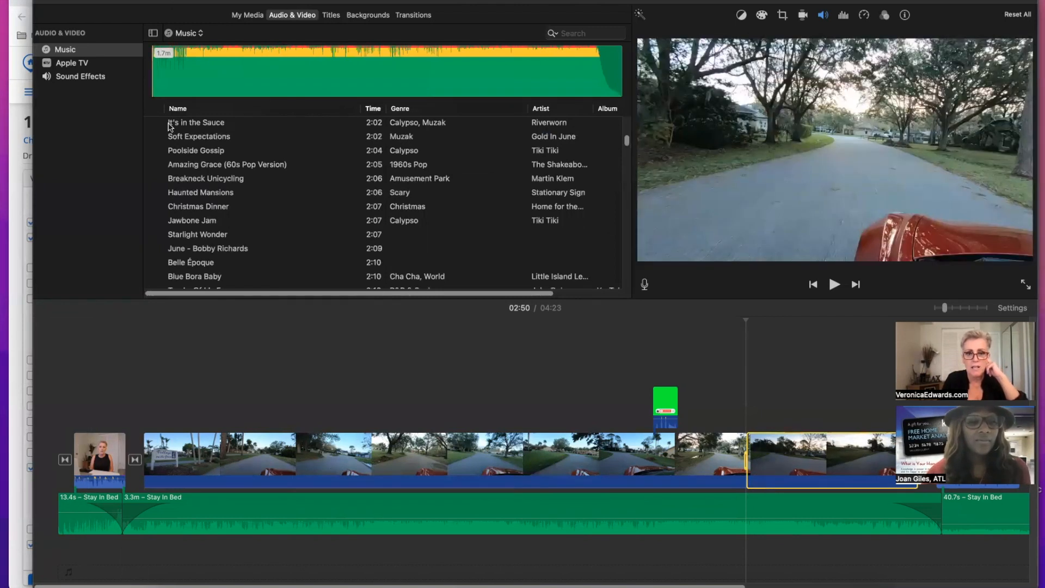
Show the Village on the Green project media and record a voiceover about 9.7 seconds long over the ride footage, starting at 00:54.
{"action": "left_click", "coordinate": [243, 16]}
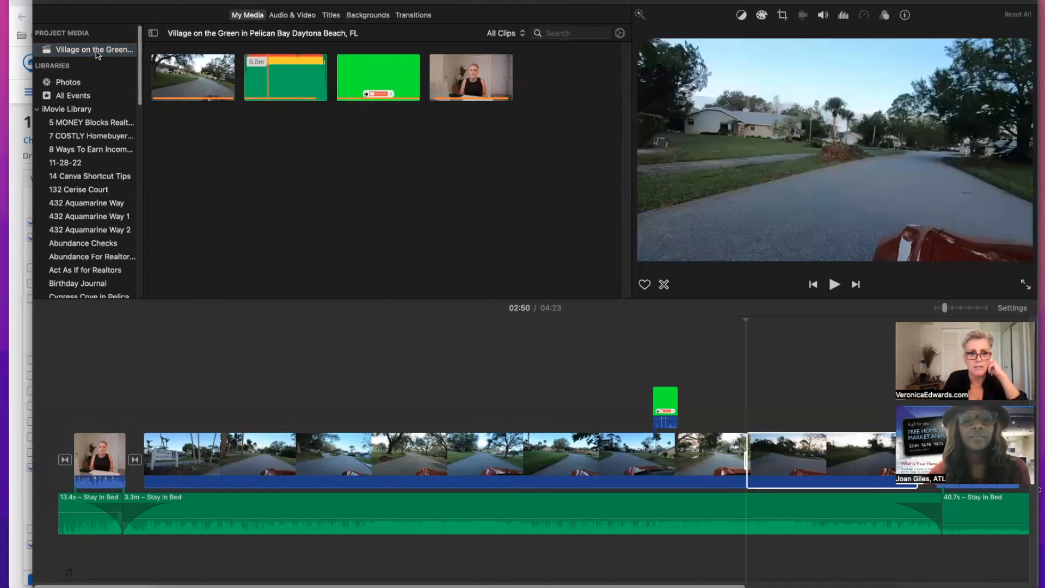
{"action": "left_click", "coordinate": [97, 53]}
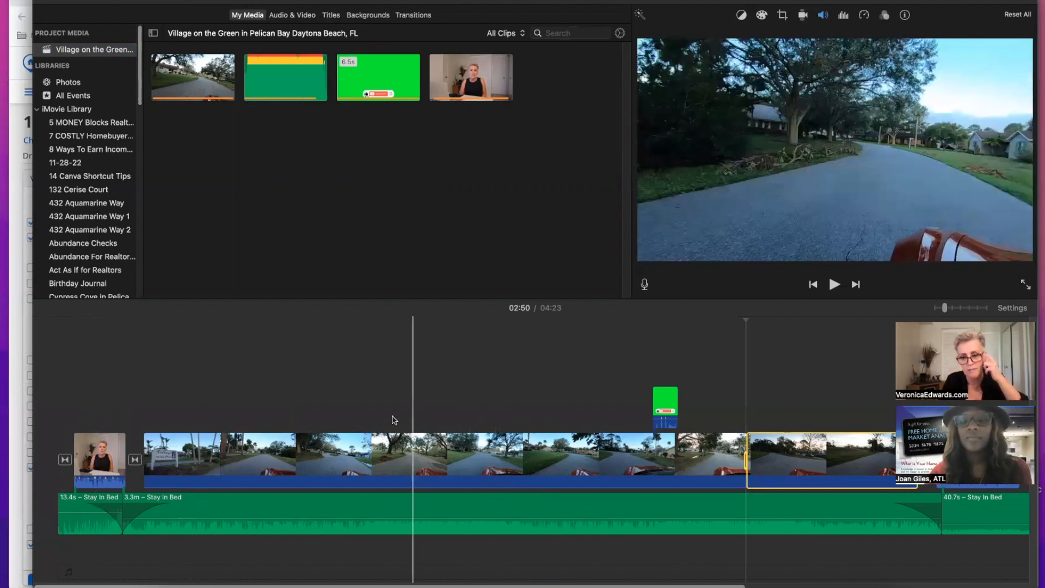
{"action": "left_click_drag", "start_coordinate": [715, 585], "coordinate": [743, 581]}
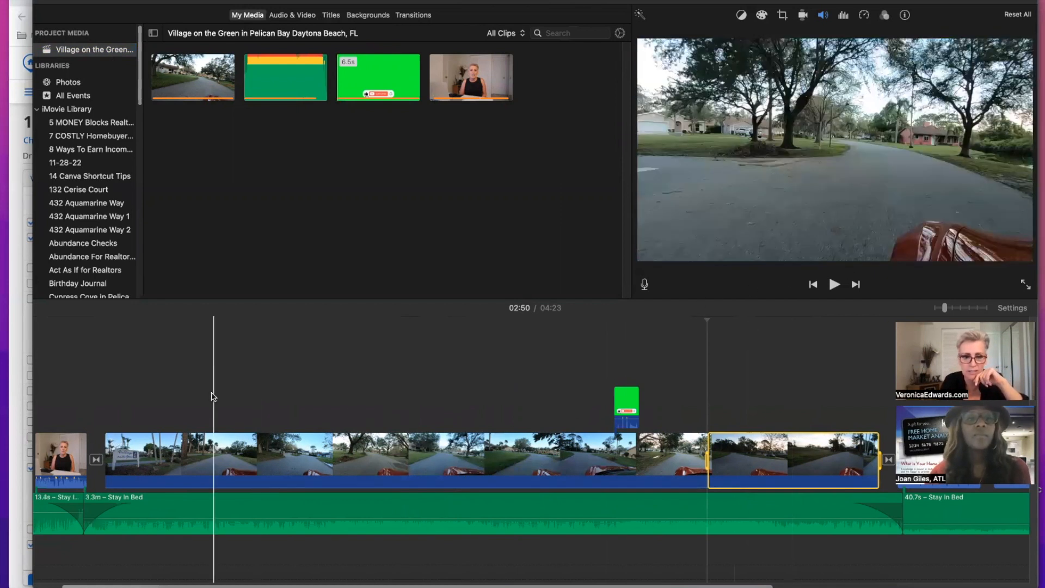
{"action": "left_click", "coordinate": [209, 404]}
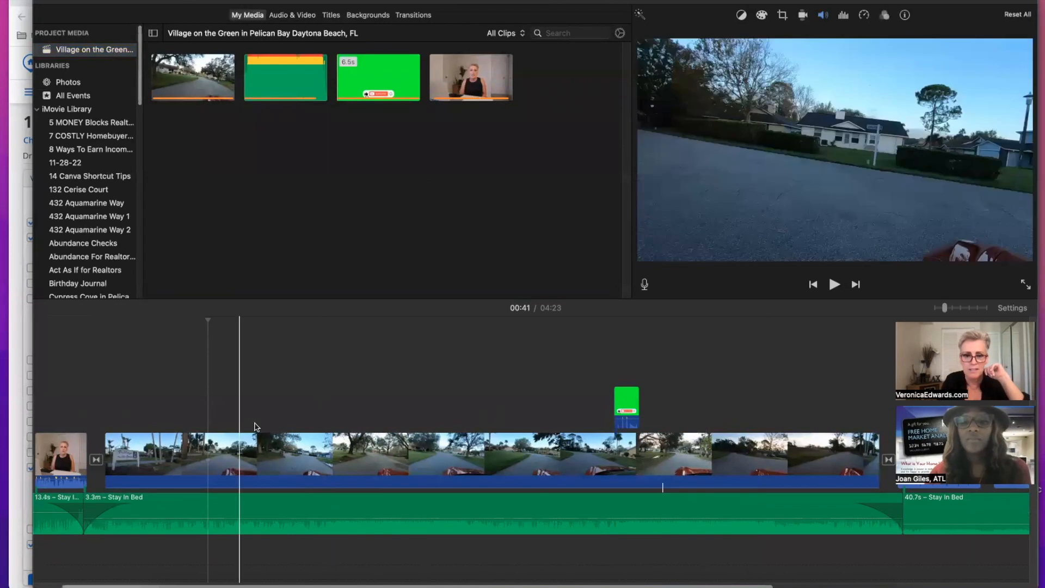
{"action": "left_click", "coordinate": [258, 455]}
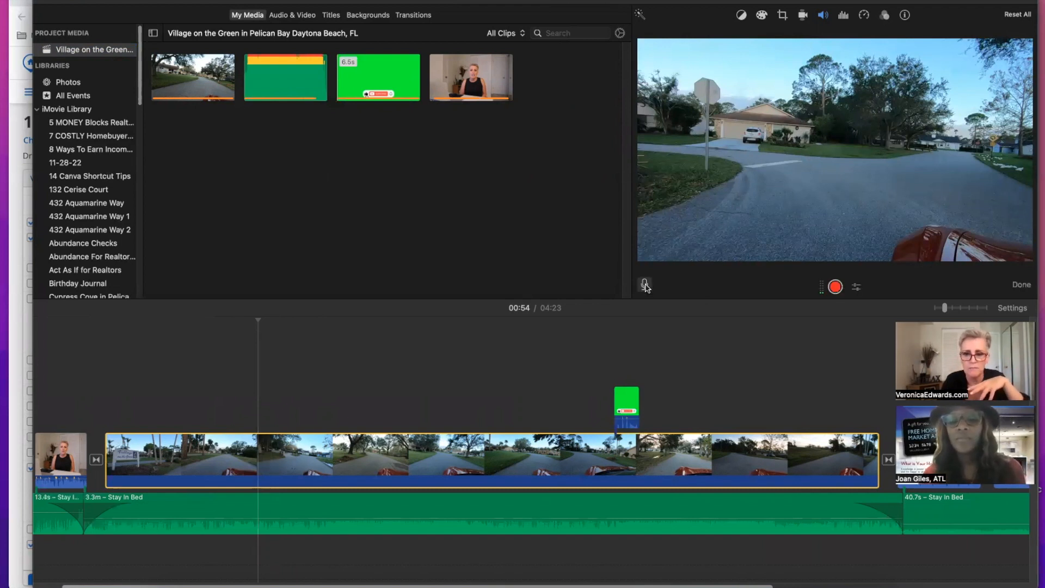
{"action": "left_click", "coordinate": [836, 287]}
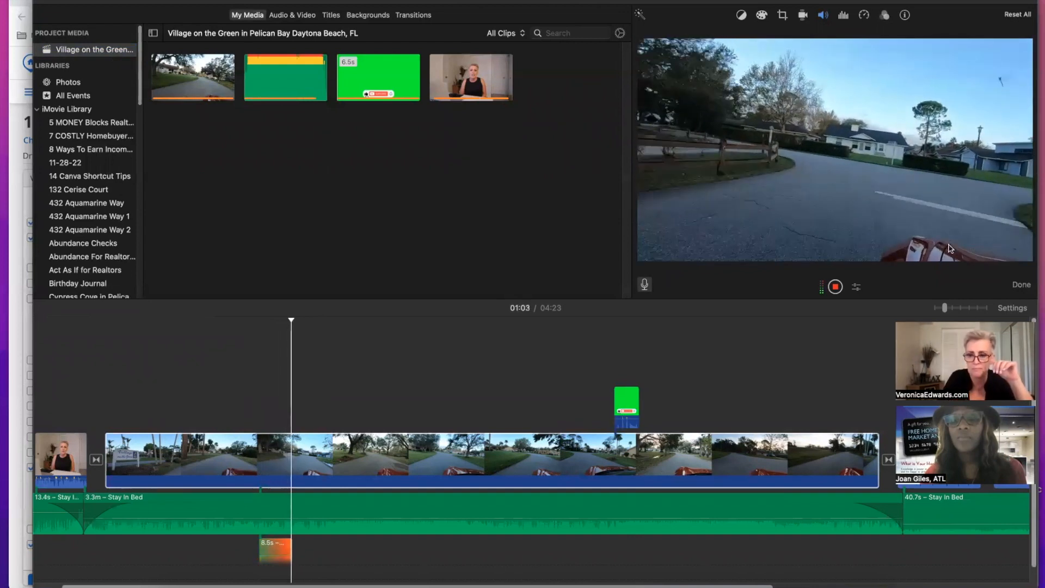
{"action": "left_click", "coordinate": [836, 287]}
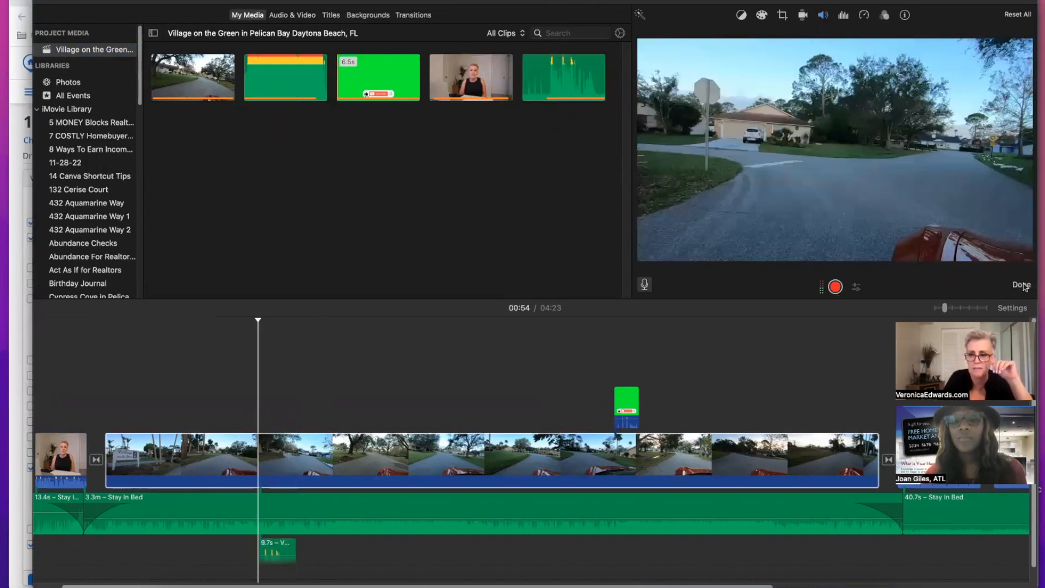
Close voiceover recording and play the timeline back from just before the recorded voiceover.
{"action": "left_click", "coordinate": [493, 468]}
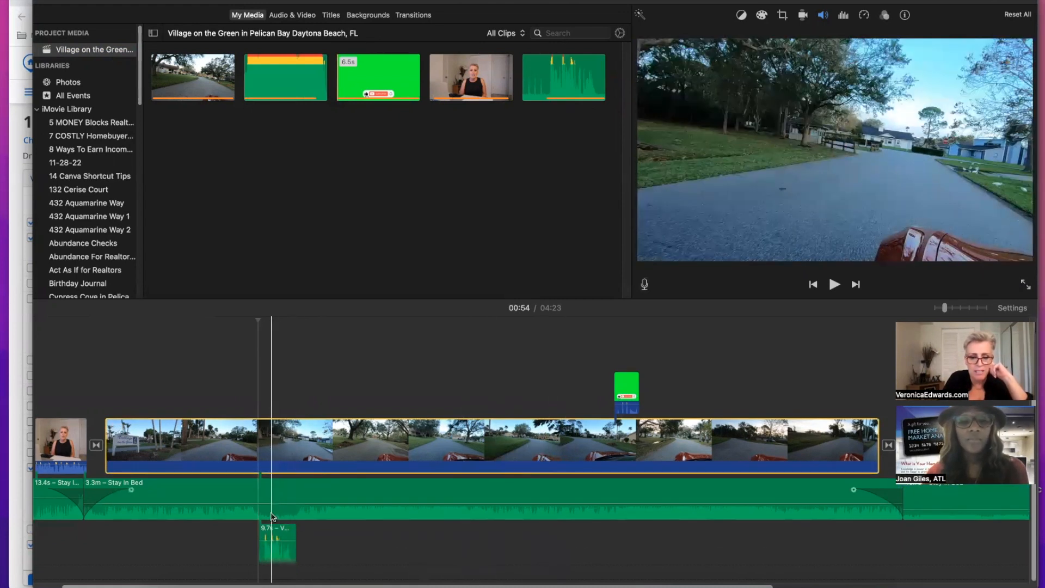
{"action": "left_click", "coordinate": [255, 392]}
{"action": "key", "text": "space"}
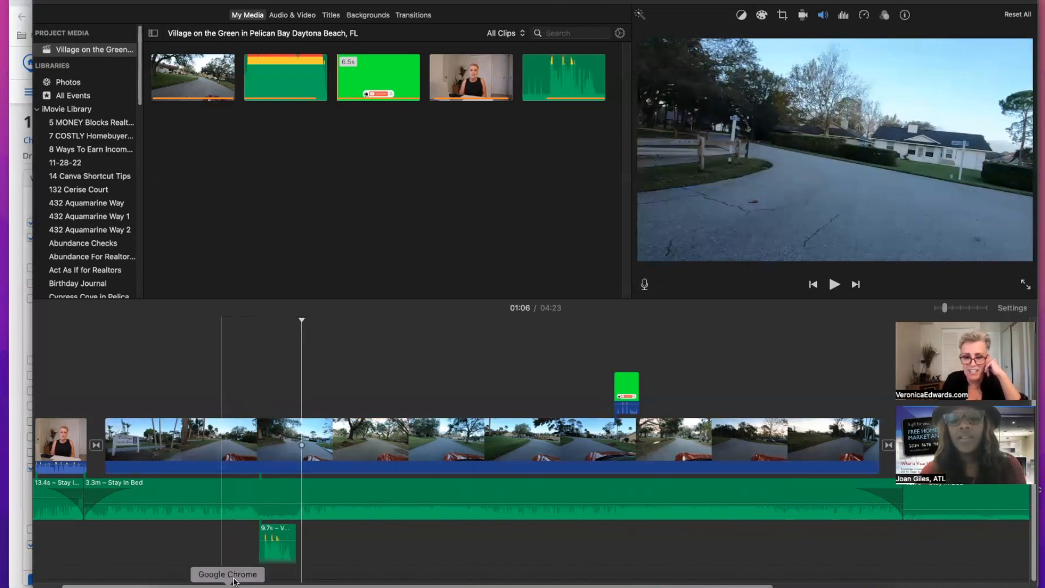
Delete the voiceover clip from the timeline and restore it by undoing the deletion.
{"action": "left_click", "coordinate": [279, 548]}
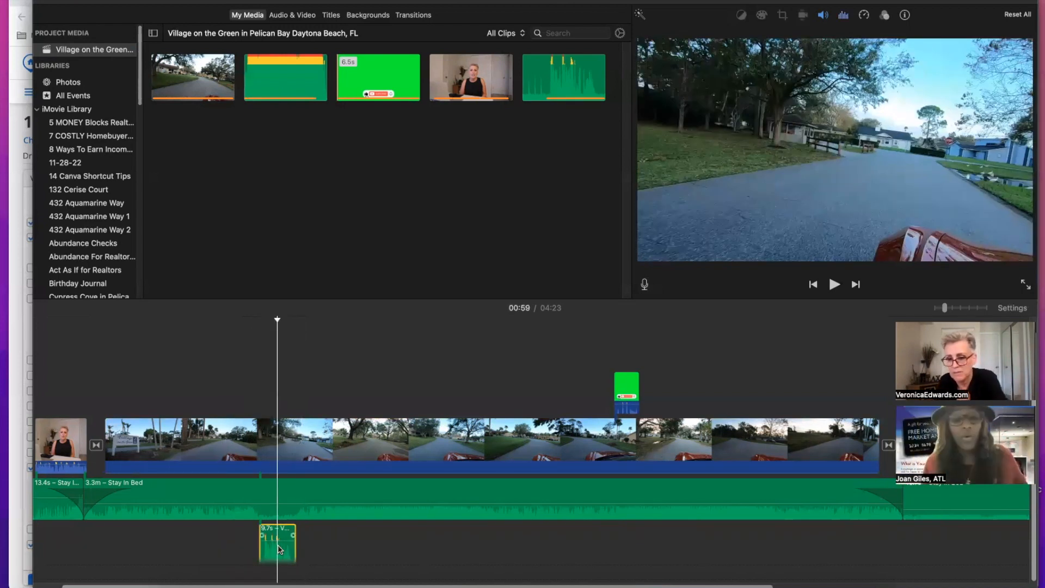
{"action": "key", "text": "Delete"}
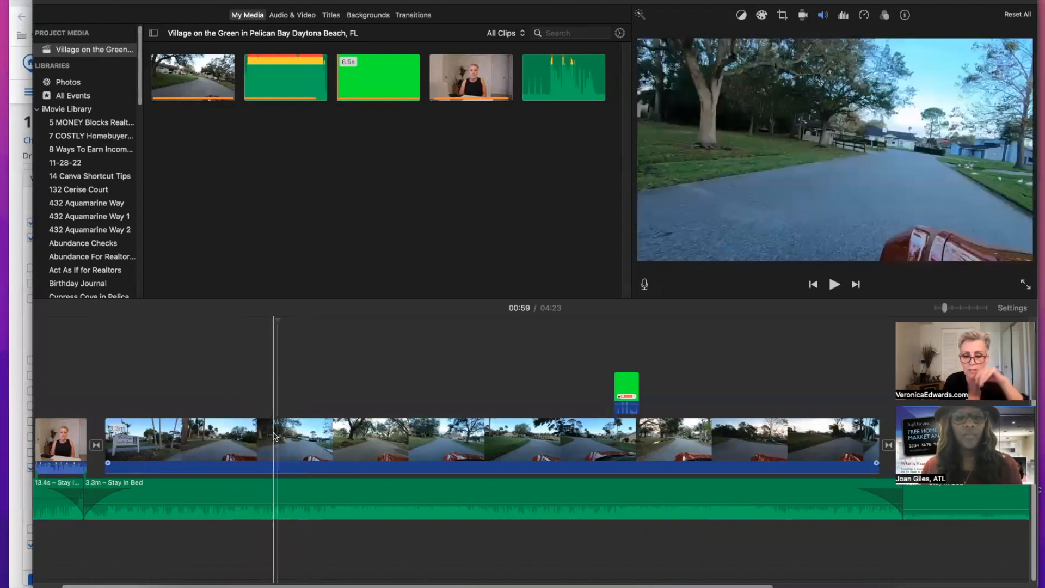
{"action": "left_click", "coordinate": [95, 1]}
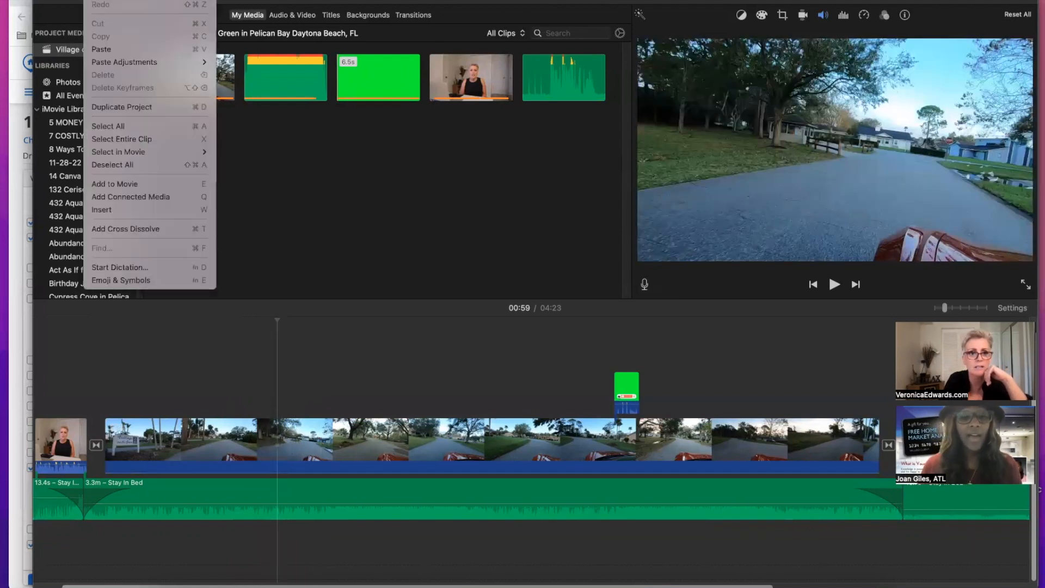
{"action": "left_click", "coordinate": [128, 49]}
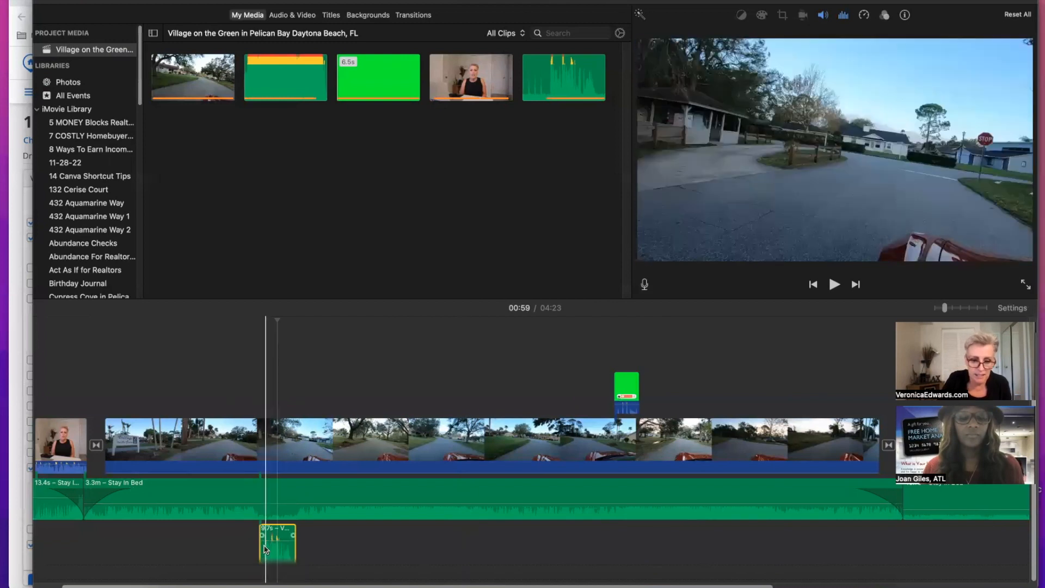
Trim both ends of the voiceover clip to about 9.1 seconds and delete the clip from the timeline.
{"action": "left_click_drag", "start_coordinate": [261, 541], "coordinate": [262, 540]}
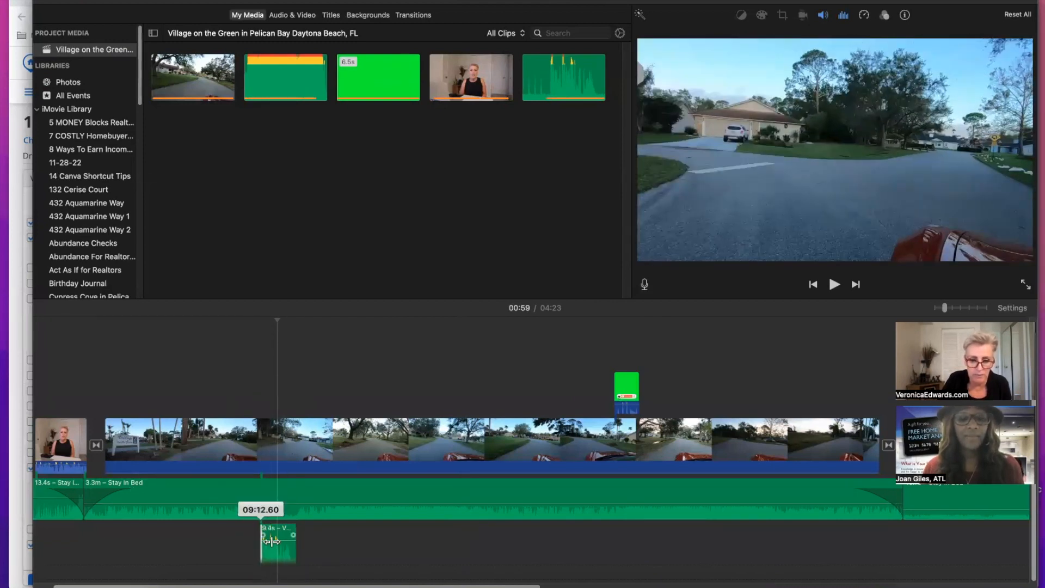
{"action": "left_click_drag", "start_coordinate": [295, 545], "coordinate": [293, 546]}
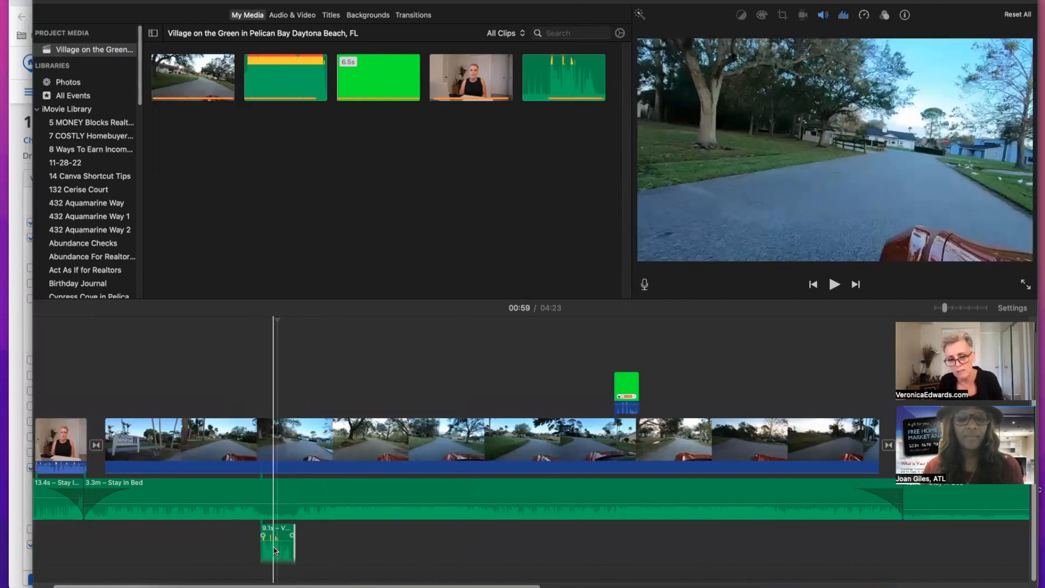
{"action": "left_click", "coordinate": [276, 550]}
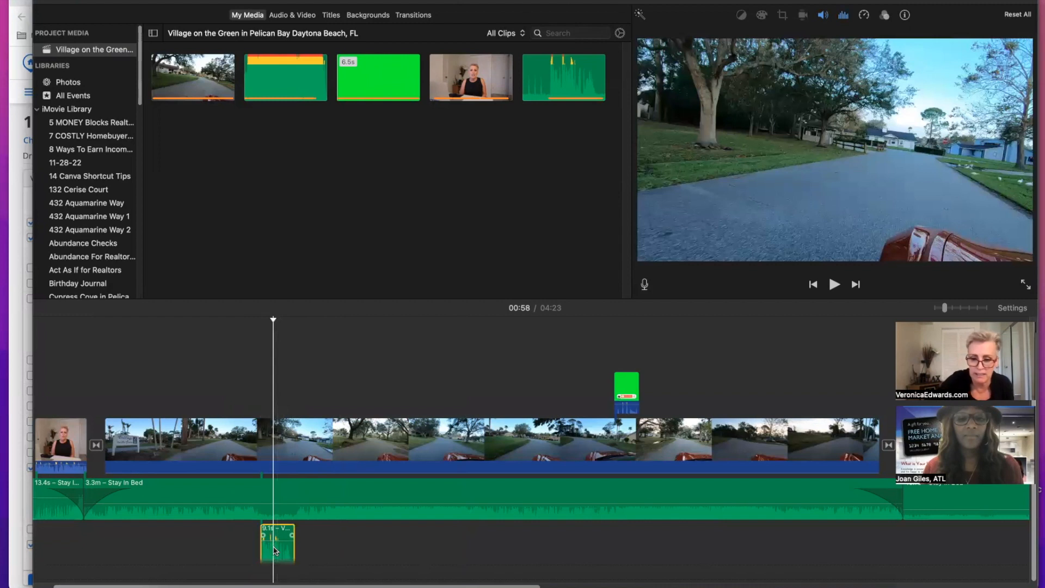
{"action": "key", "text": "Delete"}
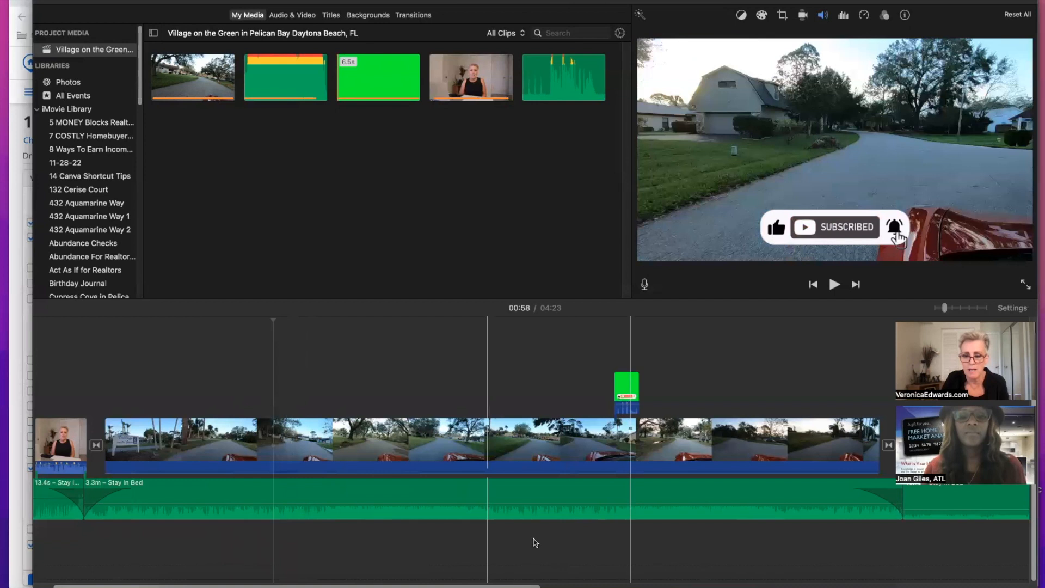
Add the red X room picture from the 5 MONEY Blocks Realtors NEED to AVOID media as a cutaway above the ride footage around 01:11.
{"action": "scroll", "coordinate": [433, 577], "scroll_direction": "right", "scroll_amount": 10}
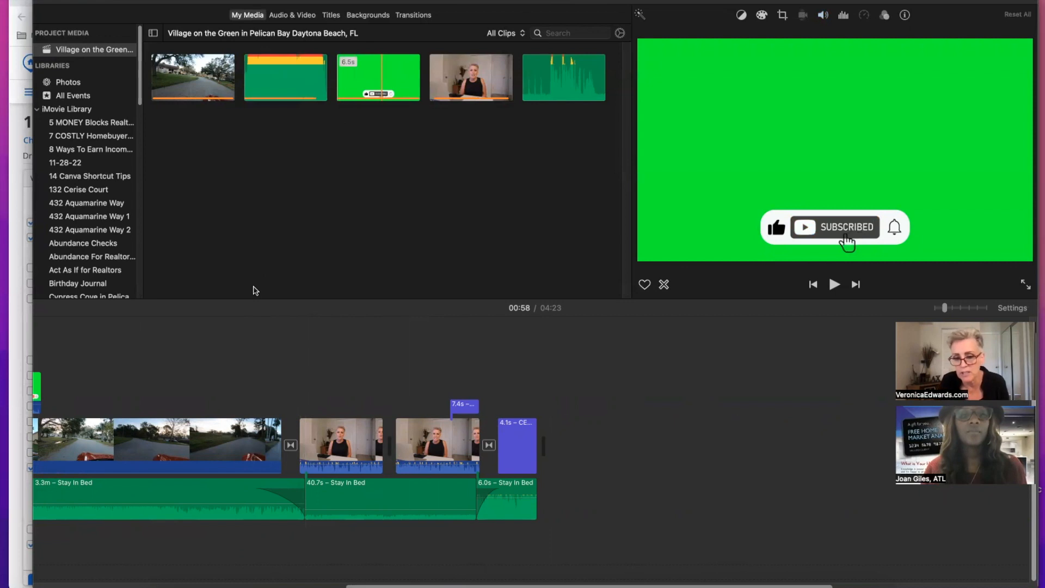
{"action": "left_click_drag", "start_coordinate": [356, 583], "coordinate": [172, 577]}
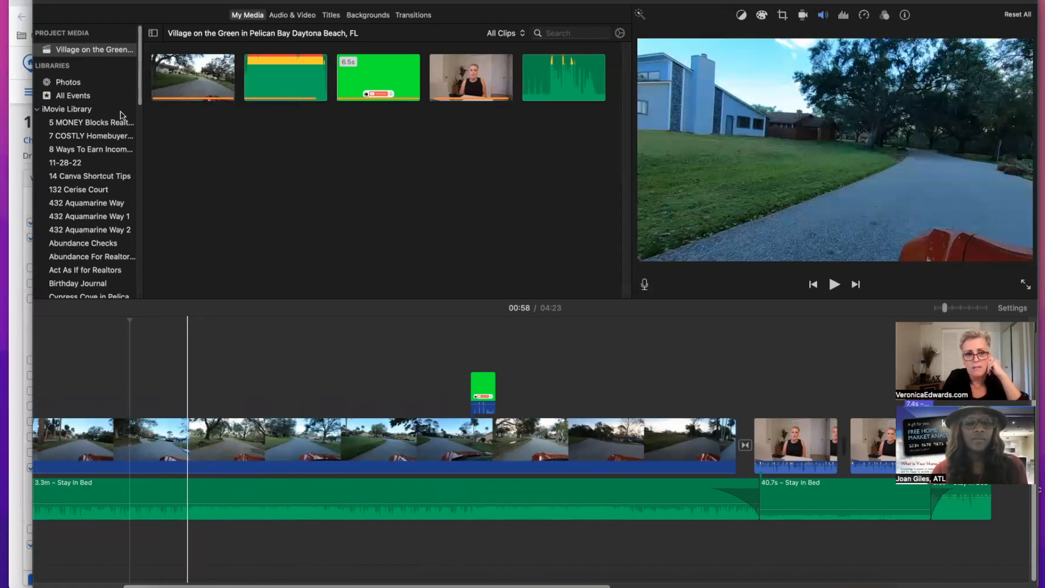
{"action": "left_click", "coordinate": [89, 123]}
{"action": "left_click", "coordinate": [278, 129]}
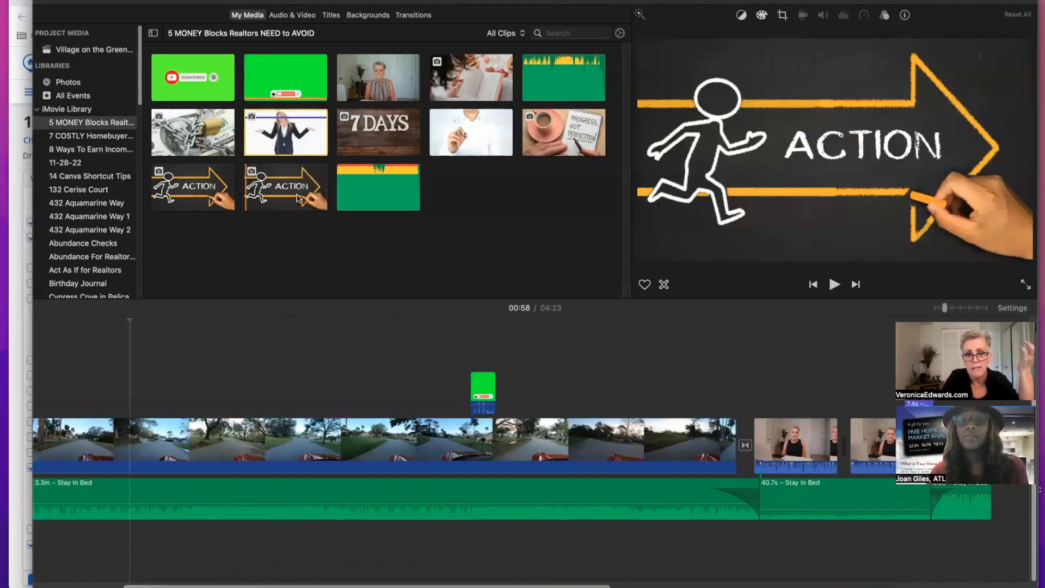
{"action": "left_click_drag", "start_coordinate": [291, 195], "coordinate": [178, 389]}
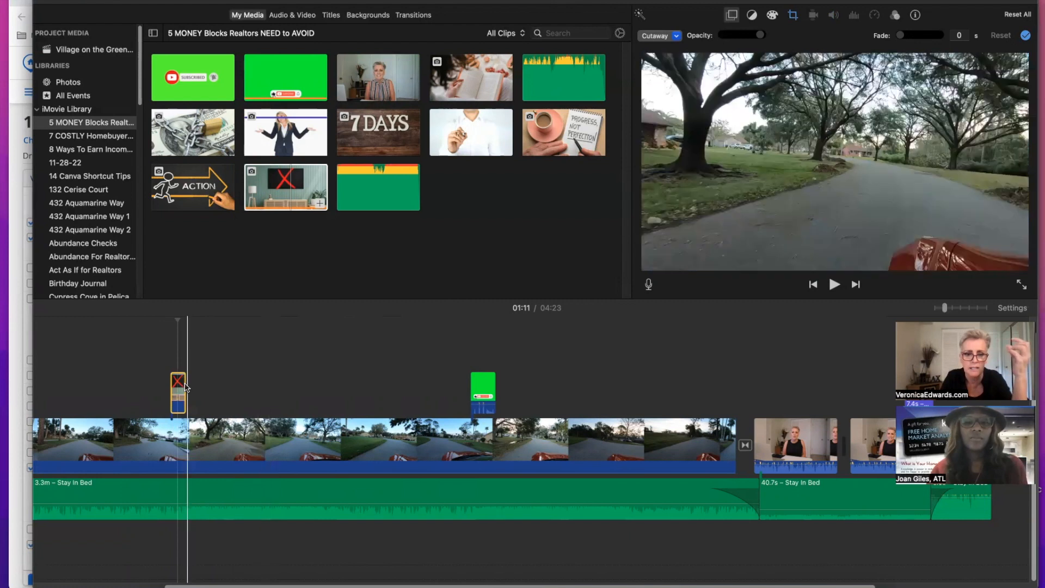
Delete the red X room picture cutaway from the timeline and show the speed settings of the ride footage clip.
{"action": "left_click", "coordinate": [179, 390]}
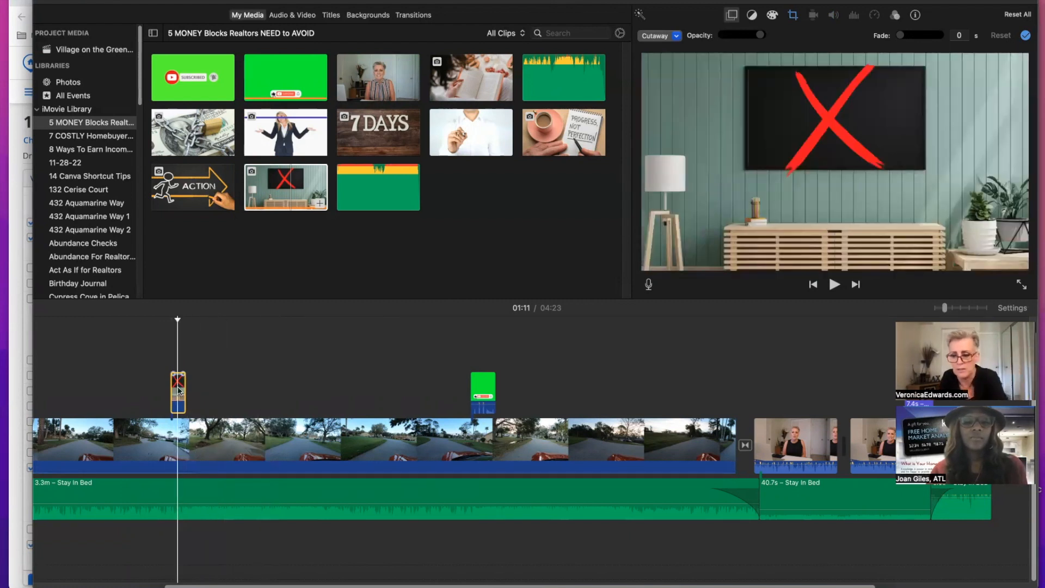
{"action": "key", "text": "Delete"}
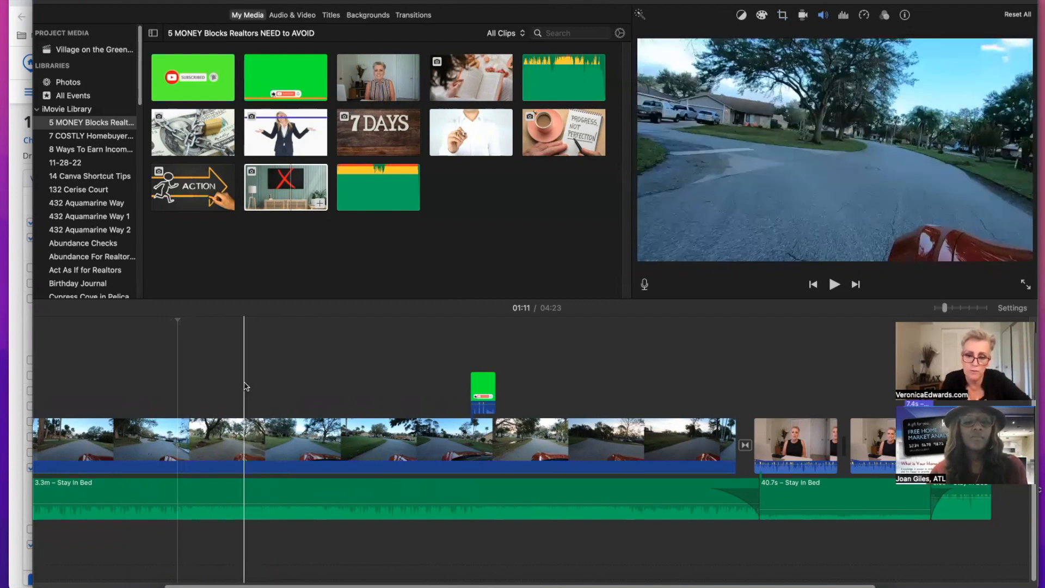
{"action": "left_click", "coordinate": [440, 441]}
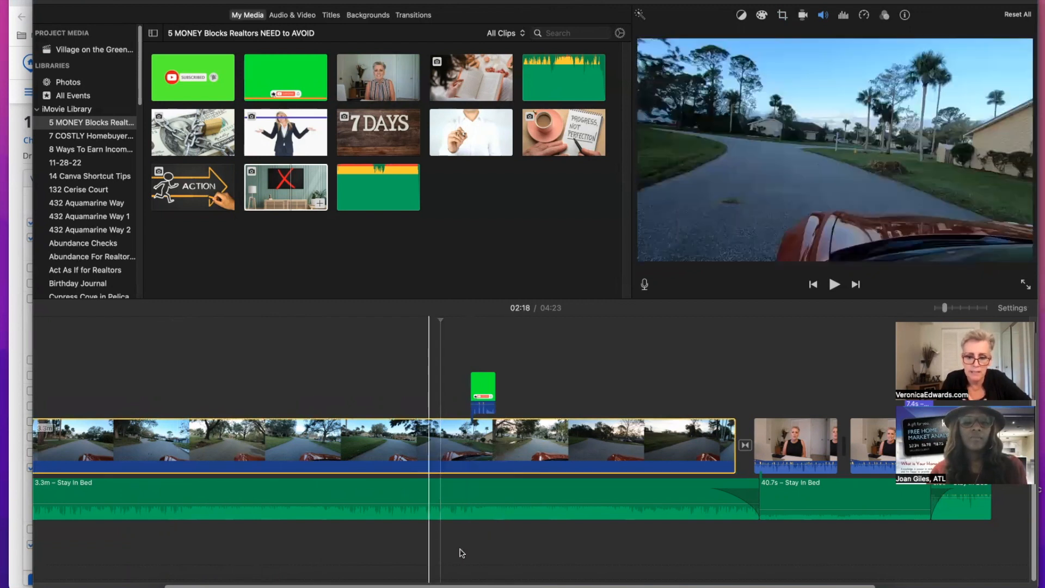
{"action": "left_click", "coordinate": [865, 15]}
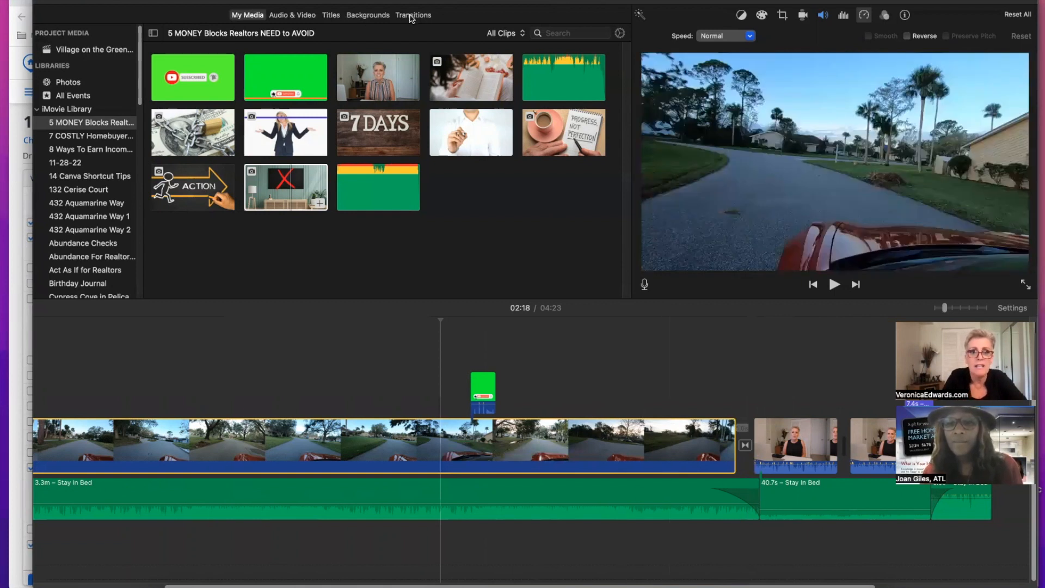
Look through the available titles, backgrounds and transitions.
{"action": "left_click", "coordinate": [288, 17]}
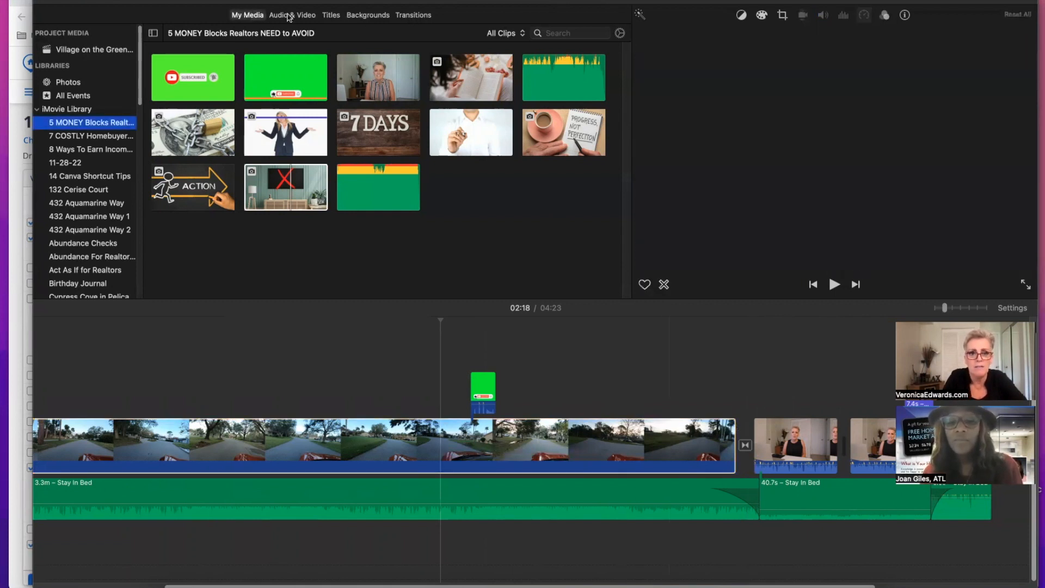
{"action": "left_click", "coordinate": [330, 17]}
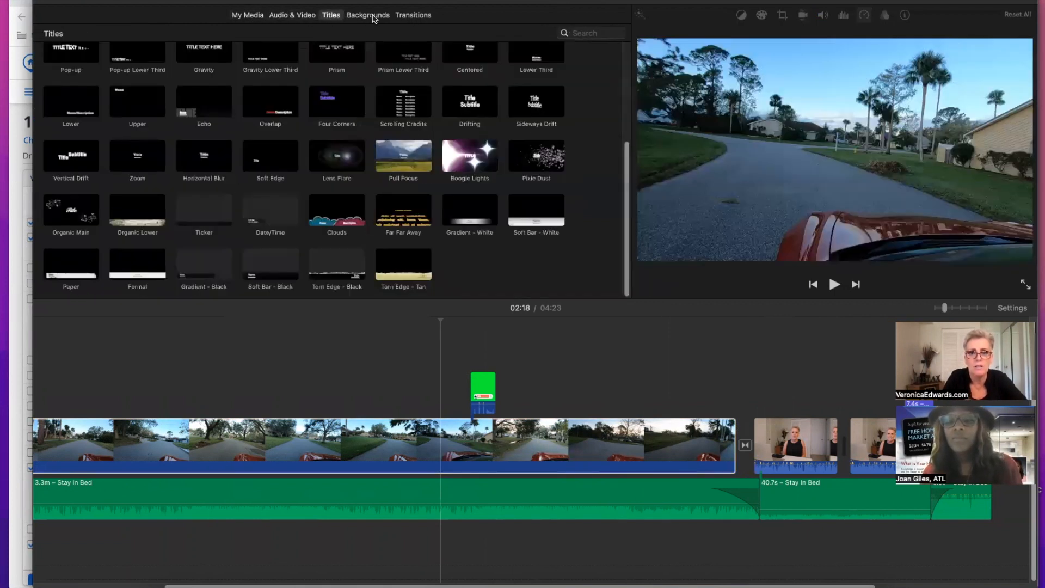
{"action": "left_click", "coordinate": [374, 18]}
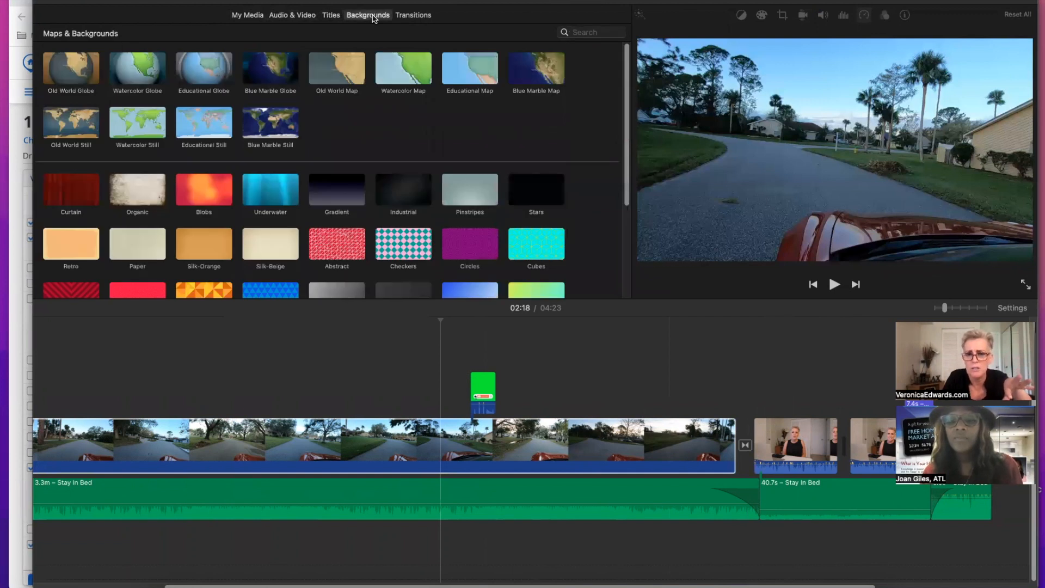
{"action": "left_click", "coordinate": [406, 18]}
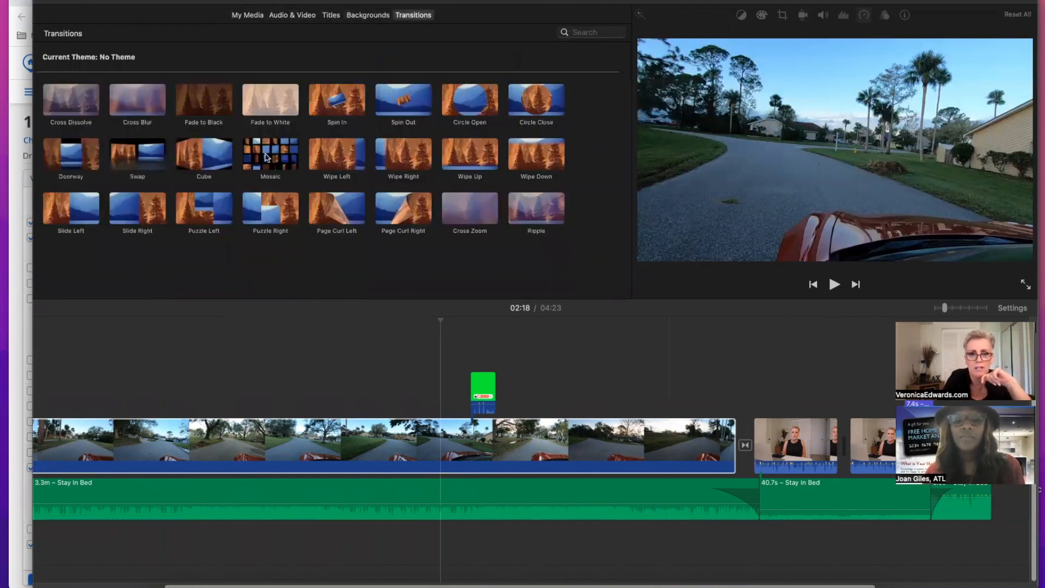
Add a Spin Out transition between the two talking clips around 03:56 and delete it again.
{"action": "left_click", "coordinate": [744, 446]}
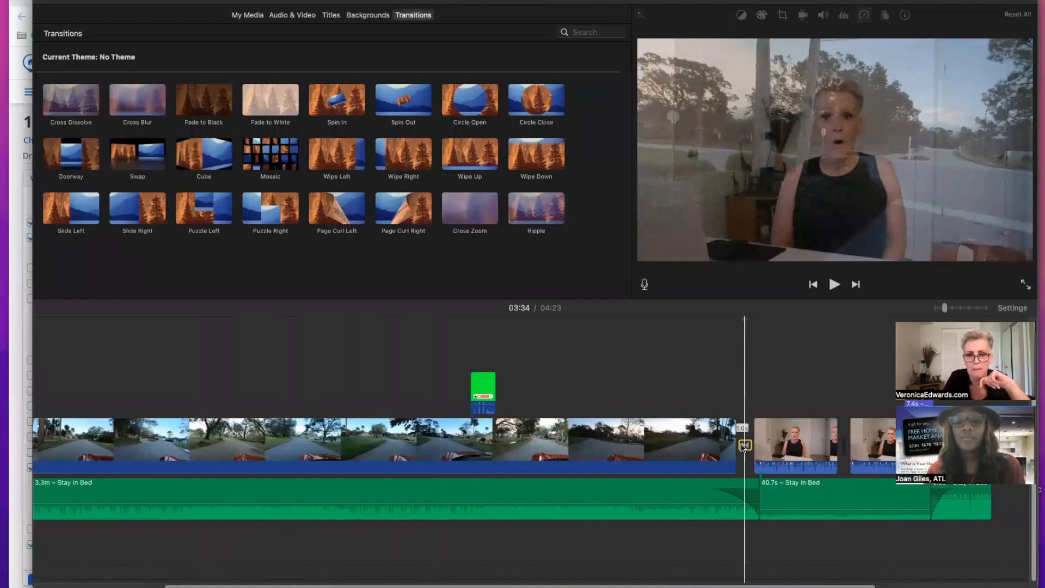
{"action": "left_click_drag", "start_coordinate": [419, 121], "coordinate": [837, 441]}
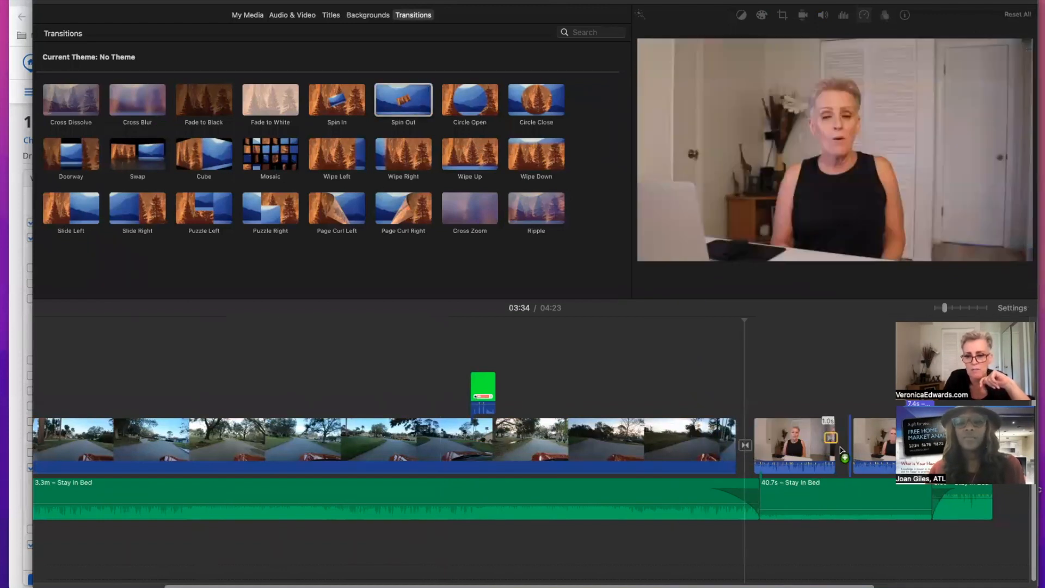
{"action": "left_click", "coordinate": [835, 401]}
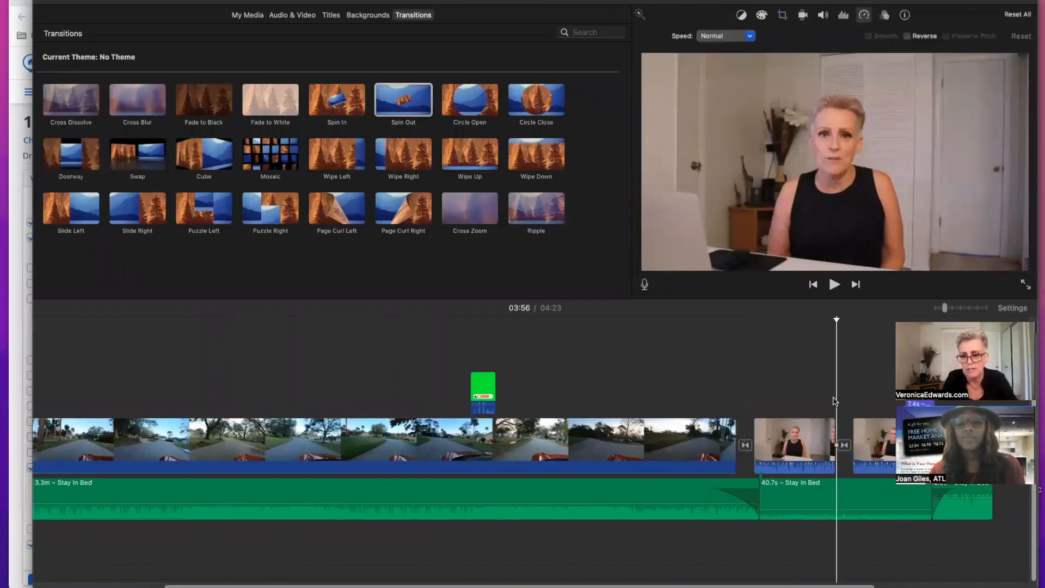
{"action": "left_click", "coordinate": [846, 445]}
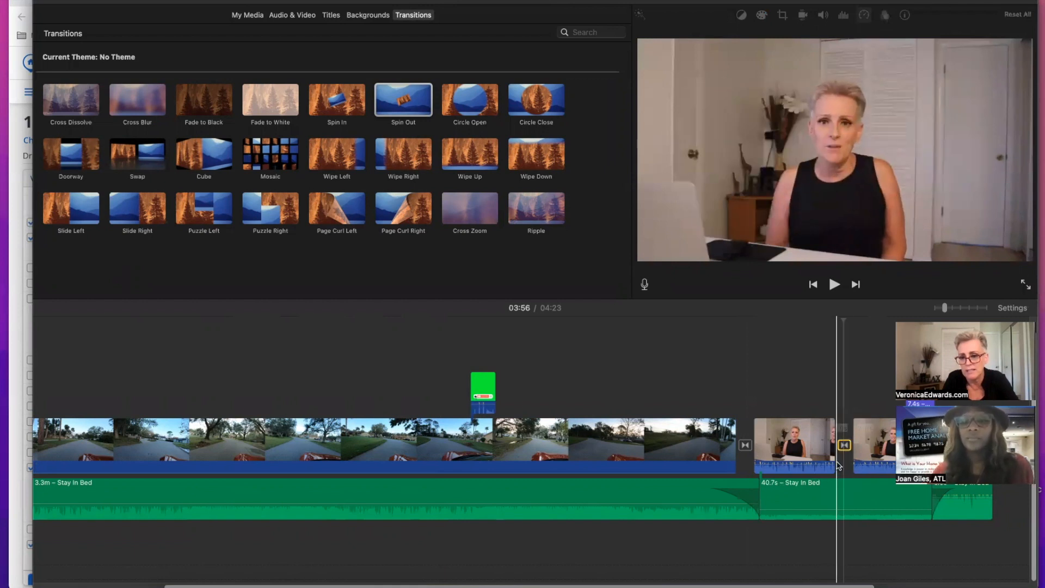
{"action": "key", "text": "Delete"}
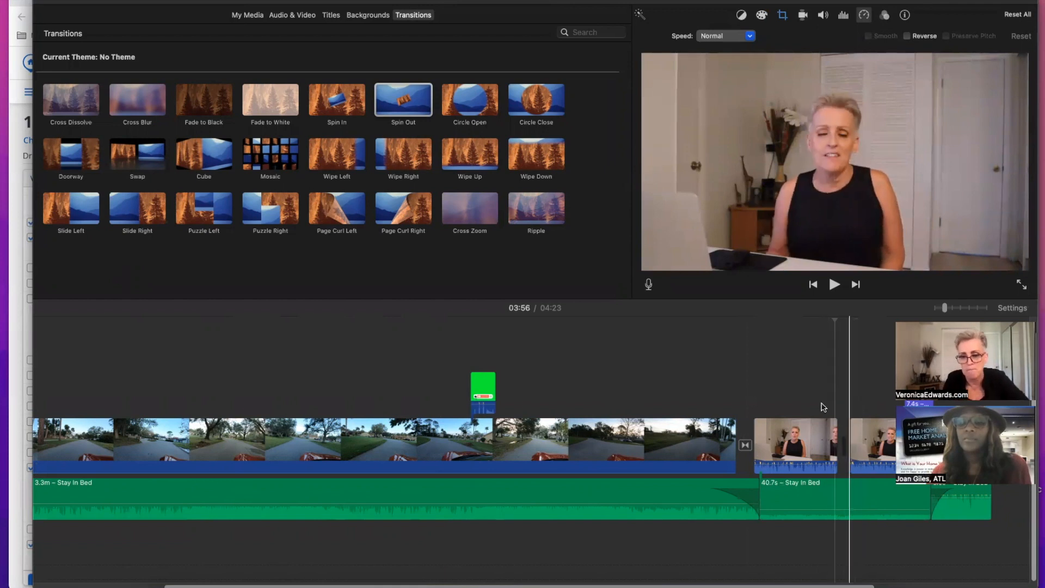
{"action": "left_click", "coordinate": [819, 507]}
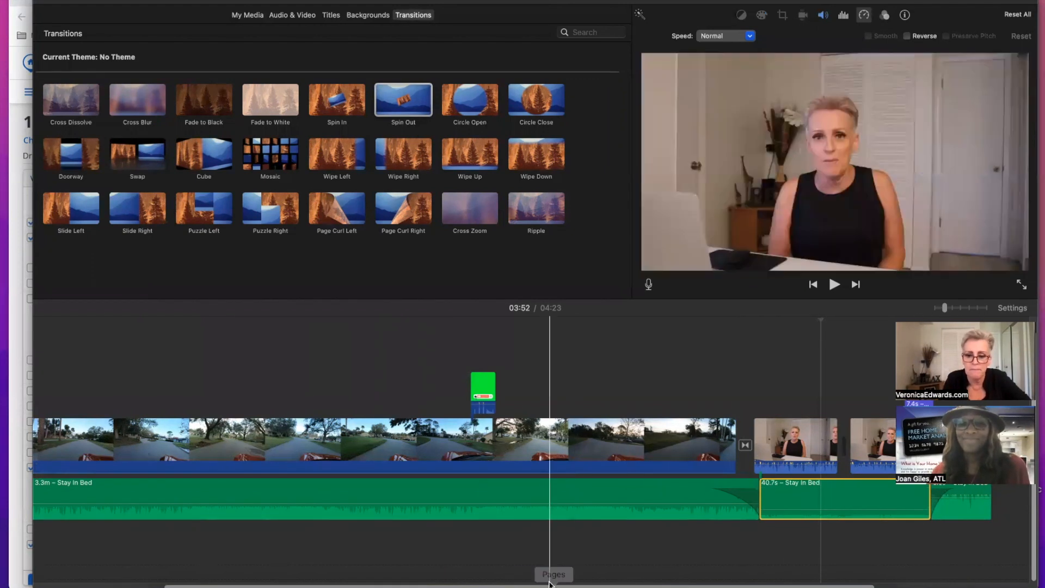
Review the timeline from start to end and examine the title, transition, background and media libraries.
{"action": "scroll", "coordinate": [488, 579], "scroll_direction": "left", "scroll_amount": 5}
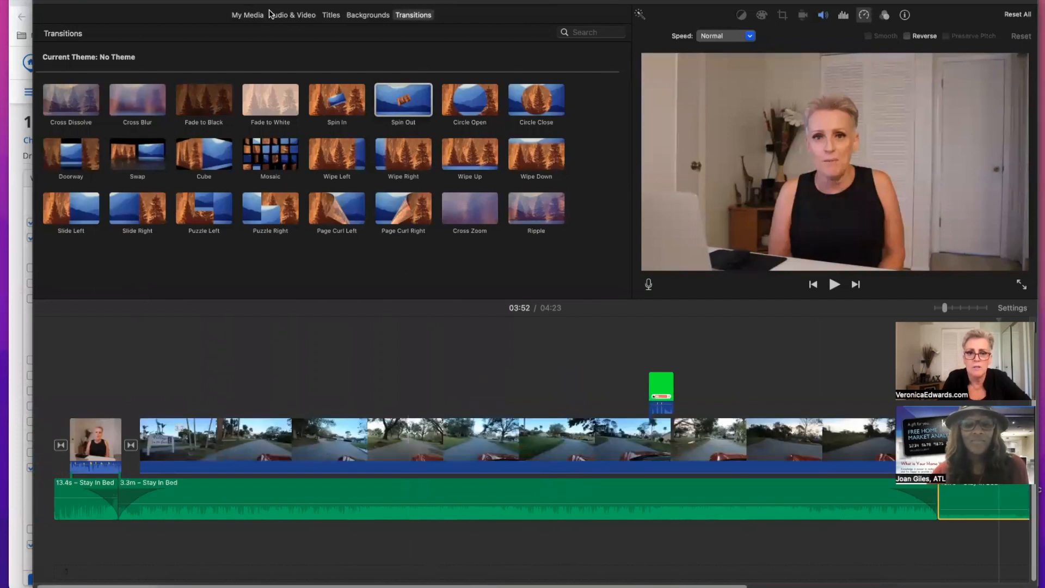
{"action": "left_click", "coordinate": [251, 16]}
{"action": "left_click", "coordinate": [300, 16]}
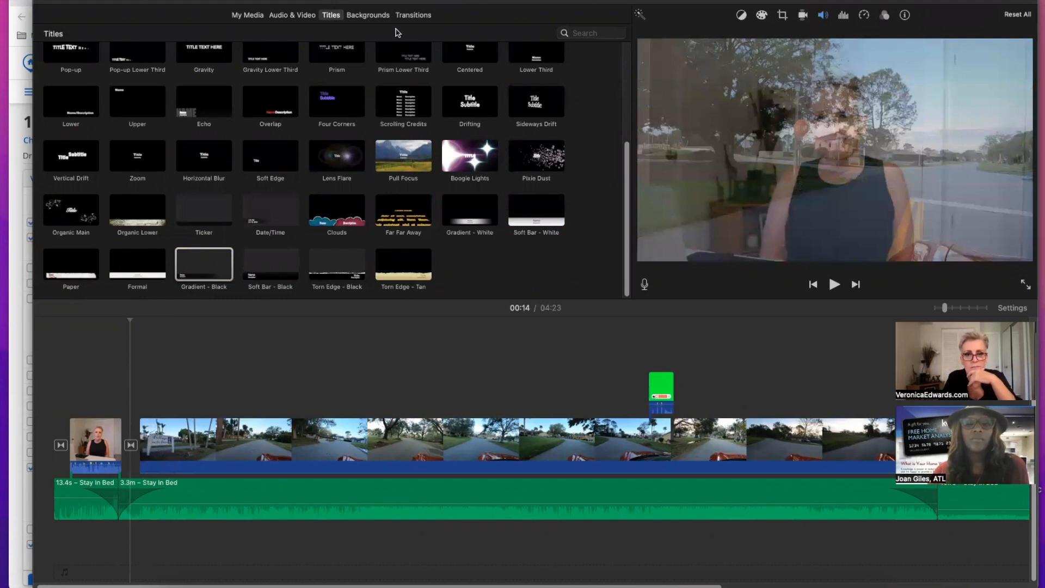
{"action": "left_click", "coordinate": [412, 15]}
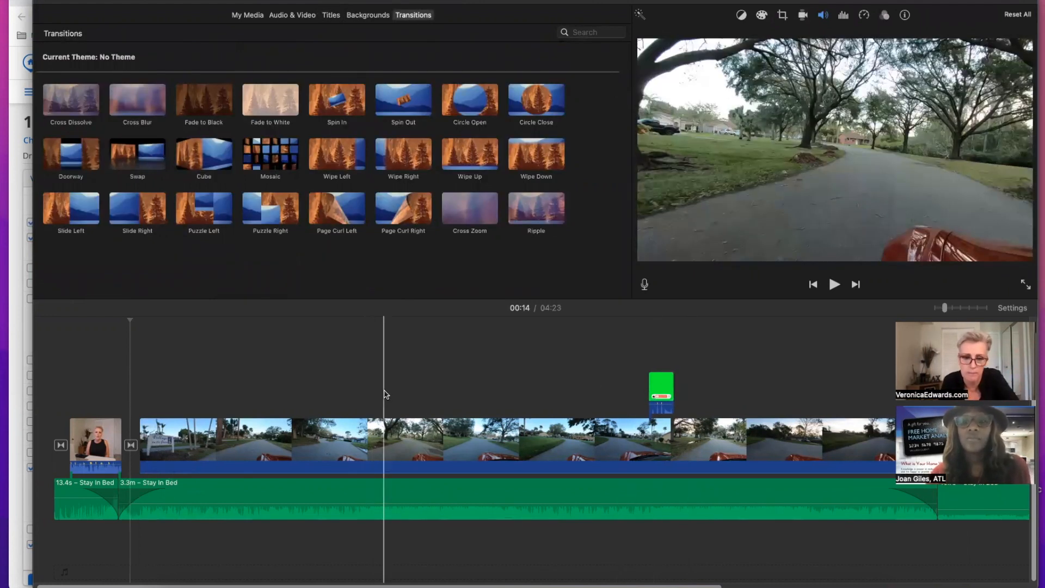
{"action": "left_click", "coordinate": [332, 17]}
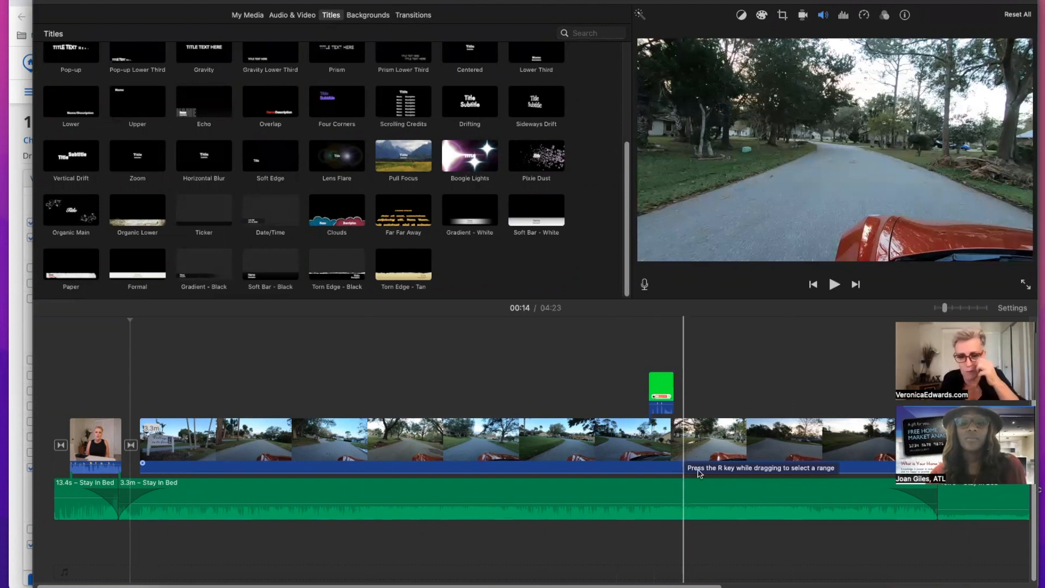
{"action": "left_click_drag", "start_coordinate": [694, 585], "coordinate": [909, 585]}
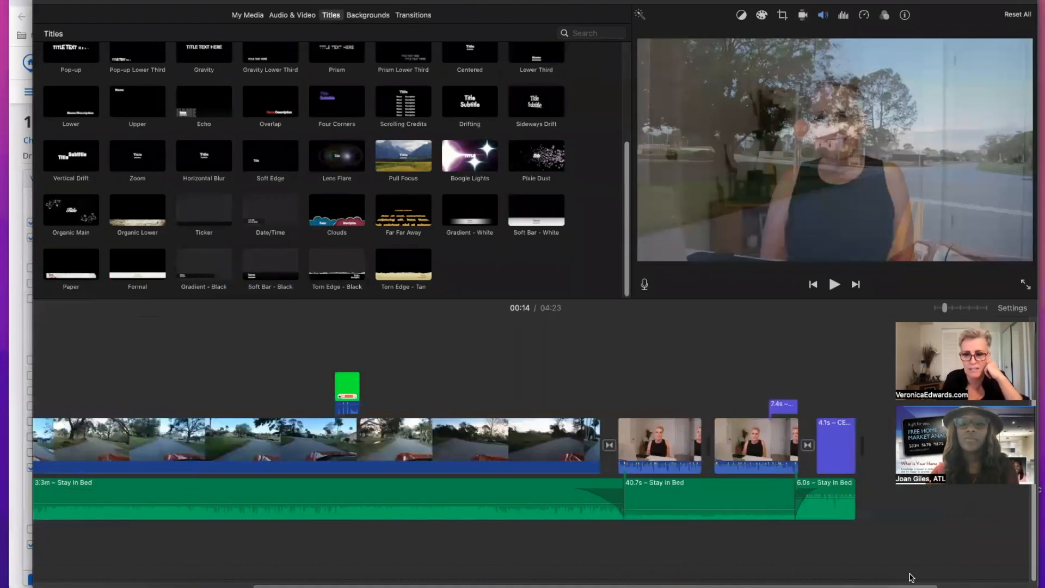
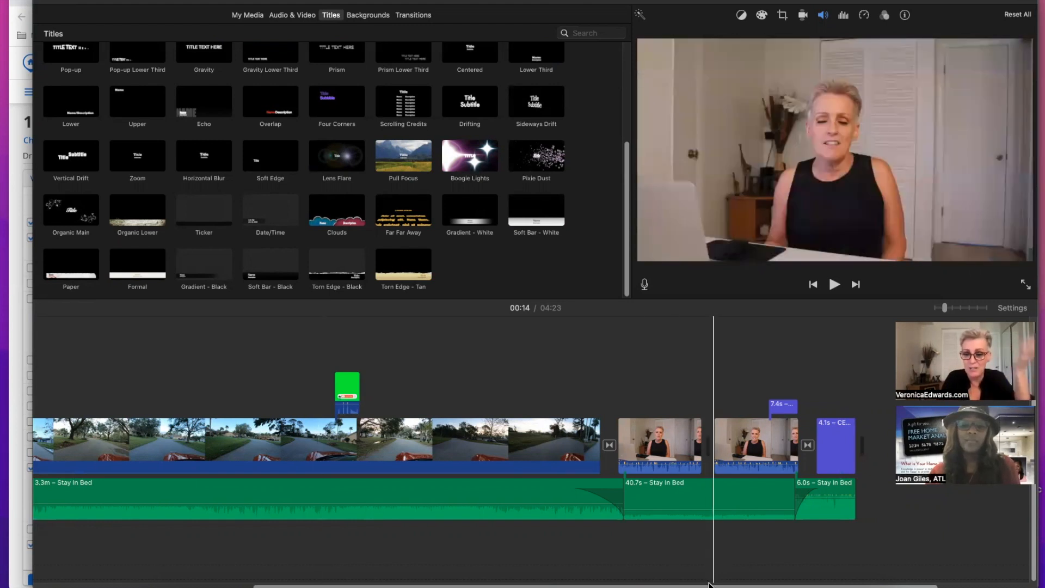
{"action": "left_click_drag", "start_coordinate": [709, 584], "coordinate": [252, 555]}
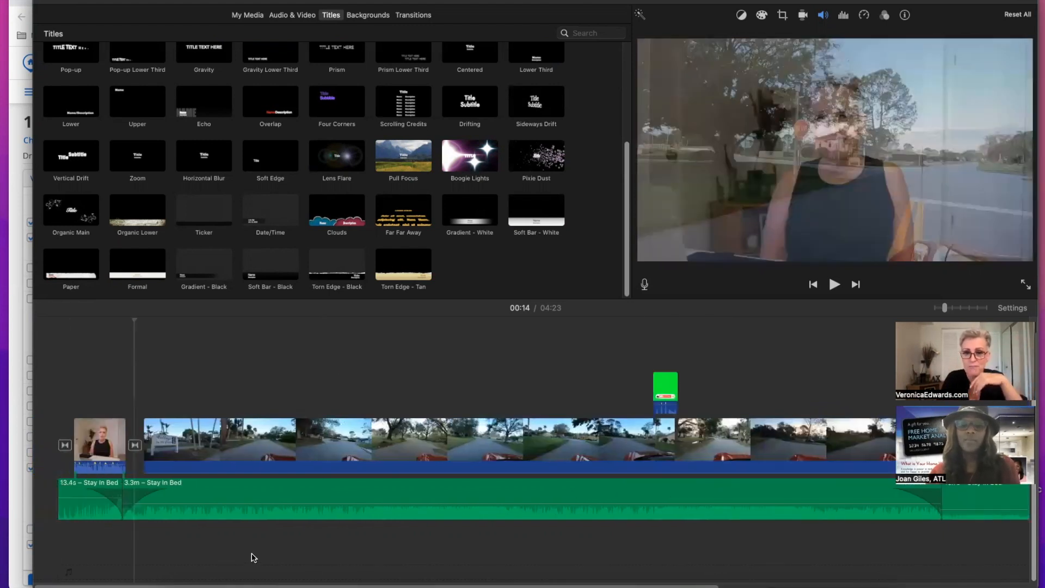
{"action": "left_click", "coordinate": [410, 16]}
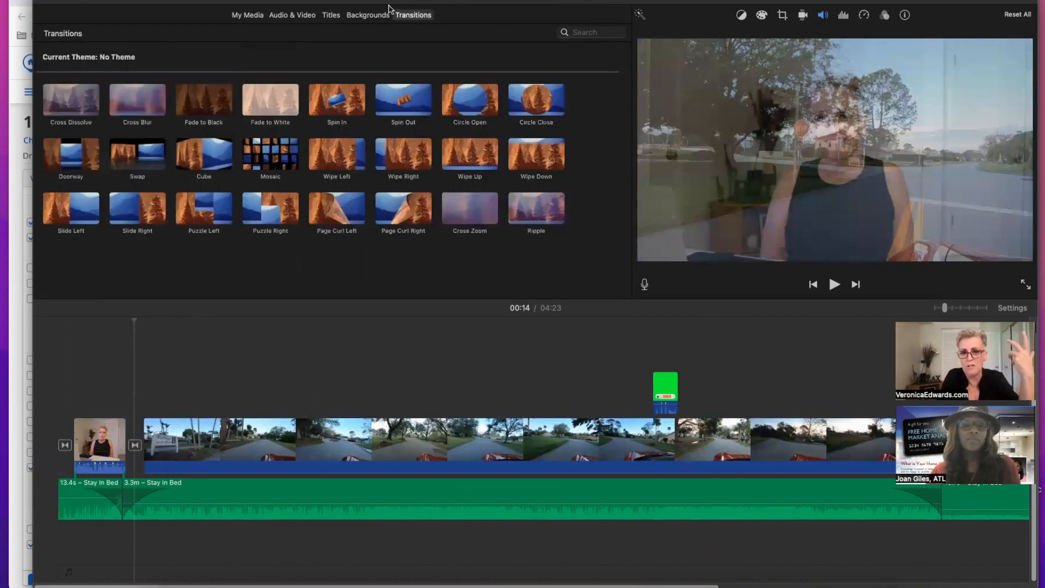
{"action": "left_click", "coordinate": [362, 17]}
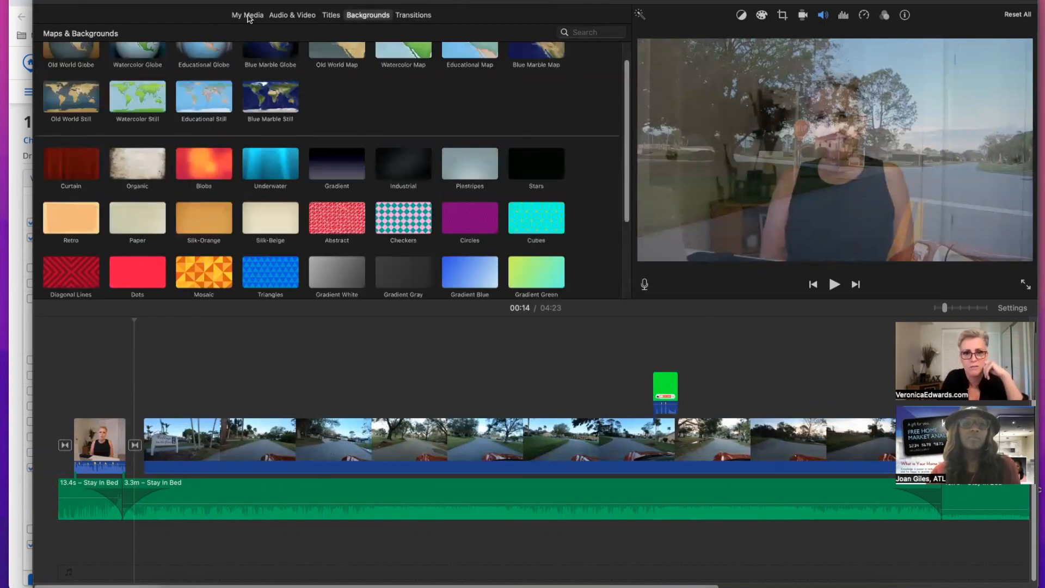
{"action": "left_click", "coordinate": [248, 15]}
{"action": "left_click", "coordinate": [267, 363]}
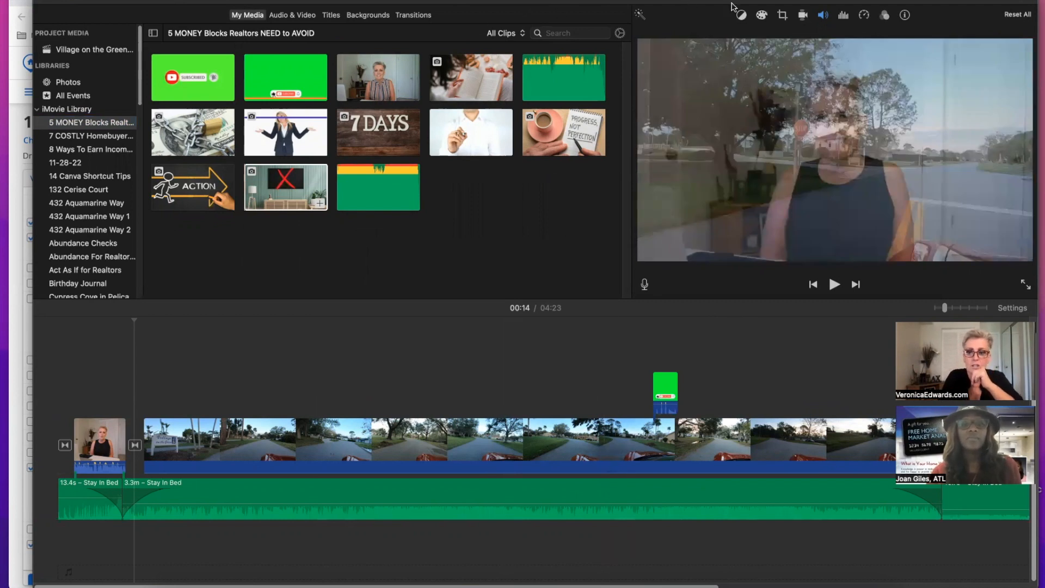
Reposition the project window so that its title bar and sharing controls are in view.
{"action": "left_click_drag", "start_coordinate": [534, 4], "coordinate": [529, 102]}
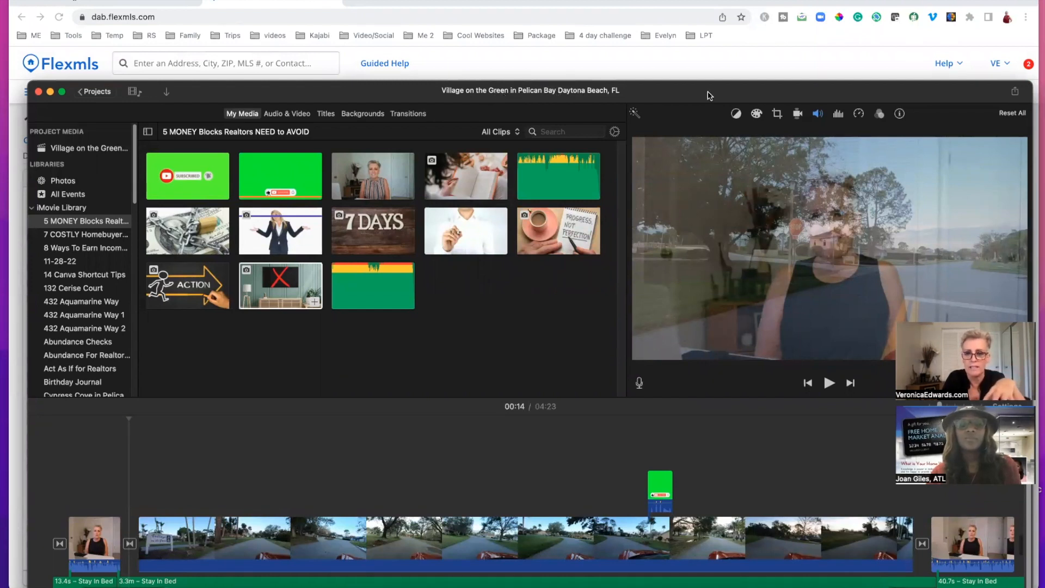
{"action": "left_click_drag", "start_coordinate": [709, 95], "coordinate": [701, 75]}
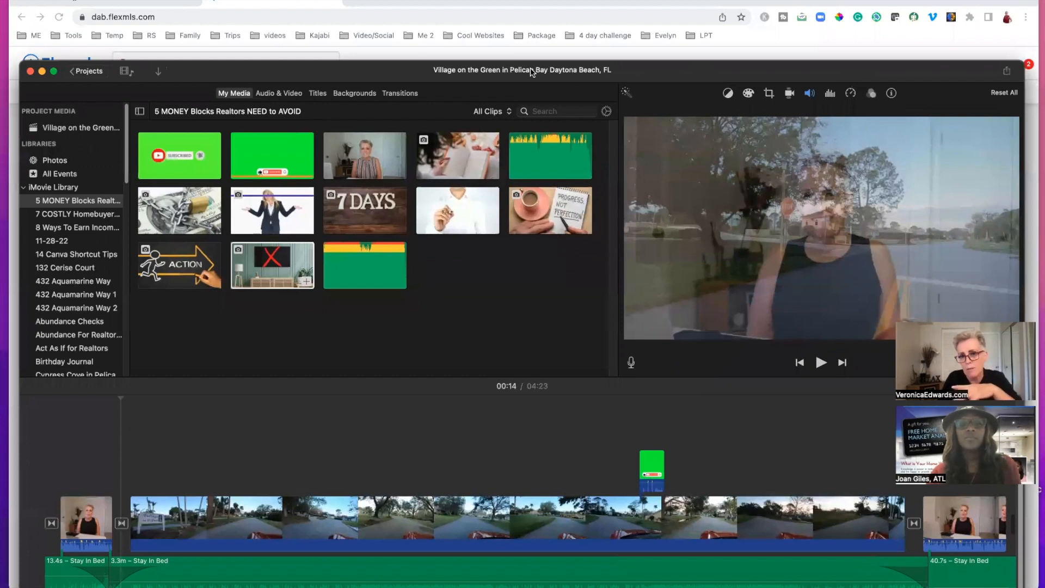
{"action": "left_click_drag", "start_coordinate": [647, 68], "coordinate": [646, 21]}
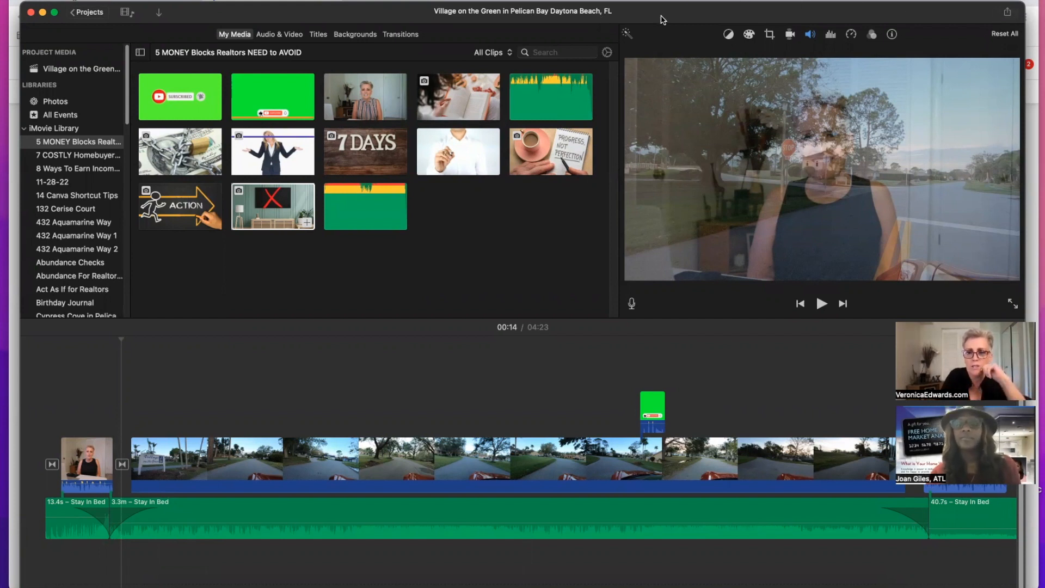
{"action": "left_click_drag", "start_coordinate": [665, 13], "coordinate": [681, 10]}
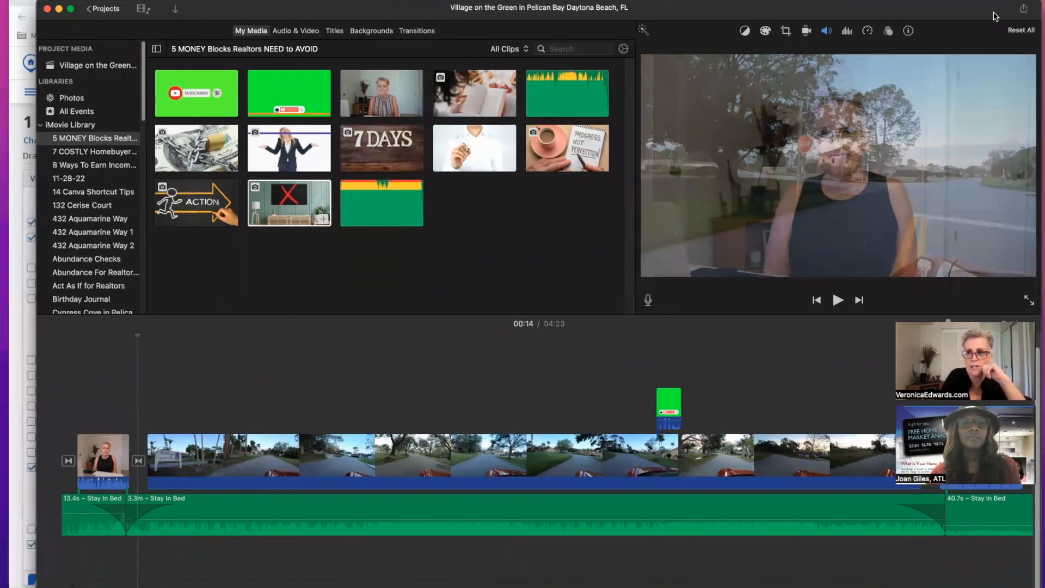
Start exporting the project as a 1080p 60 high-quality file up to the Desktop save prompt, and cancel the export.
{"action": "left_click", "coordinate": [1024, 9]}
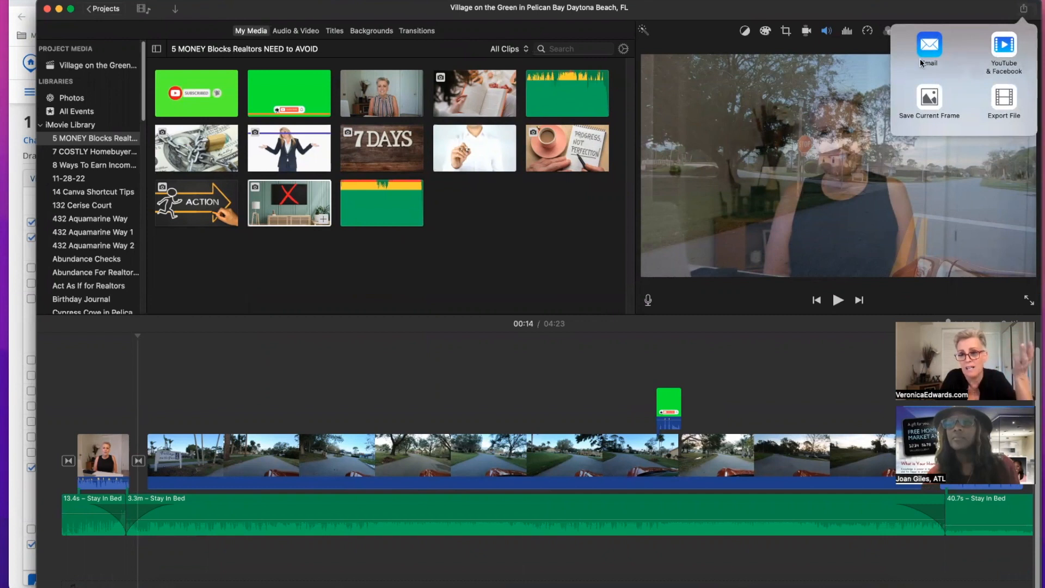
{"action": "left_click", "coordinate": [1004, 98]}
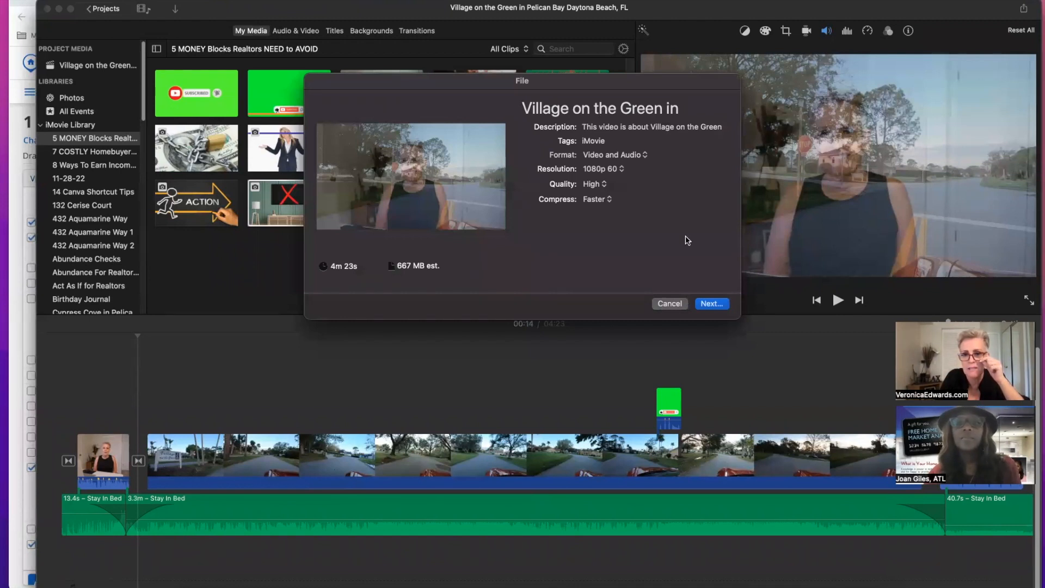
{"action": "left_click", "coordinate": [712, 303]}
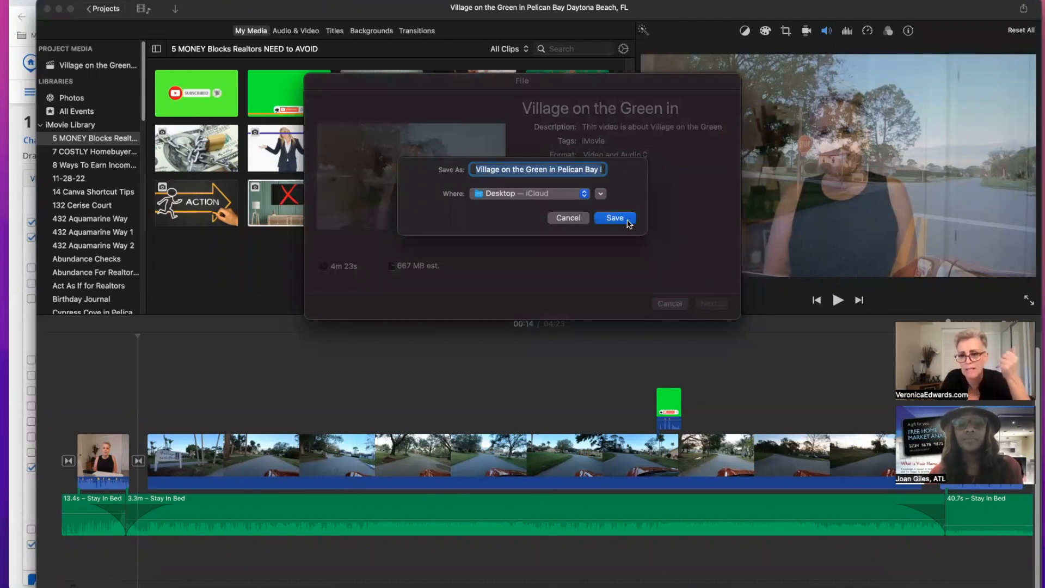
{"action": "left_click", "coordinate": [581, 225]}
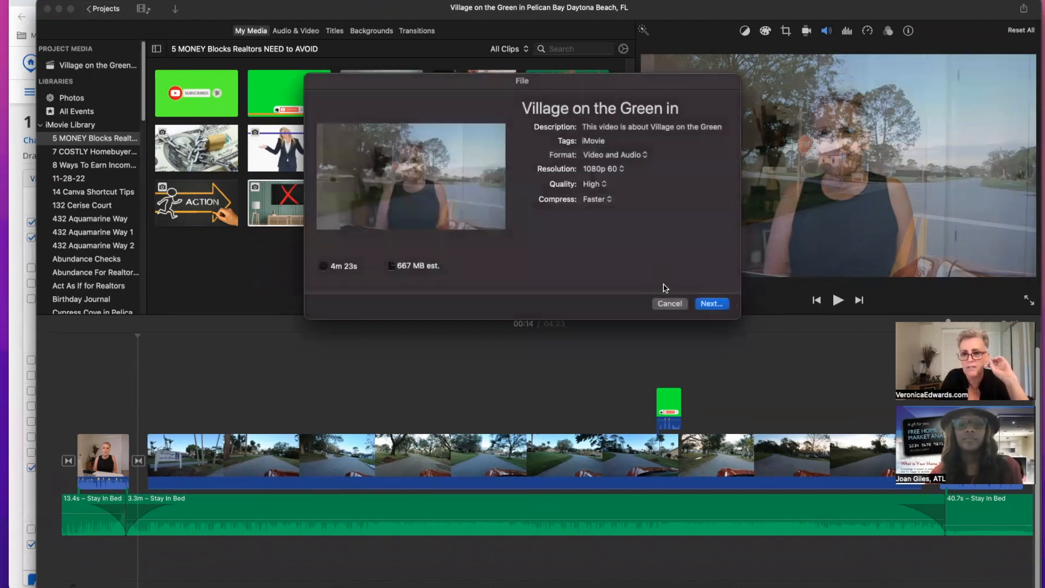
{"action": "left_click", "coordinate": [669, 303]}
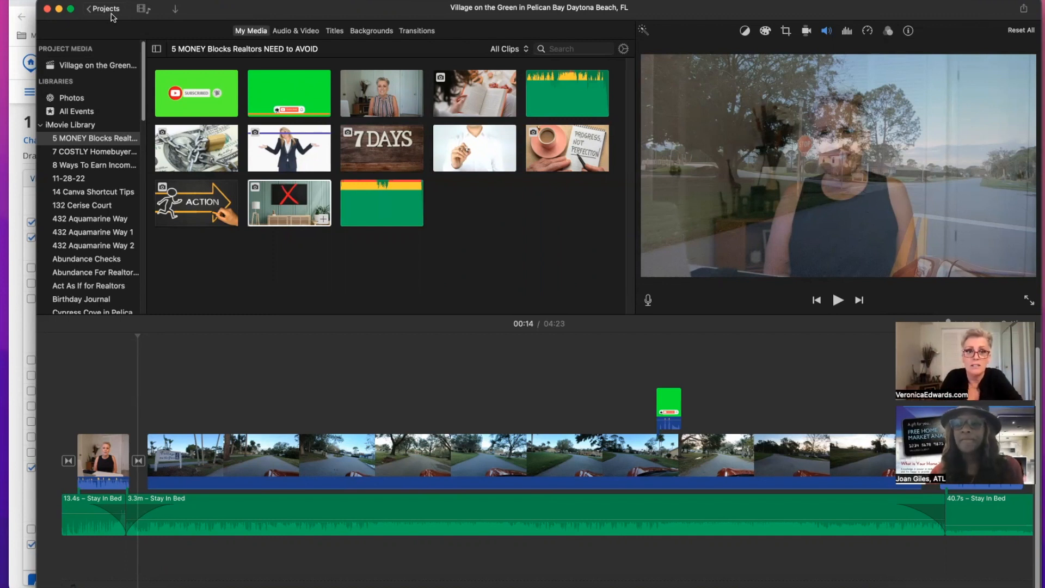
From the project overview, start exporting "How Will YOU Bring JOY To 2023?" as a 1080p high-quality file up to the save prompt, and cancel it.
{"action": "left_click", "coordinate": [93, 11]}
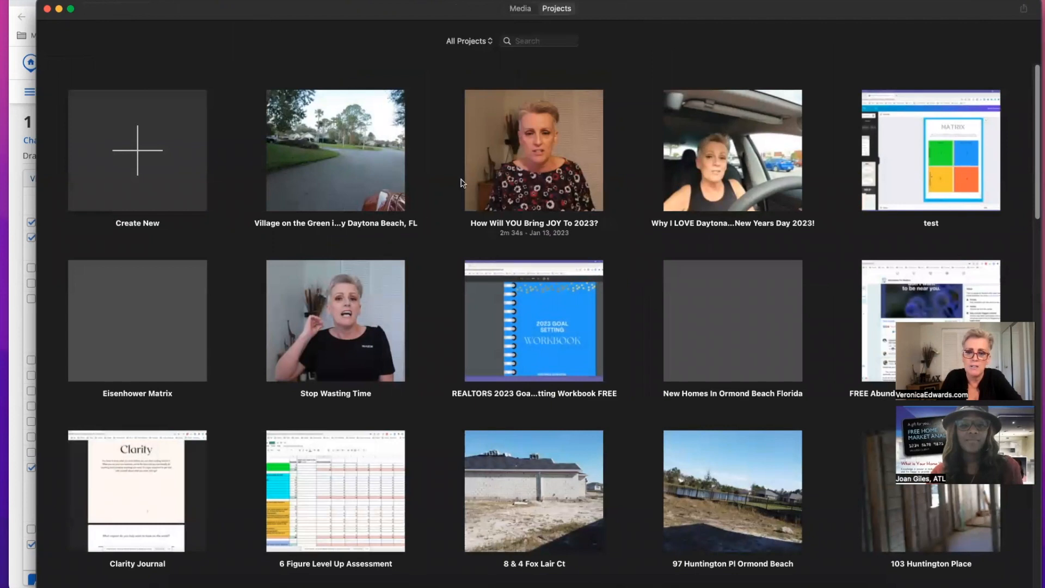
{"action": "left_click", "coordinate": [607, 224]}
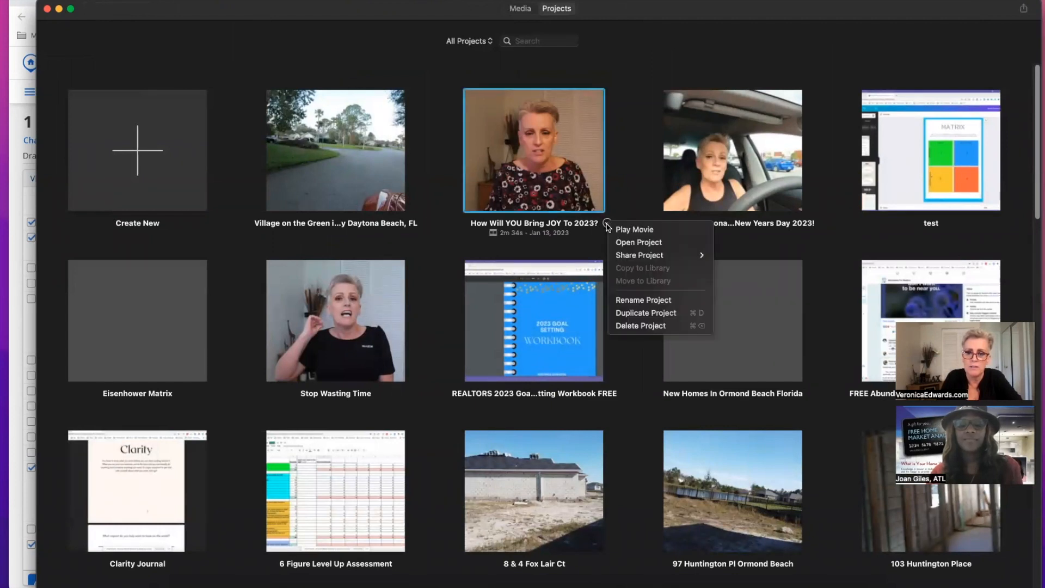
{"action": "mouse_move", "coordinate": [648, 259]}
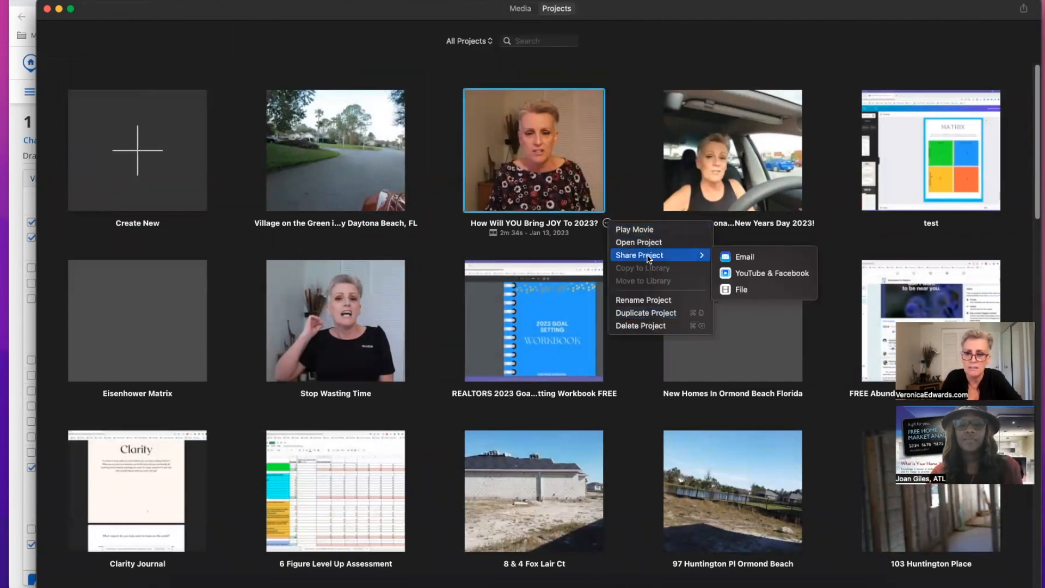
{"action": "left_click", "coordinate": [739, 289]}
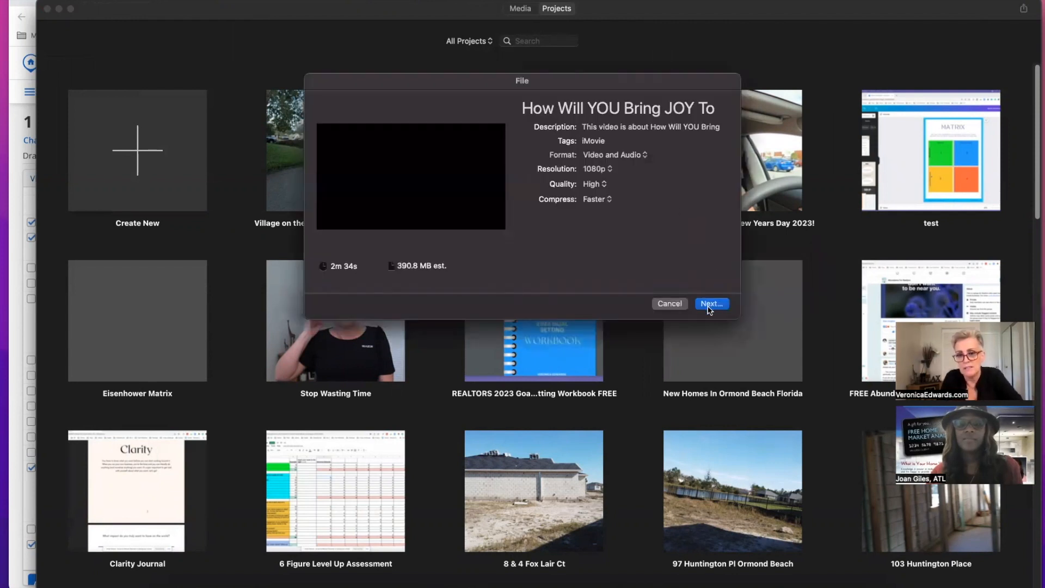
{"action": "left_click", "coordinate": [710, 306]}
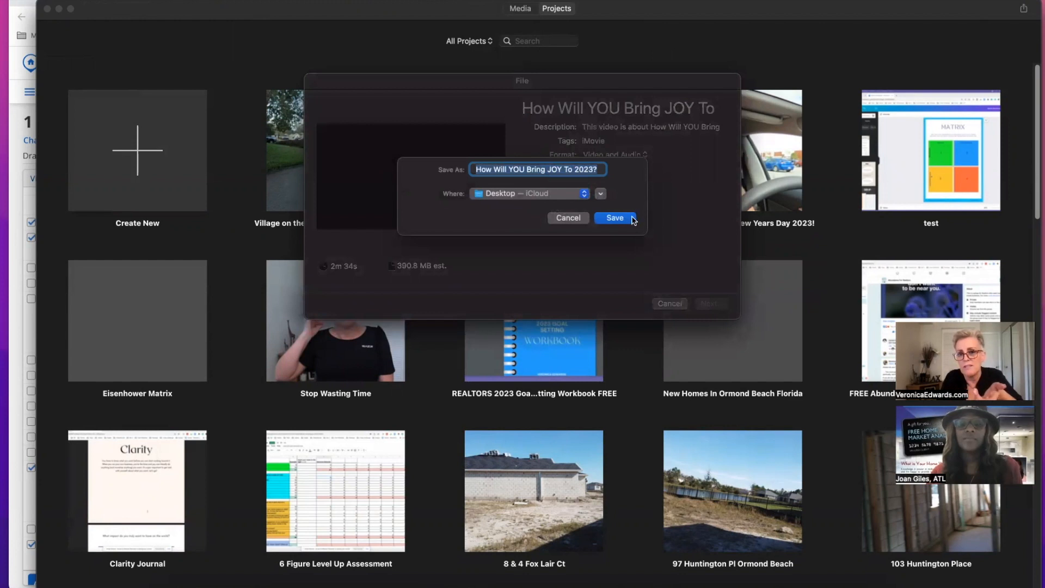
{"action": "left_click", "coordinate": [569, 219]}
{"action": "left_click", "coordinate": [669, 304]}
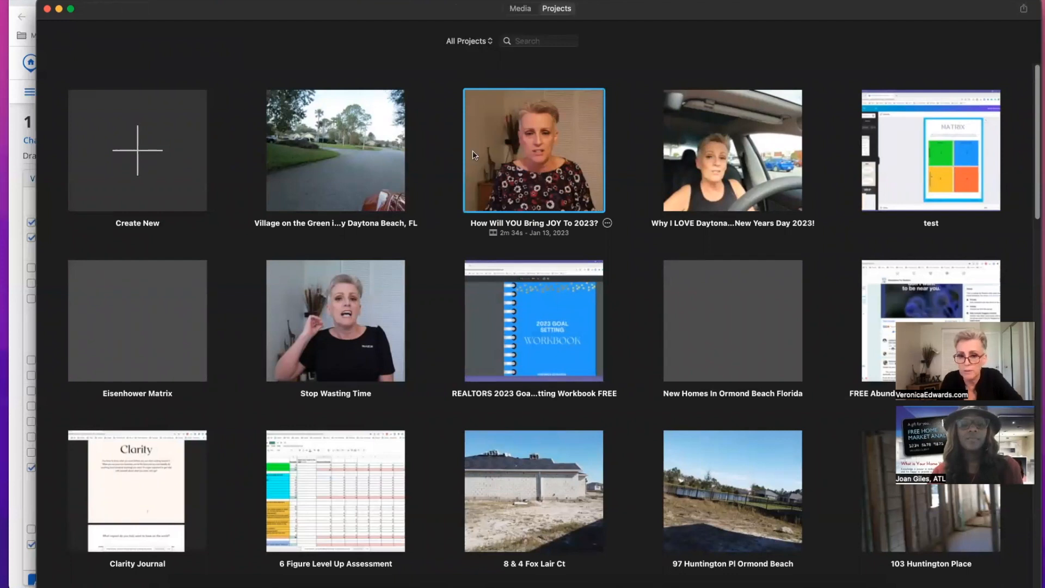
Reopen the "Village on the Green" project, bring up the YouTube & Facebook sharing settings, and cancel the share.
{"action": "left_click", "coordinate": [319, 150]}
{"action": "double_click", "coordinate": [319, 150]}
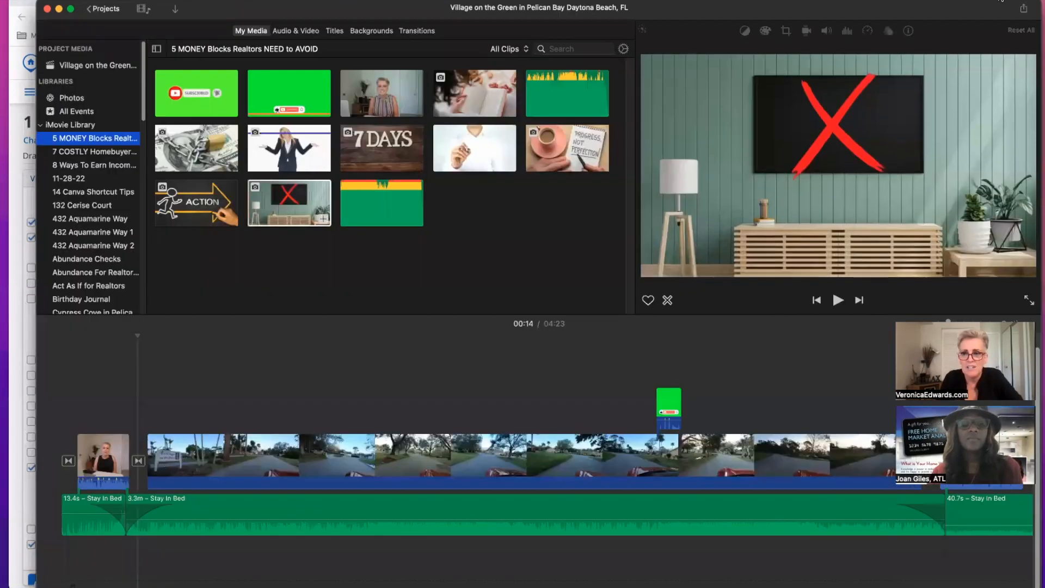
{"action": "left_click", "coordinate": [1024, 8]}
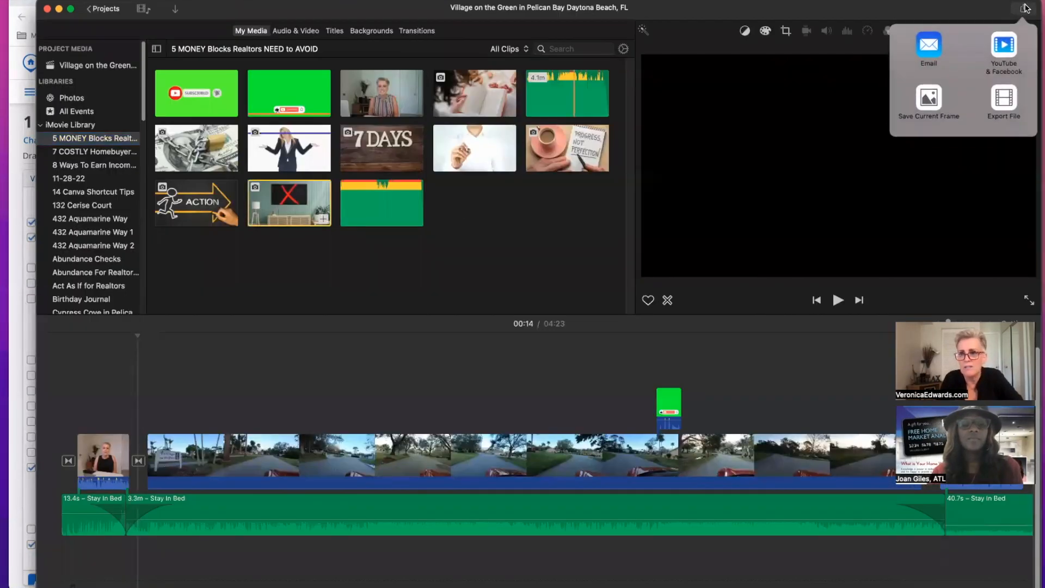
{"action": "left_click", "coordinate": [1010, 49]}
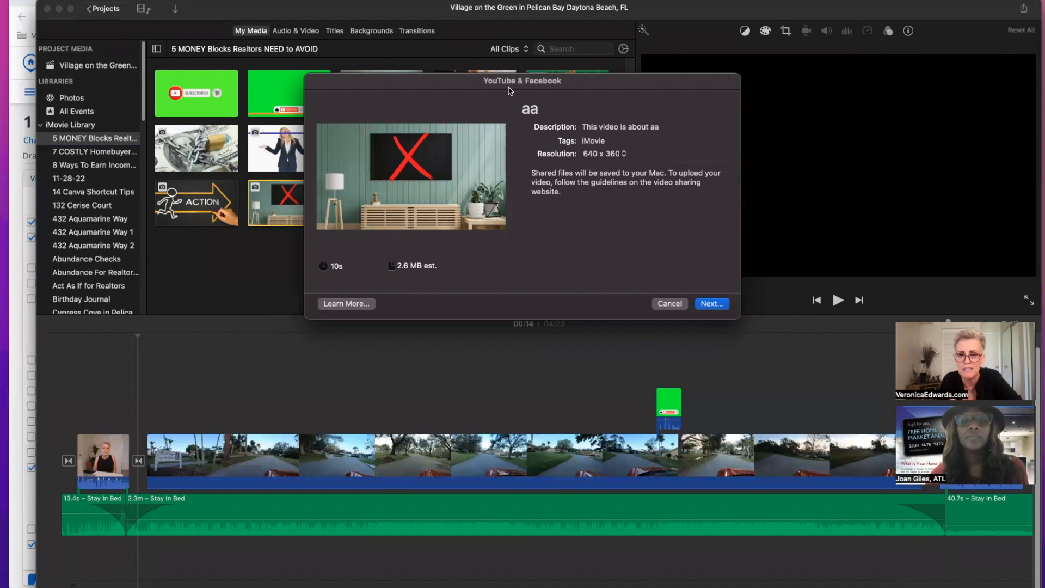
{"action": "left_click", "coordinate": [674, 303]}
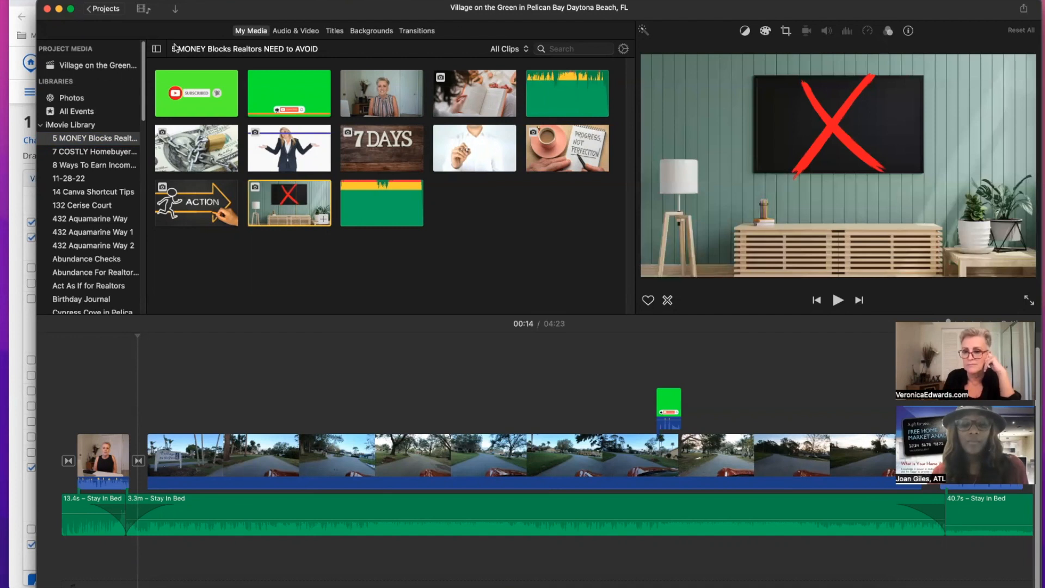
Show the media belonging to the "Village on the Green" project and examine its import, consolidate and sort options.
{"action": "left_click", "coordinate": [114, 65]}
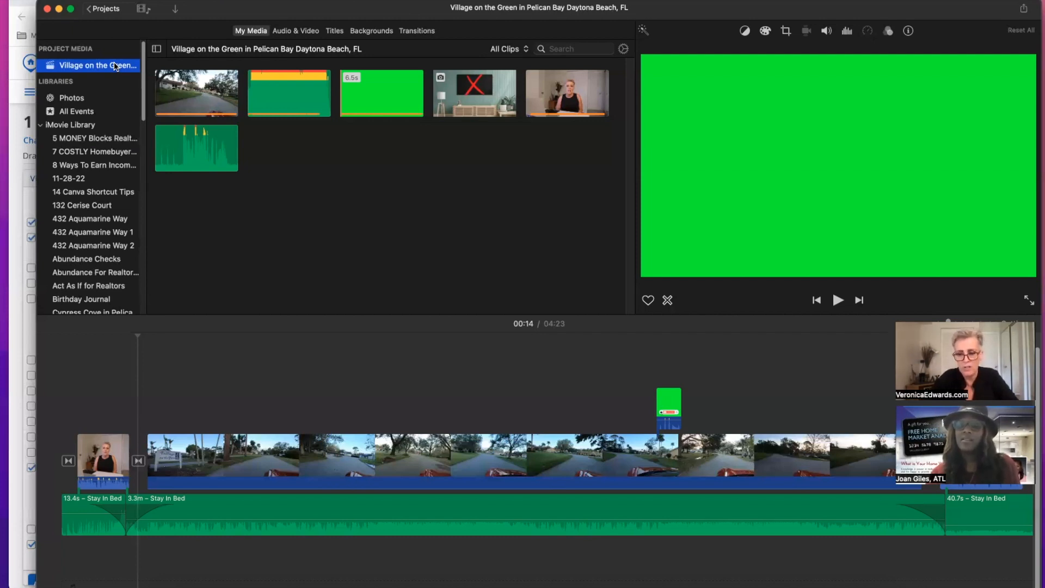
{"action": "right_click", "coordinate": [116, 67]}
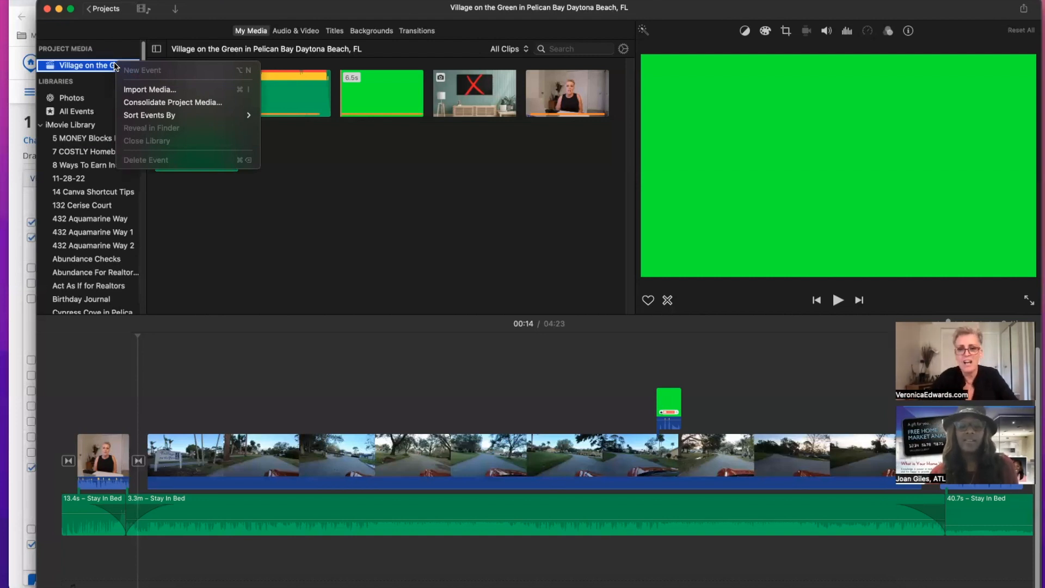
{"action": "left_click", "coordinate": [368, 191]}
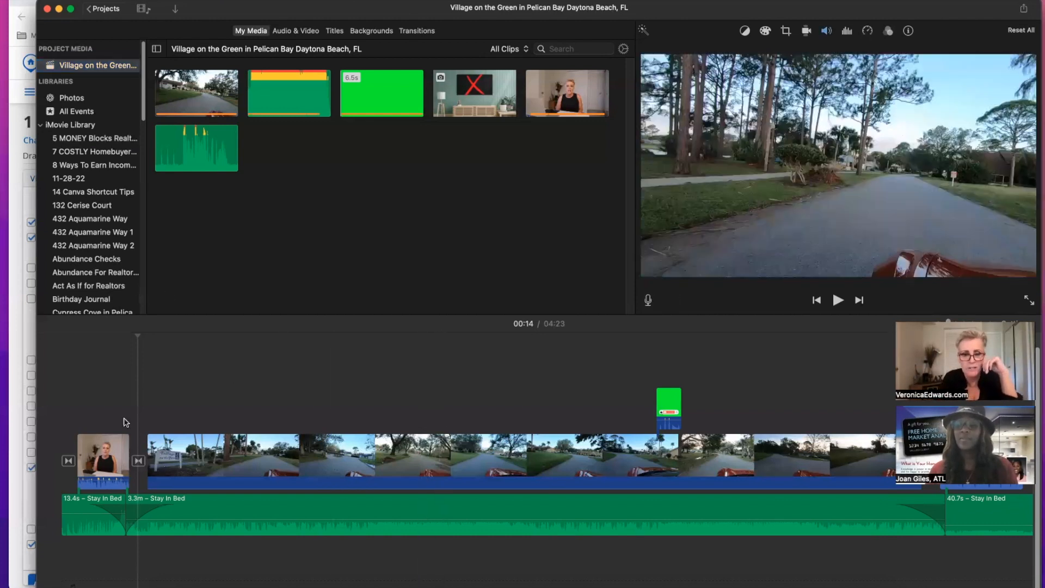
Pick up the opening talking clip, and lift the long street-driving clip above the main timeline track.
{"action": "mouse_move", "coordinate": [109, 455]}
{"action": "left_mouse_down"}
{"action": "mouse_move", "coordinate": [330, 383]}
{"action": "mouse_move", "coordinate": [381, 408]}
{"action": "mouse_move", "coordinate": [179, 403]}
{"action": "mouse_move", "coordinate": [114, 441]}
{"action": "left_mouse_up"}
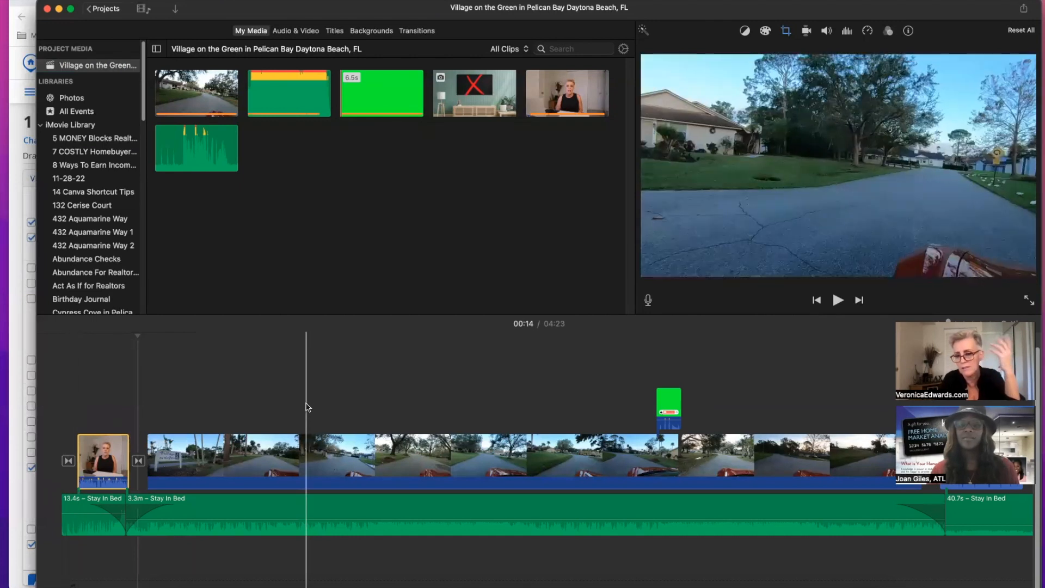
{"action": "left_click", "coordinate": [320, 422]}
{"action": "left_click", "coordinate": [343, 459]}
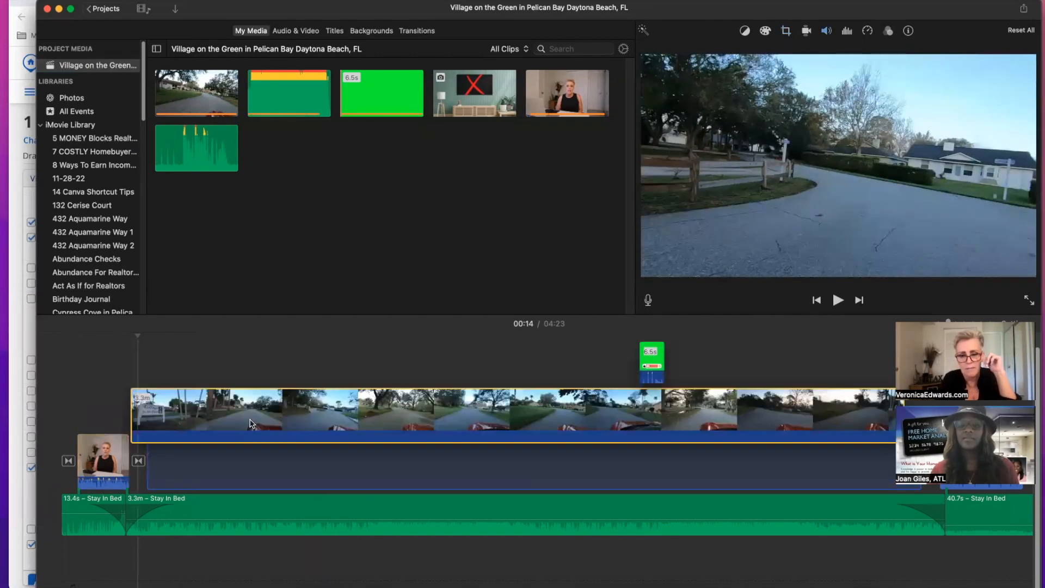